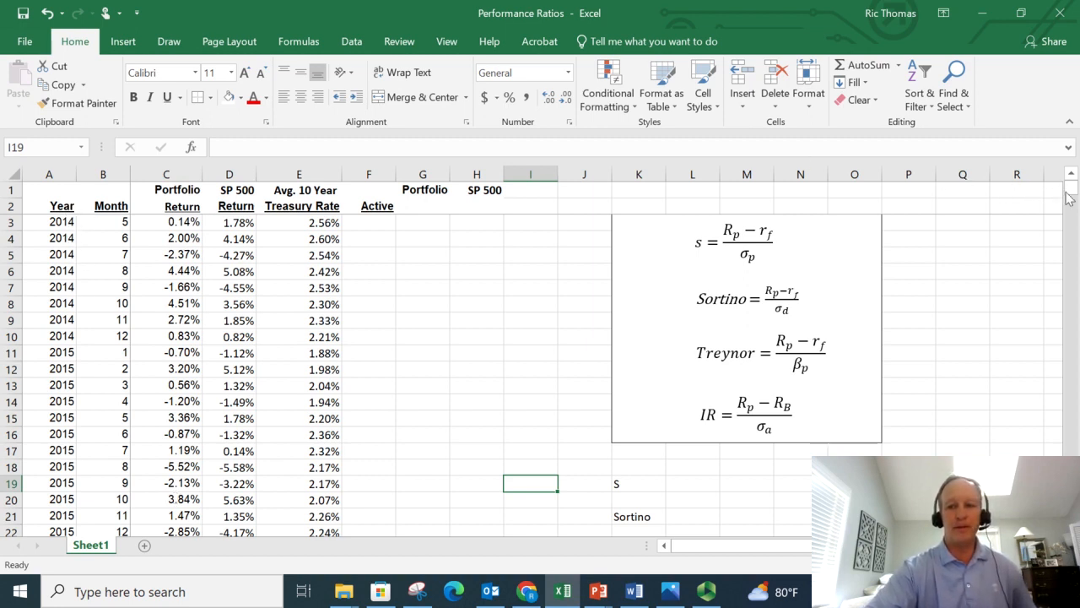
# Step: Change the benchmark return header in cell D1 to SP 400
pyautogui.moveTo(1070, 196)
pyautogui.mouseDown()
pyautogui.moveTo(1044, 244)
pyautogui.moveTo(1039, 225)
pyautogui.moveTo(1070, 221)
pyautogui.moveTo(1070, 179)
pyautogui.mouseUp()
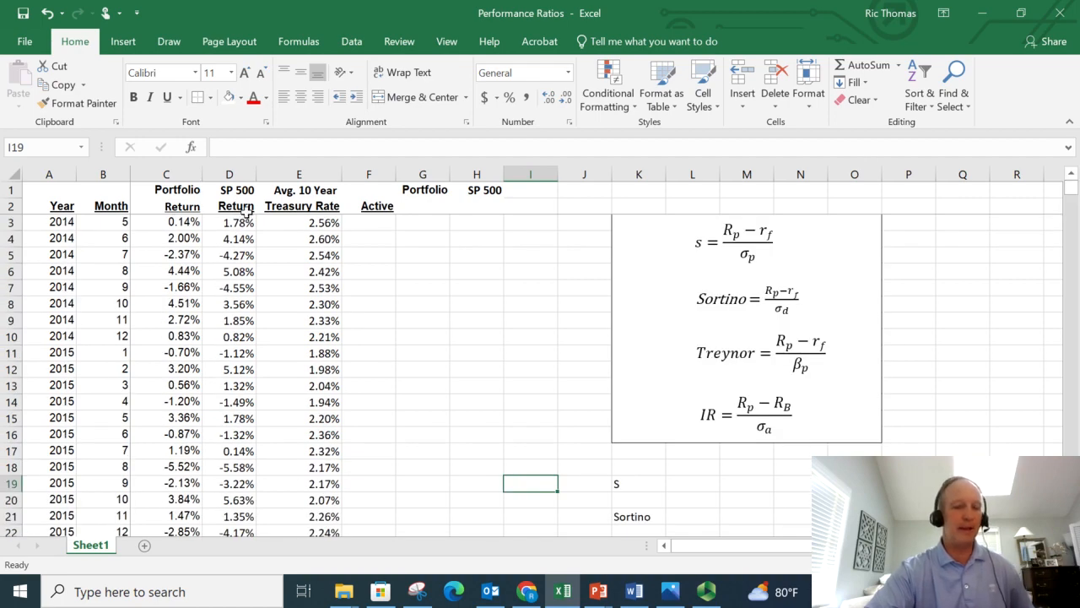
pyautogui.click(245, 192)
pyautogui.click(239, 149)
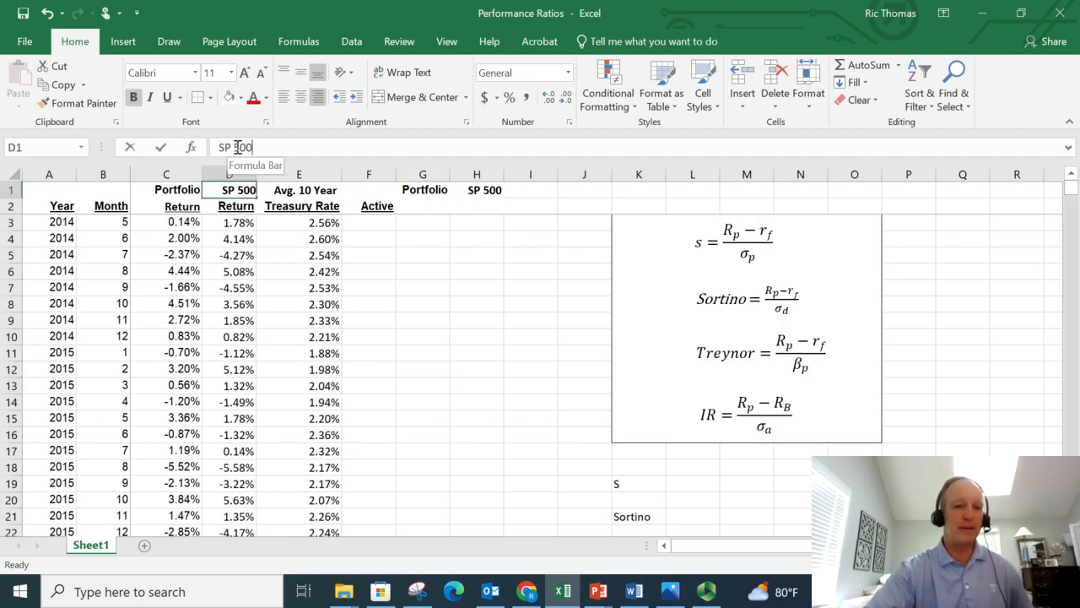
pyautogui.press('BackSpace')
pyautogui.write('4')
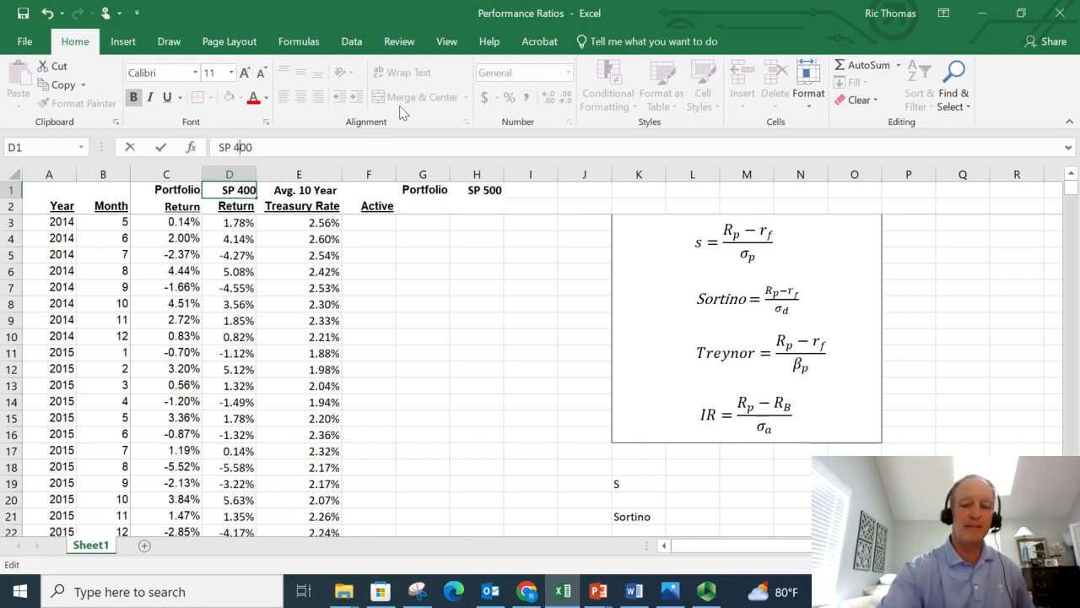
pyautogui.press('Return')
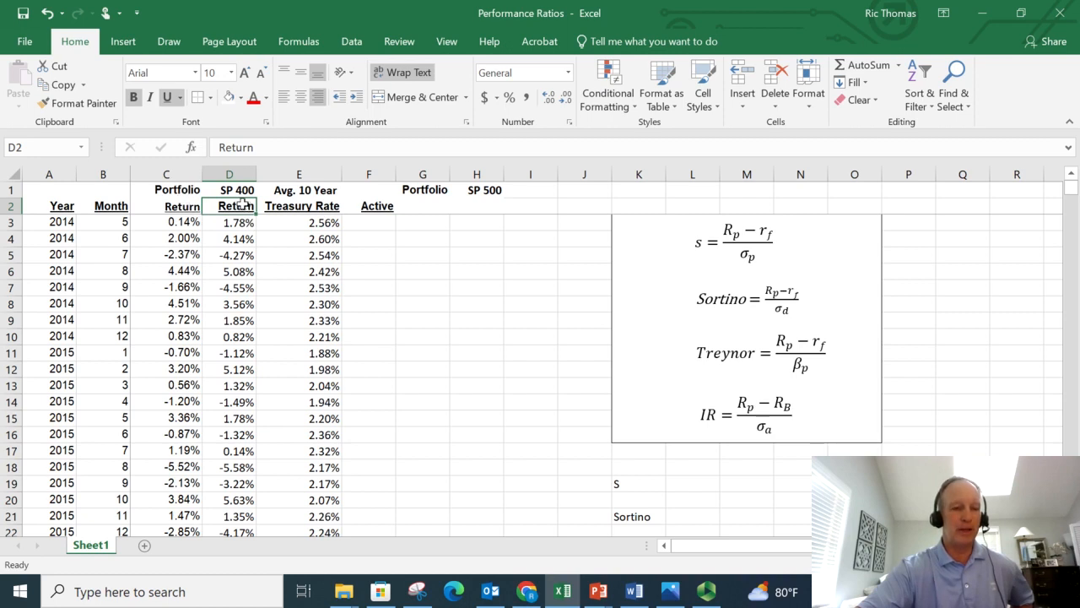
# Step: Calculate the active return in F3 as =C3-D3 and fill it down the Active column for all months
pyautogui.click(388, 223)
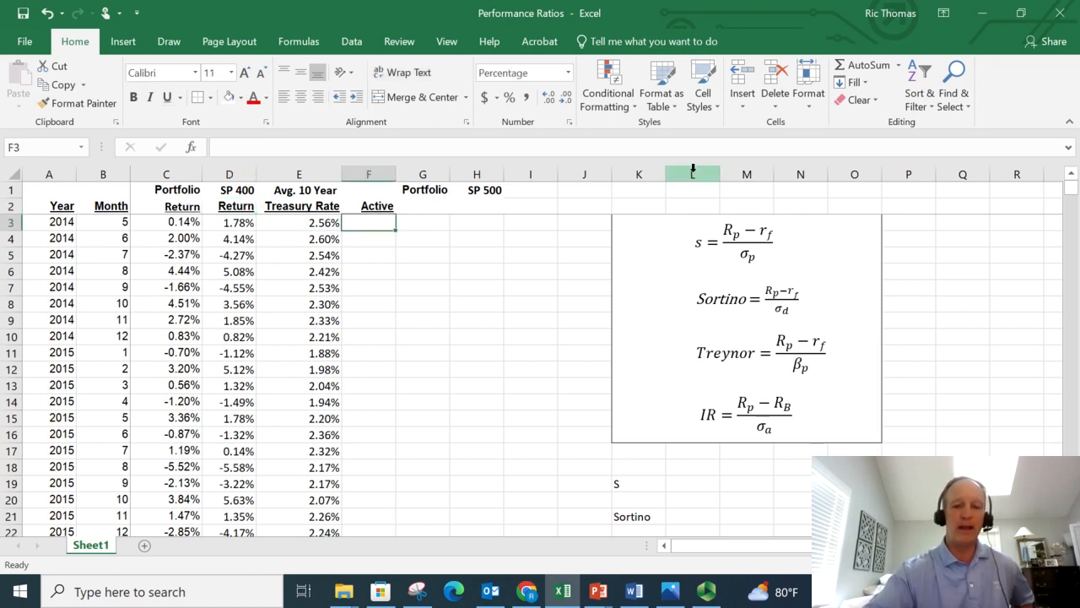
pyautogui.write('=')
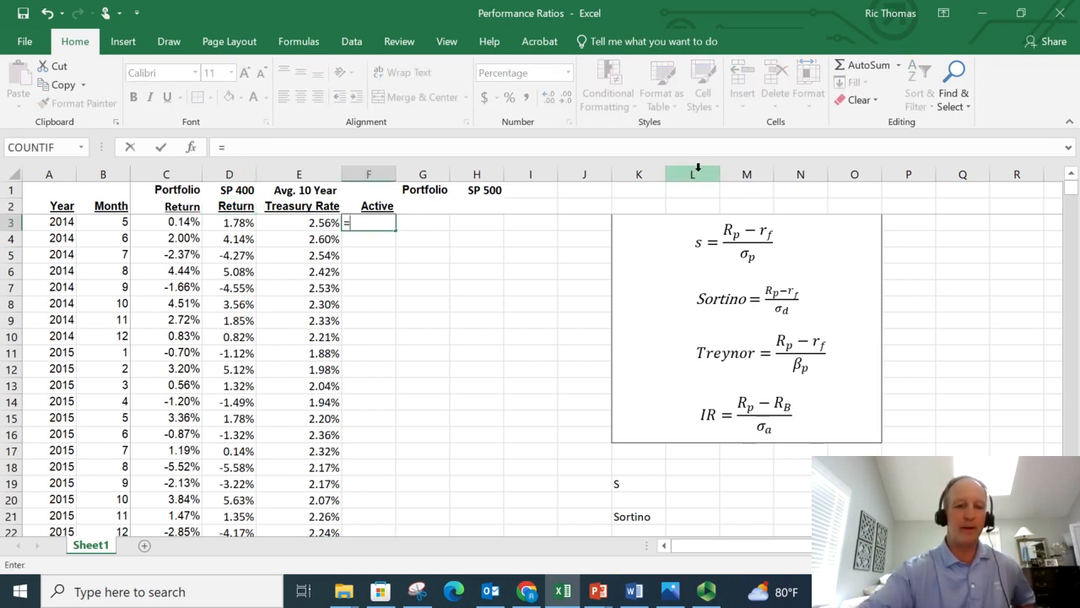
pyautogui.click(179, 223)
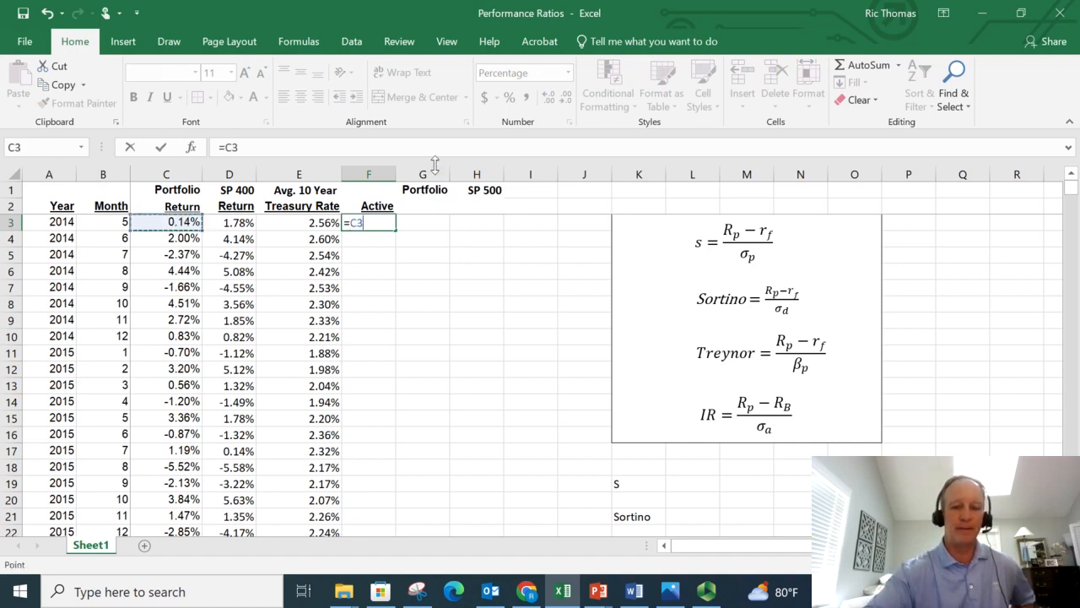
pyautogui.write('-')
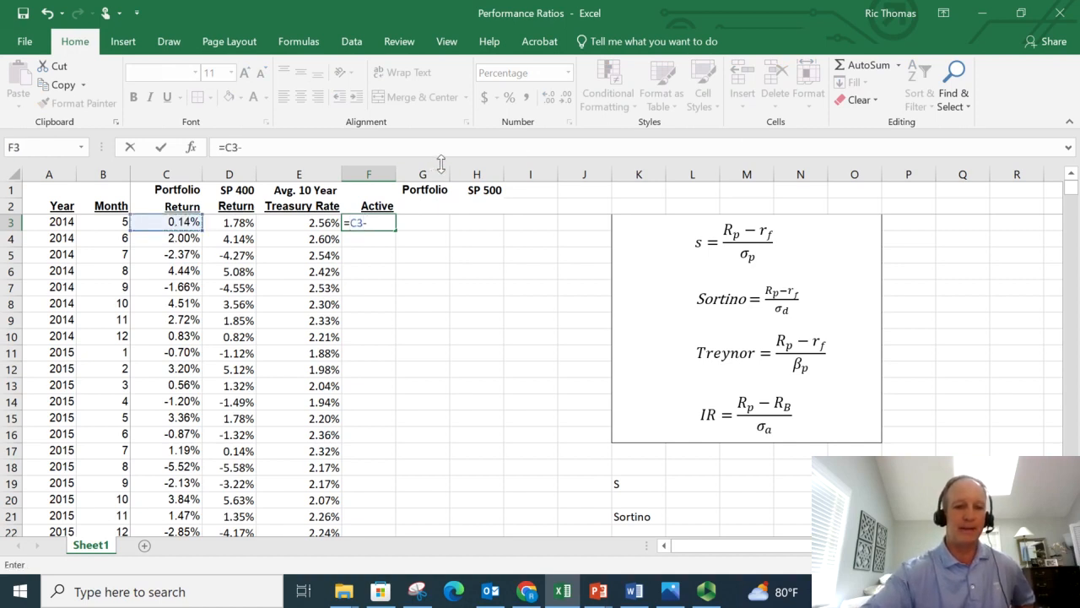
pyautogui.click(239, 223)
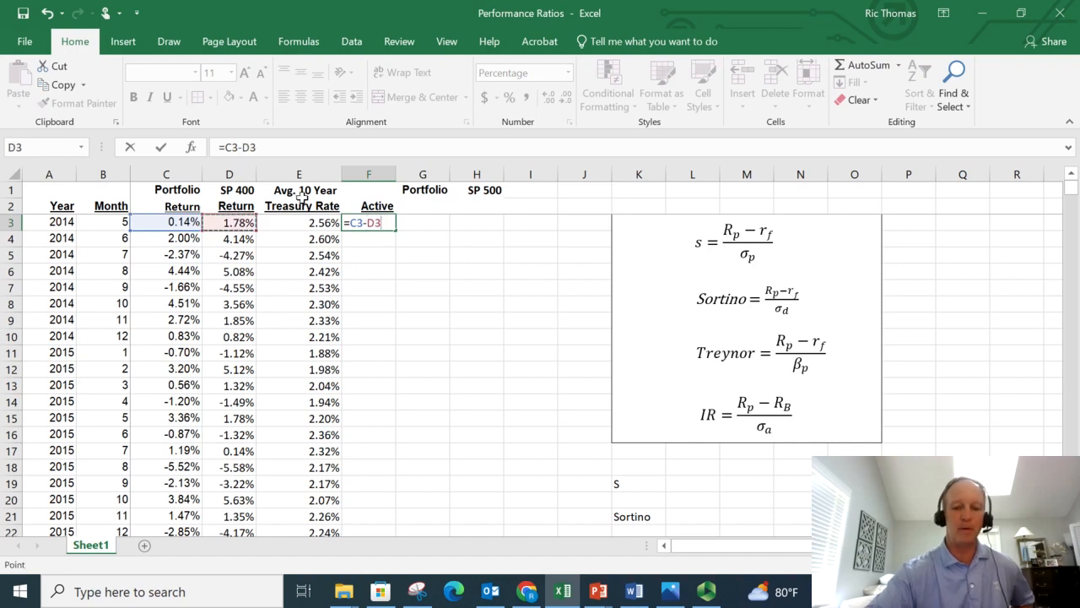
pyautogui.press('Return')
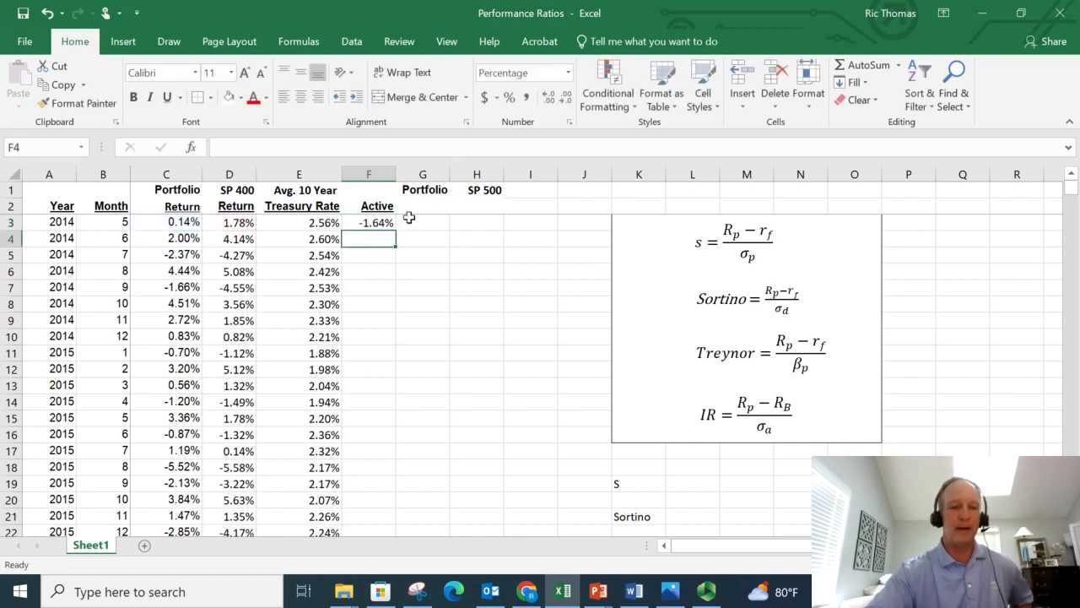
pyautogui.click(377, 223)
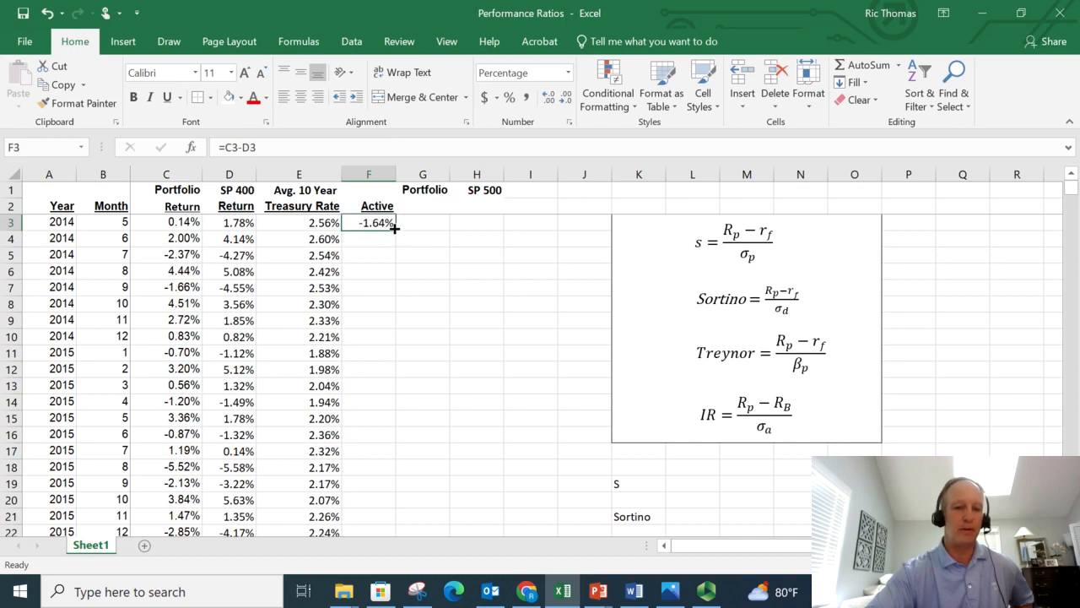
pyautogui.doubleClick(394, 230)
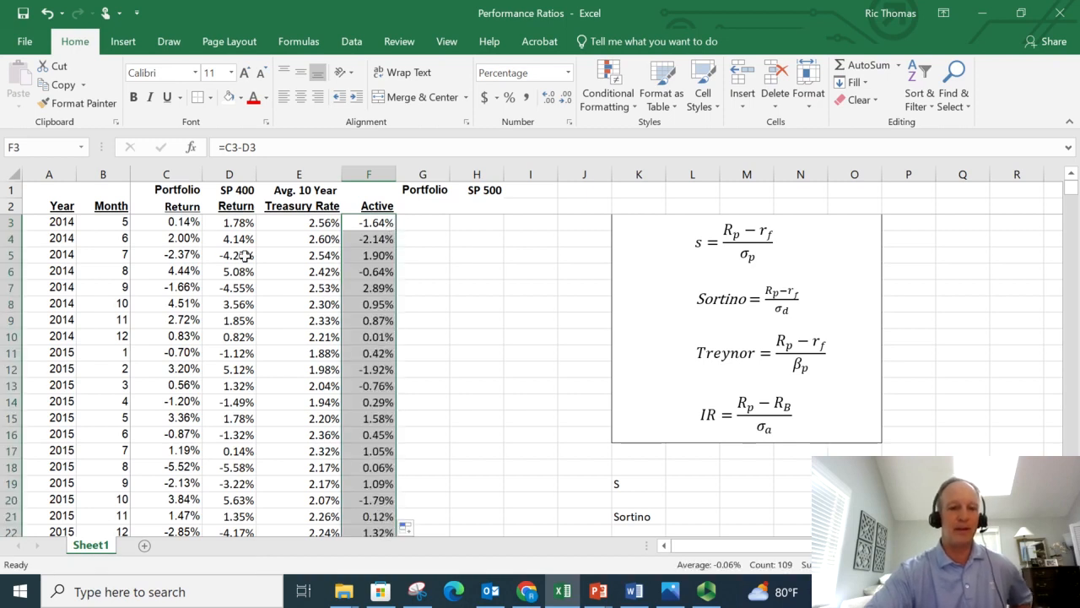
# Step: Check the Active values in rows 4 and 5 against the portfolio and SP 400 returns for those months
pyautogui.click(185, 238)
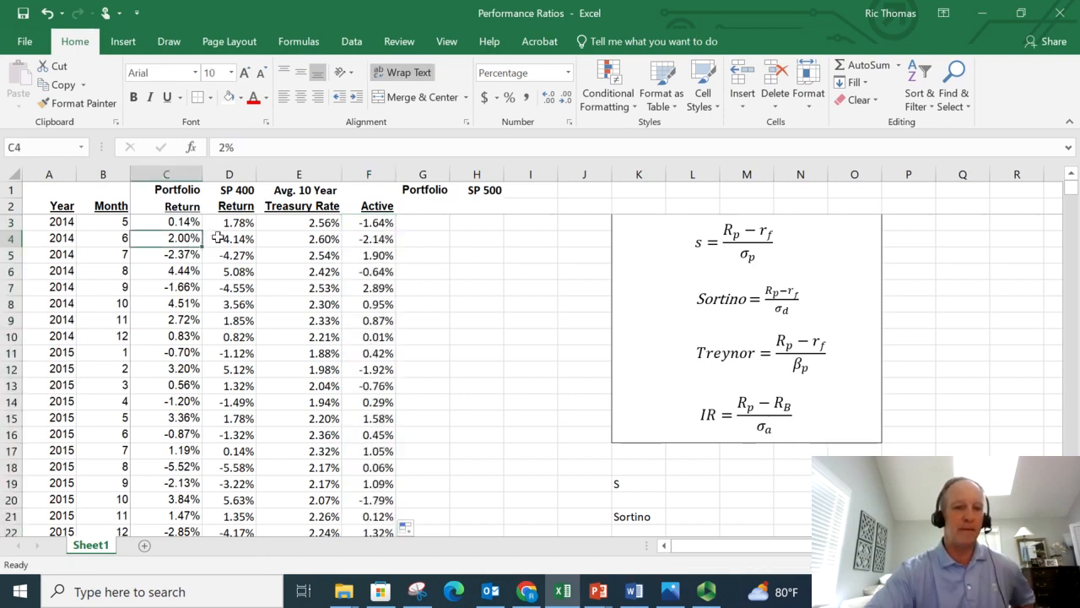
pyautogui.click(234, 238)
pyautogui.click(358, 238)
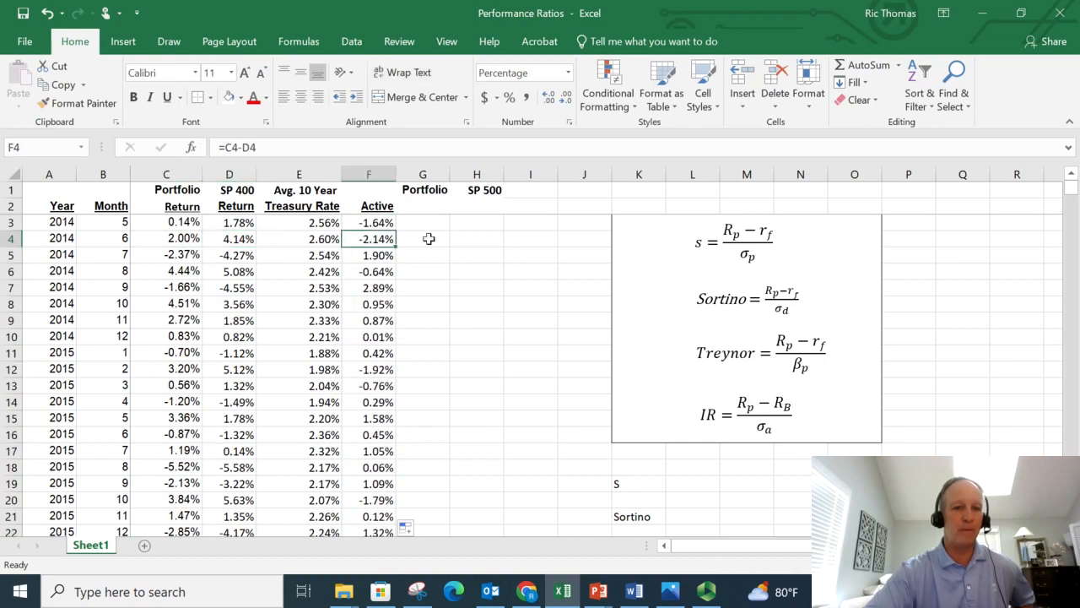
pyautogui.click(185, 253)
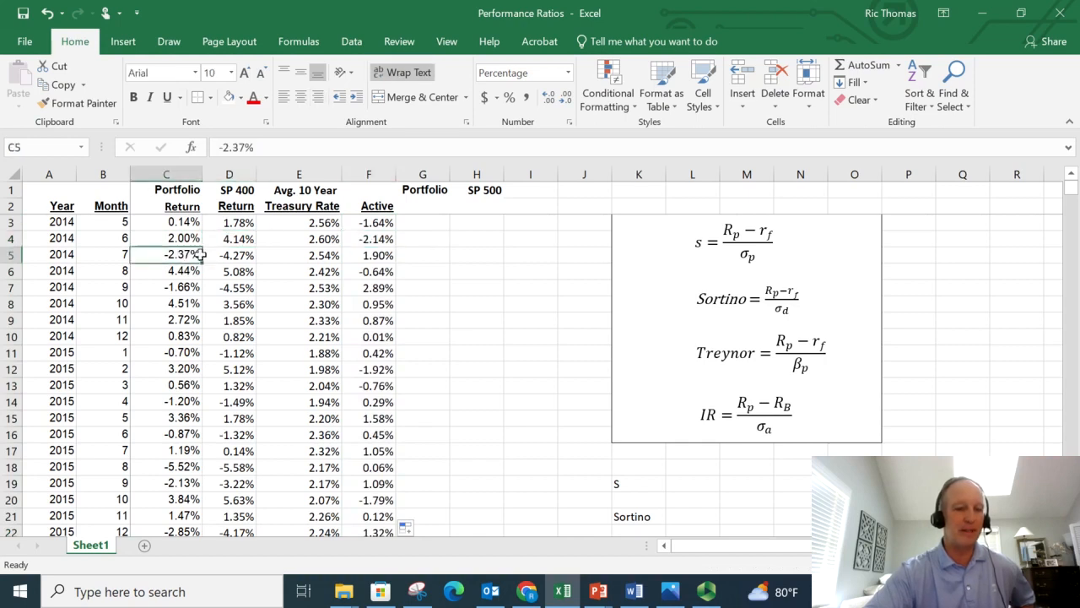
pyautogui.click(247, 258)
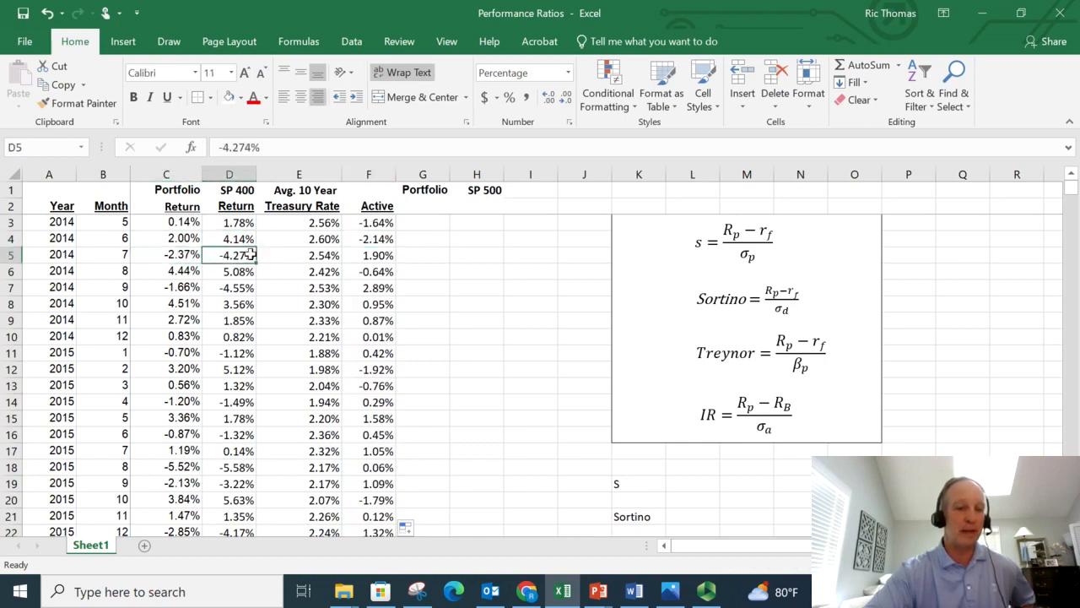
pyautogui.click(182, 259)
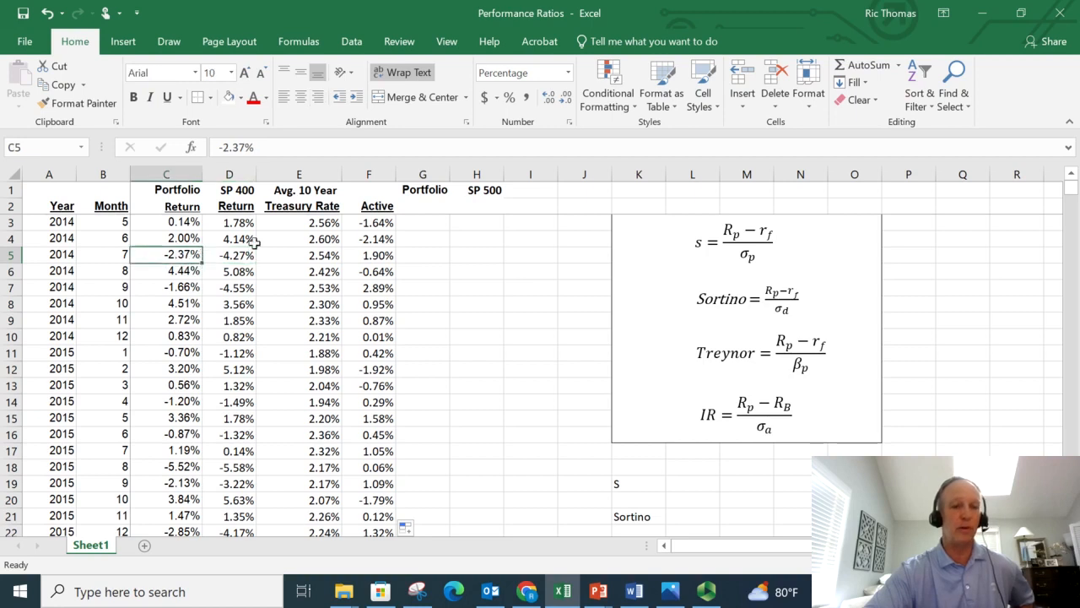
pyautogui.click(384, 256)
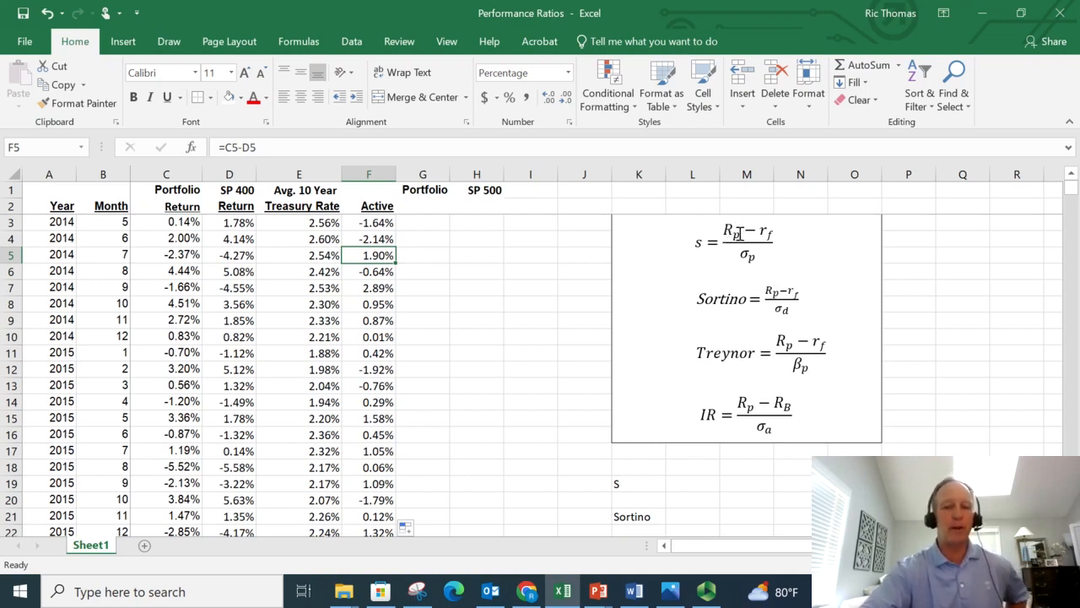
# Step: Enter a starting value of 1 in G2 for the portfolio and in H2 for the benchmark
pyautogui.click(434, 207)
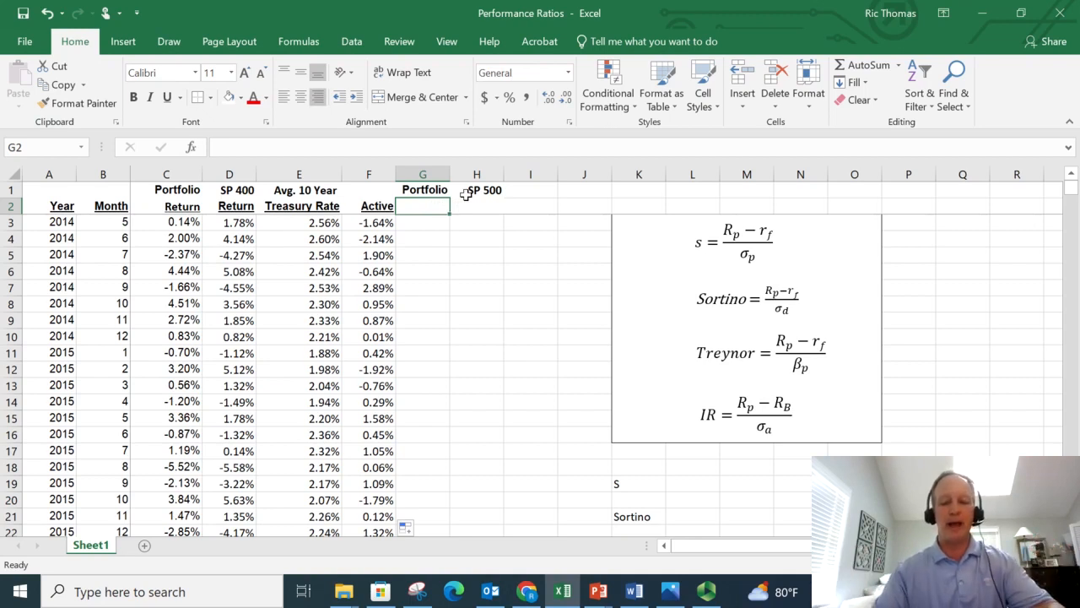
pyautogui.write('1')
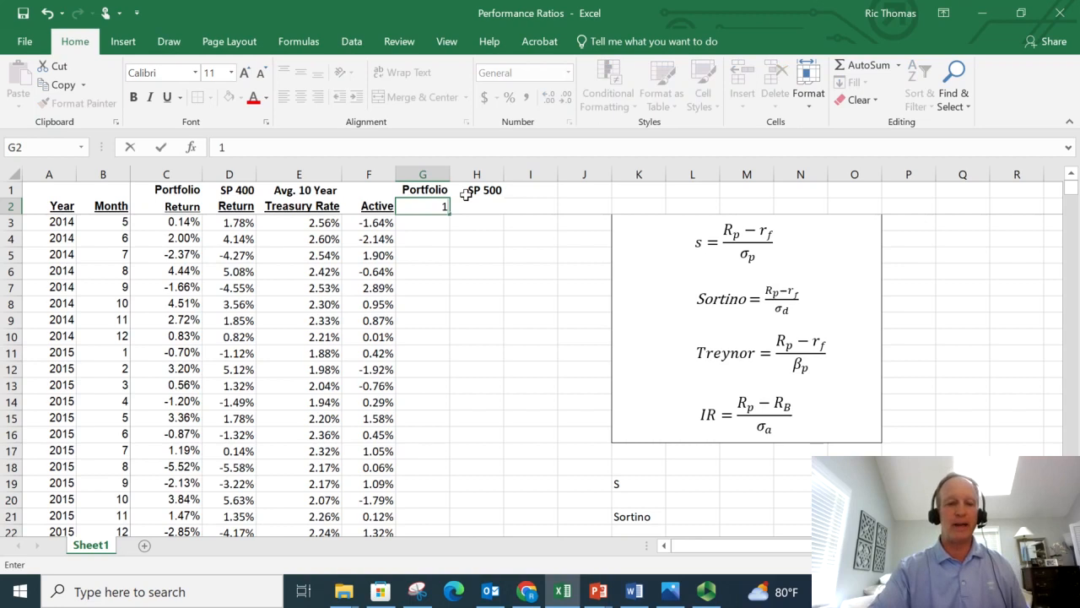
pyautogui.press('Return')
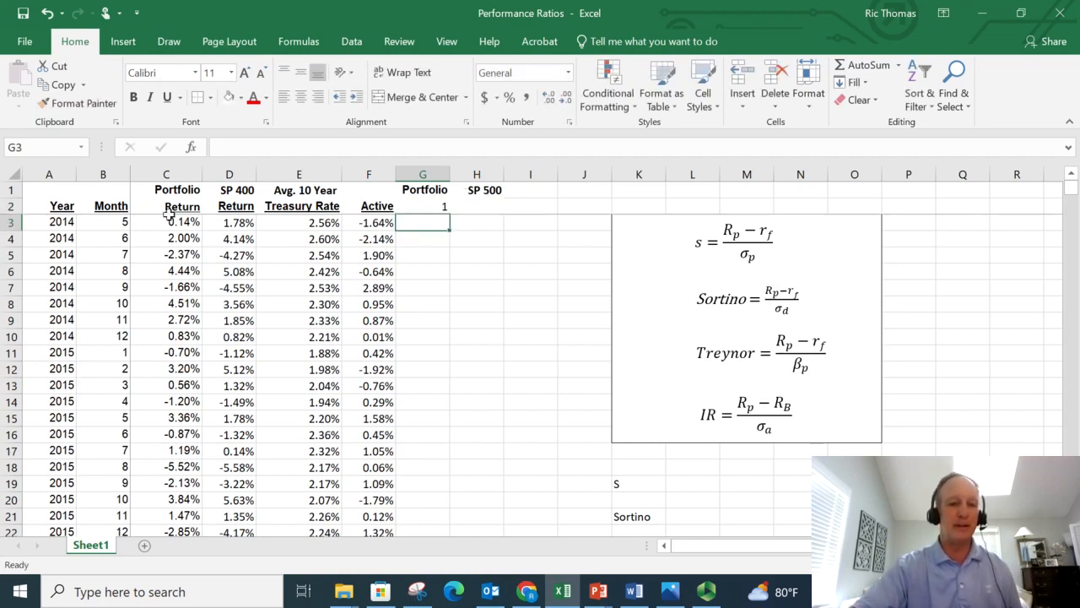
pyautogui.click(441, 208)
pyautogui.click(466, 207)
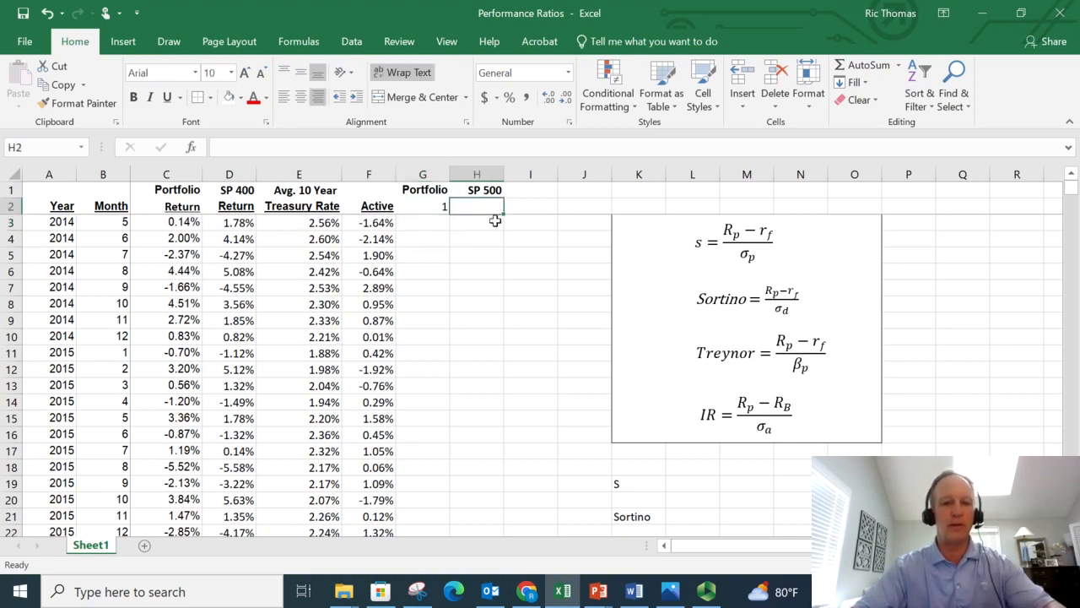
pyautogui.write('1')
pyautogui.click(475, 290)
# Step: Change the benchmark growth header in cell H1 to SP 400
pyautogui.click(465, 189)
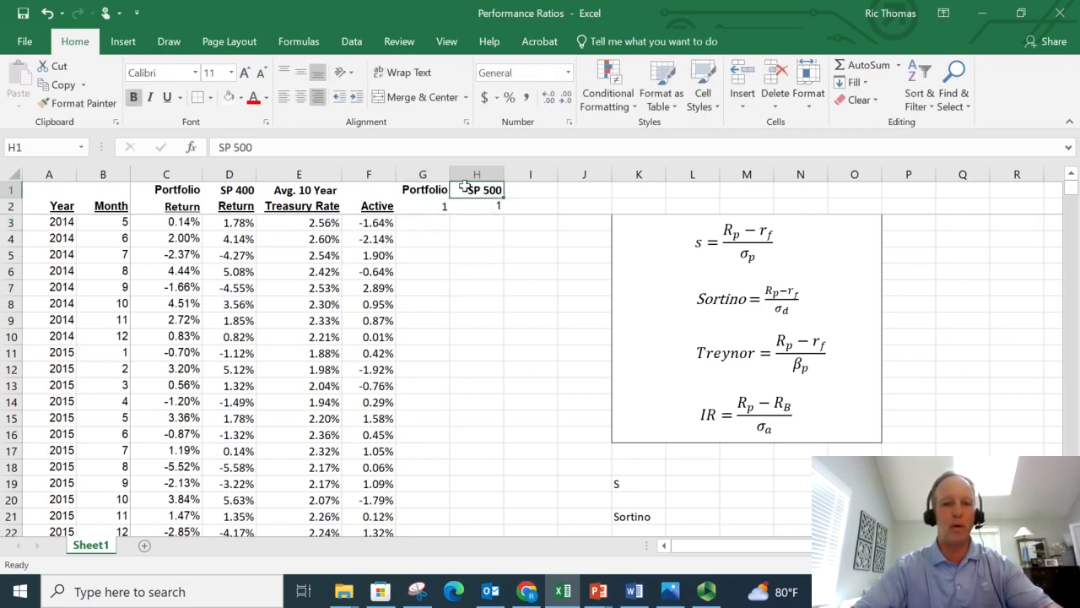
pyautogui.click(238, 148)
pyautogui.press('BackSpace')
pyautogui.write('4')
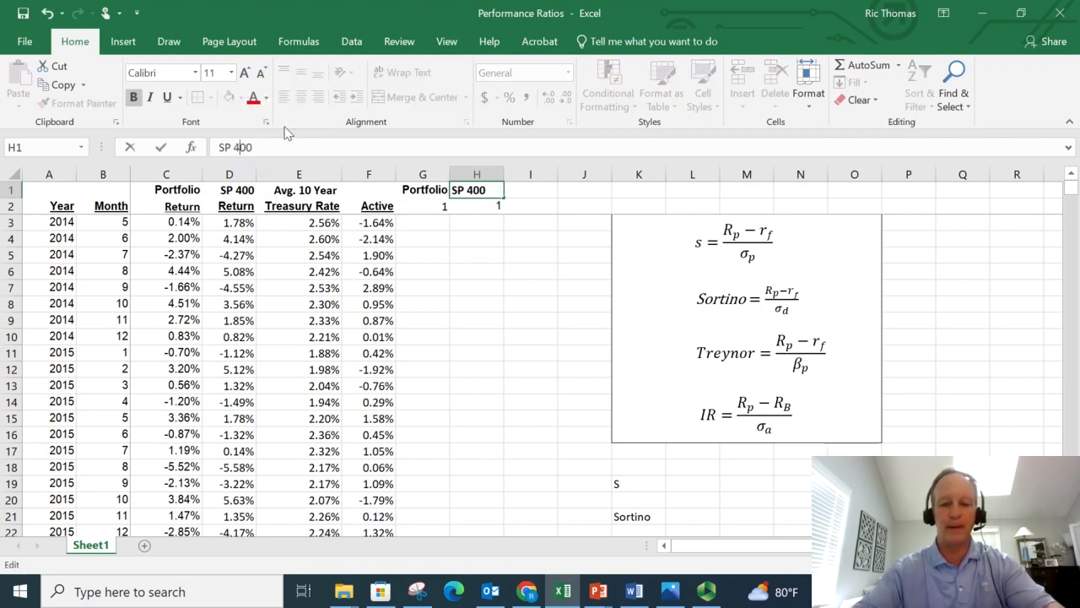
pyautogui.press('Return')
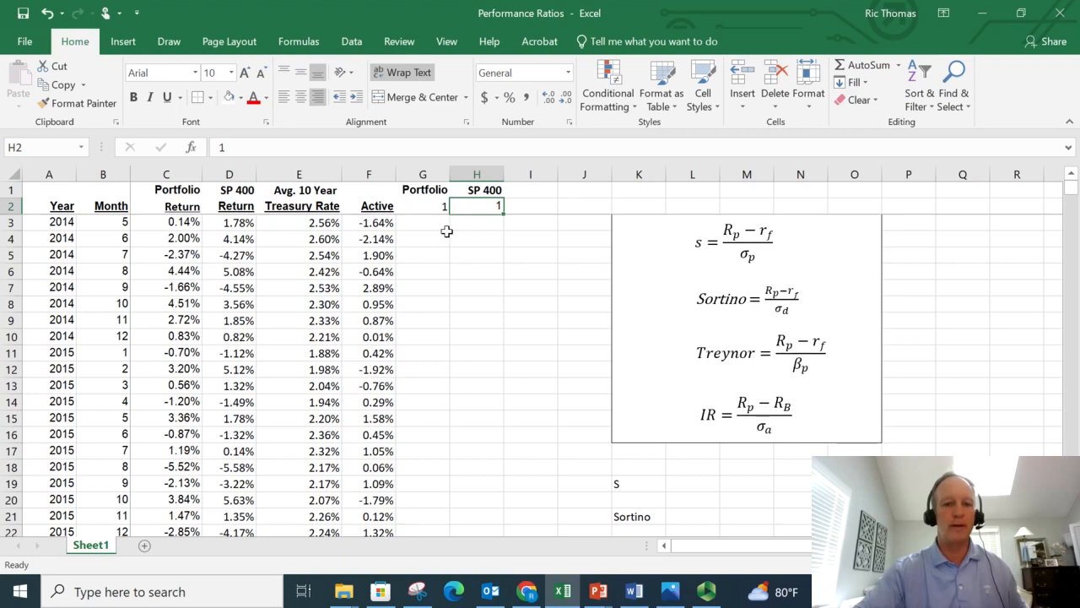
# Step: Enter the portfolio's cumulative growth formula =G2*(1+C3) in cell G3
pyautogui.click(427, 221)
pyautogui.write('=')
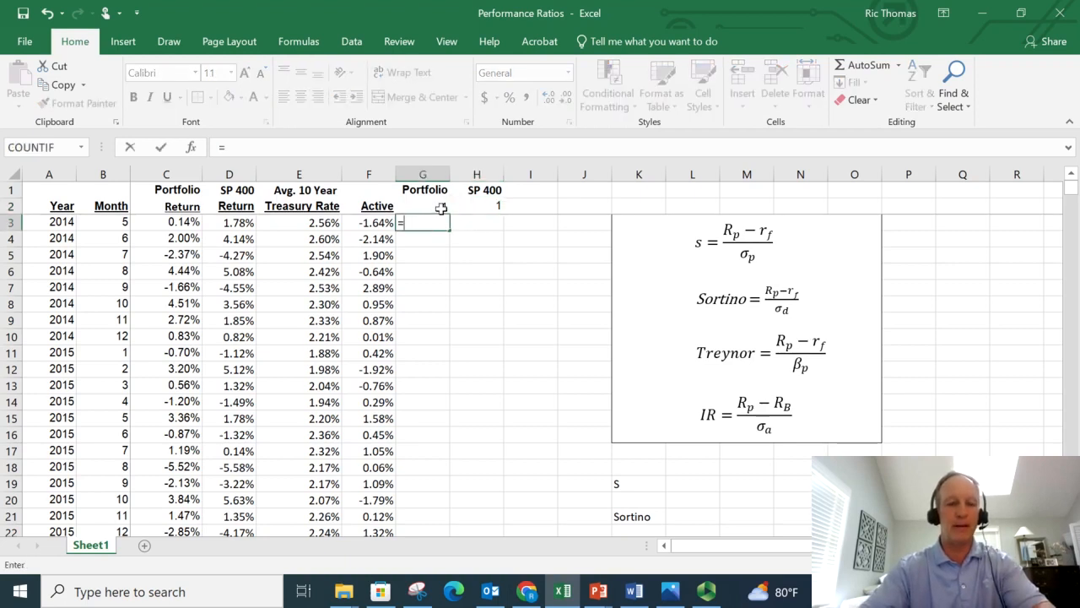
pyautogui.click(440, 208)
pyautogui.write('*')
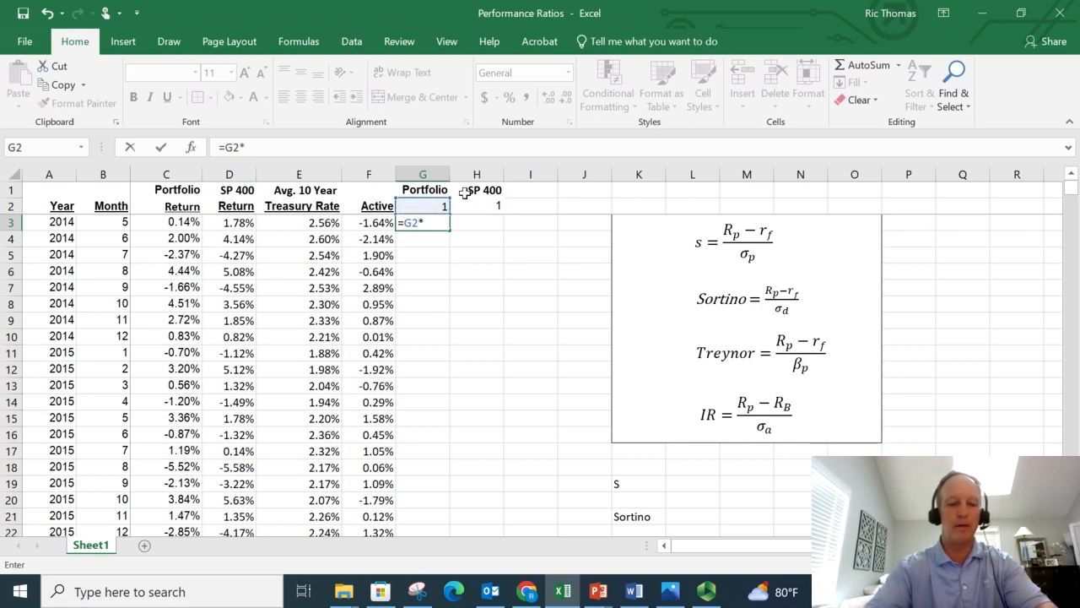
pyautogui.write('(1+')
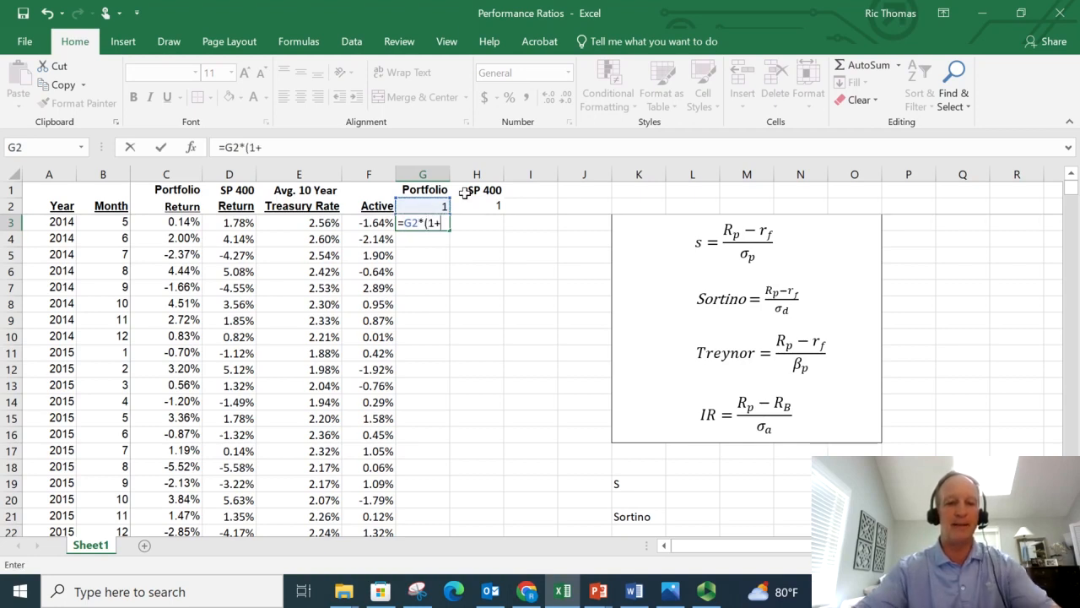
pyautogui.click(183, 222)
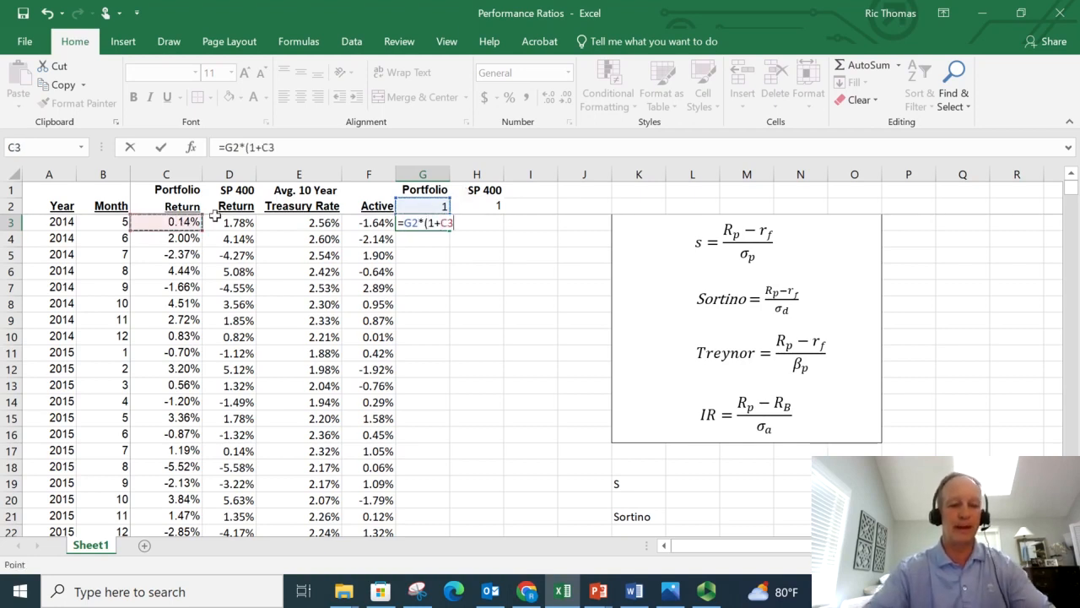
pyautogui.write(')')
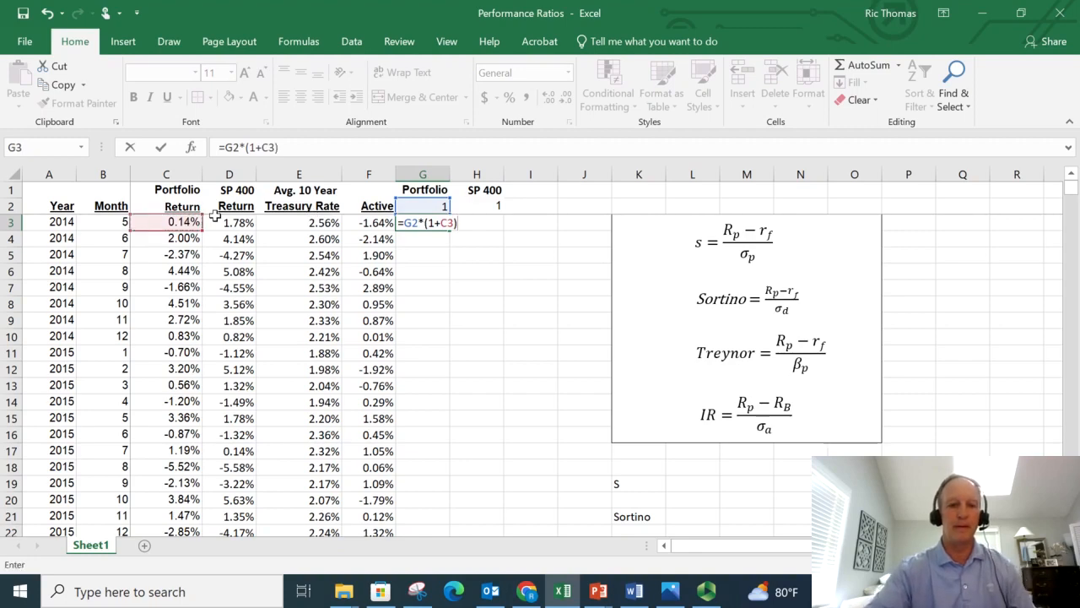
pyautogui.press('Return')
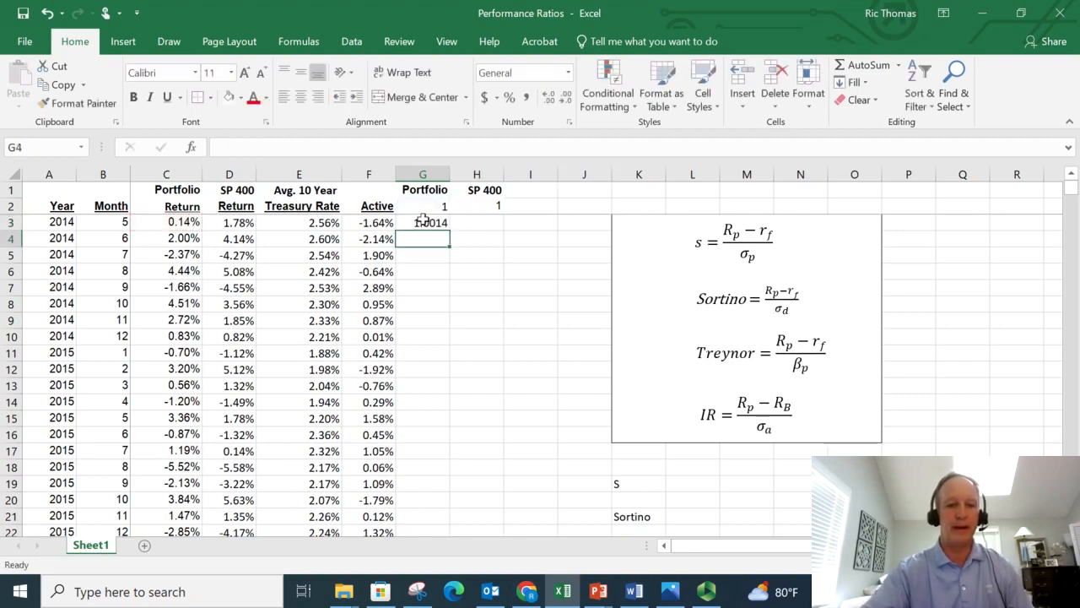
# Step: Copy the growth formula from G3 across to H3, and fill both columns down to the last month
pyautogui.click(423, 220)
pyautogui.moveTo(450, 233); pyautogui.dragTo(496, 223)
pyautogui.click(500, 221)
pyautogui.click(495, 225)
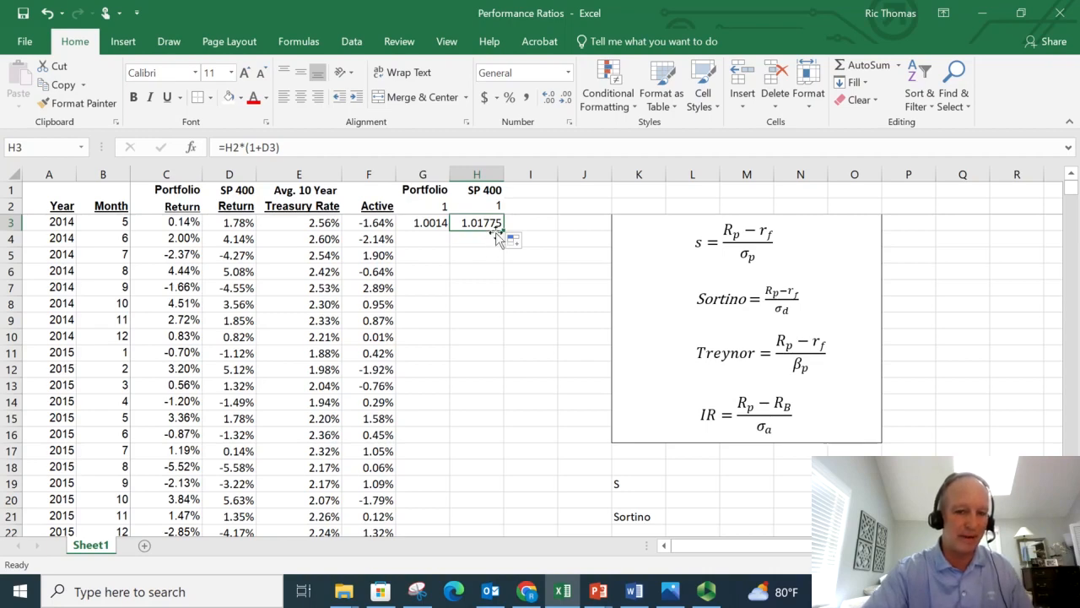
pyautogui.moveTo(431, 224); pyautogui.dragTo(487, 222)
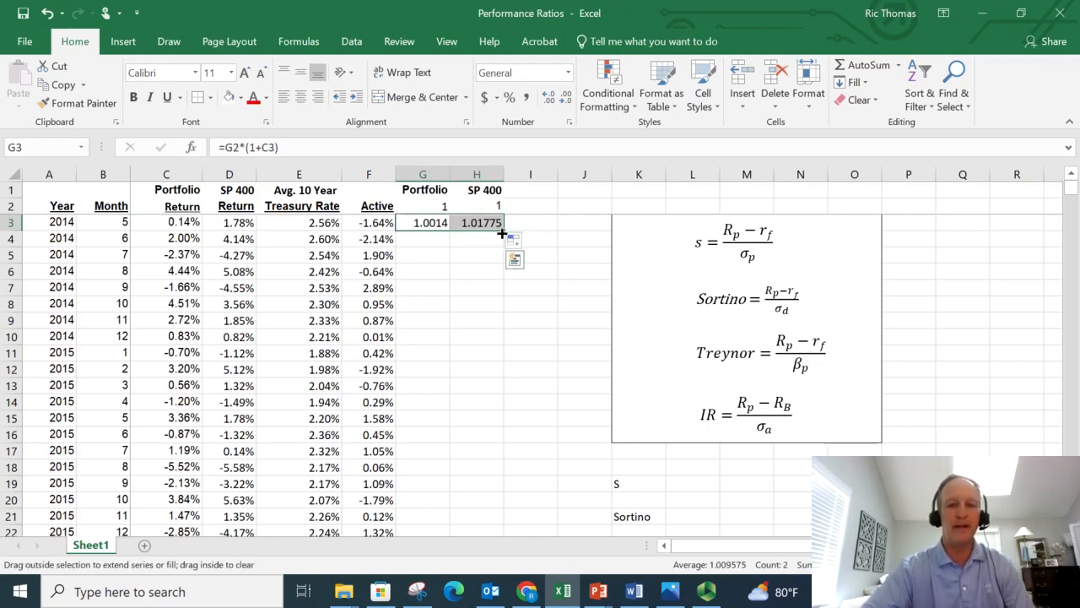
pyautogui.doubleClick(502, 232)
# Step: Enter the label Annual Return in cell E113 below the monthly data
pyautogui.moveTo(1070, 202)
pyautogui.mouseDown()
pyautogui.moveTo(1070, 247)
pyautogui.moveTo(1070, 184)
pyautogui.moveTo(1061, 233)
pyautogui.moveTo(1061, 220)
pyautogui.mouseUp()
pyautogui.click(351, 488)
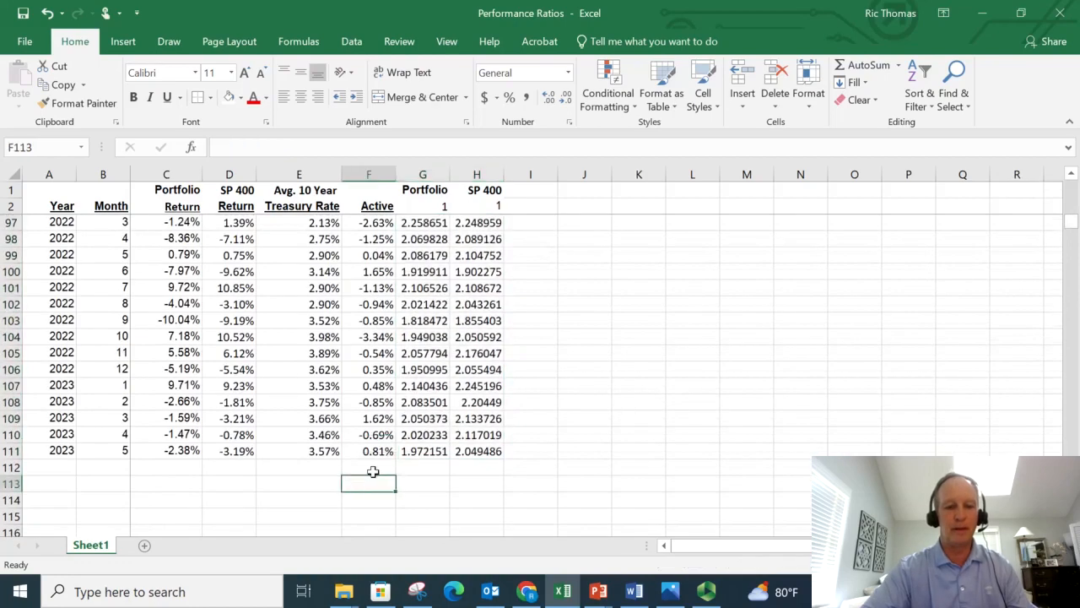
pyautogui.click(316, 485)
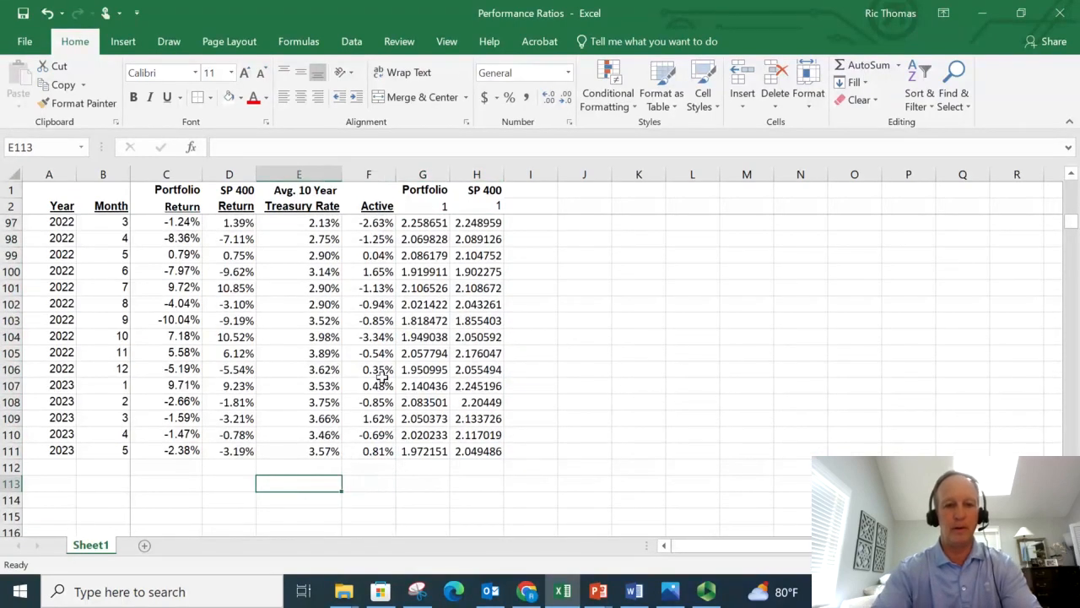
pyautogui.write('Annual ')
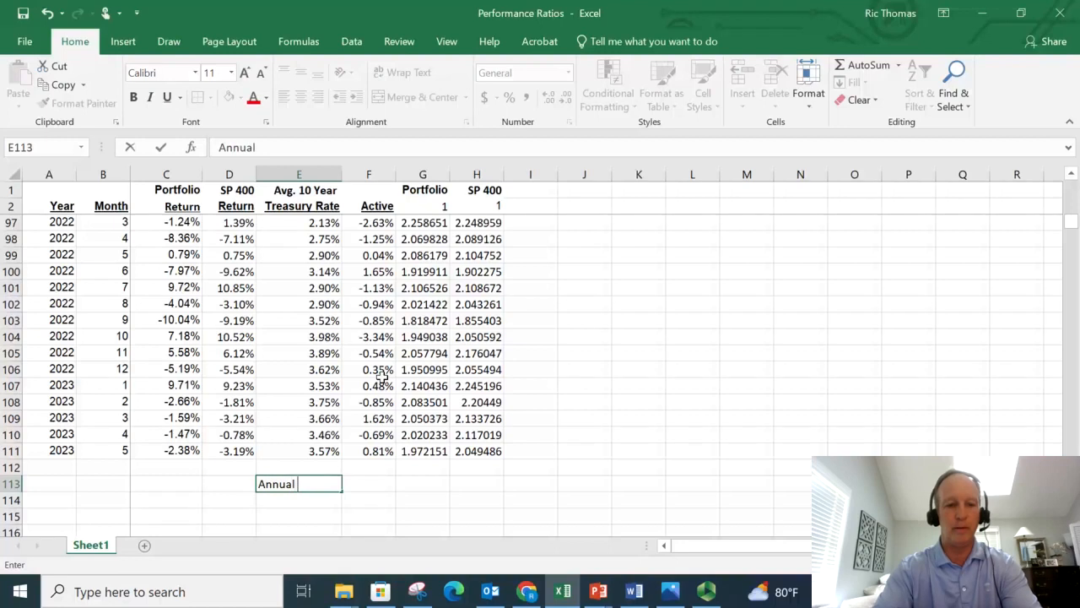
pyautogui.write('REt')
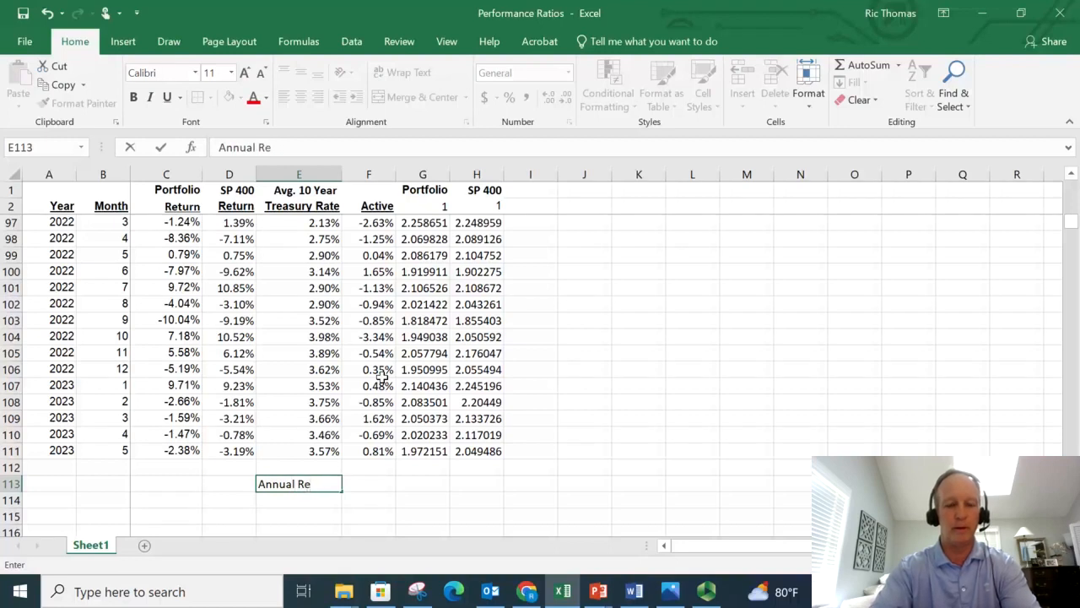
pyautogui.write('turn')
pyautogui.press('Return')
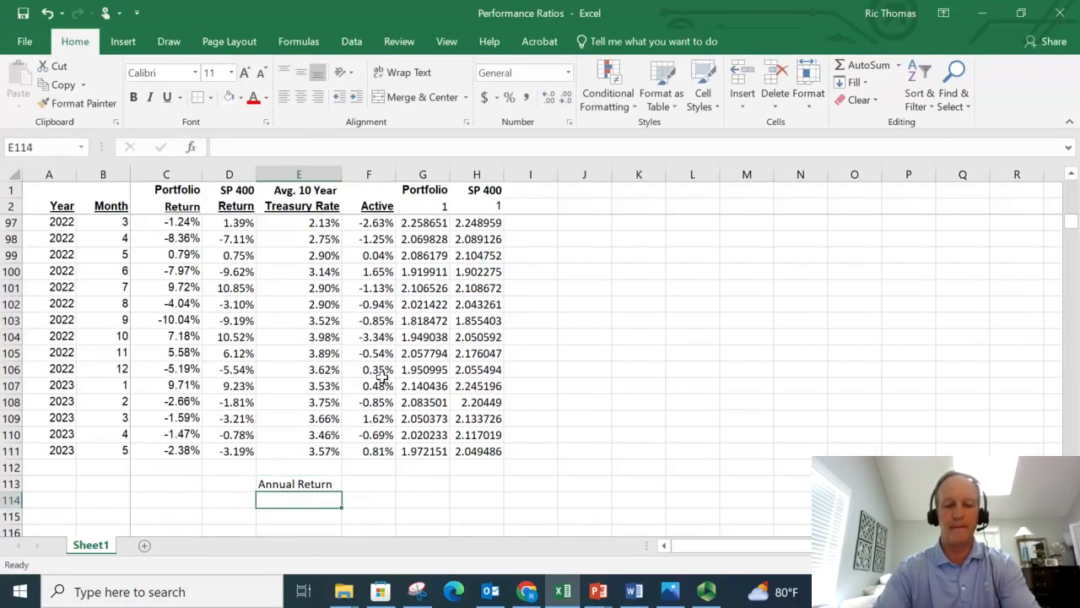
# Step: Change the label in cell E113 to Annualized Return
pyautogui.press('Up')
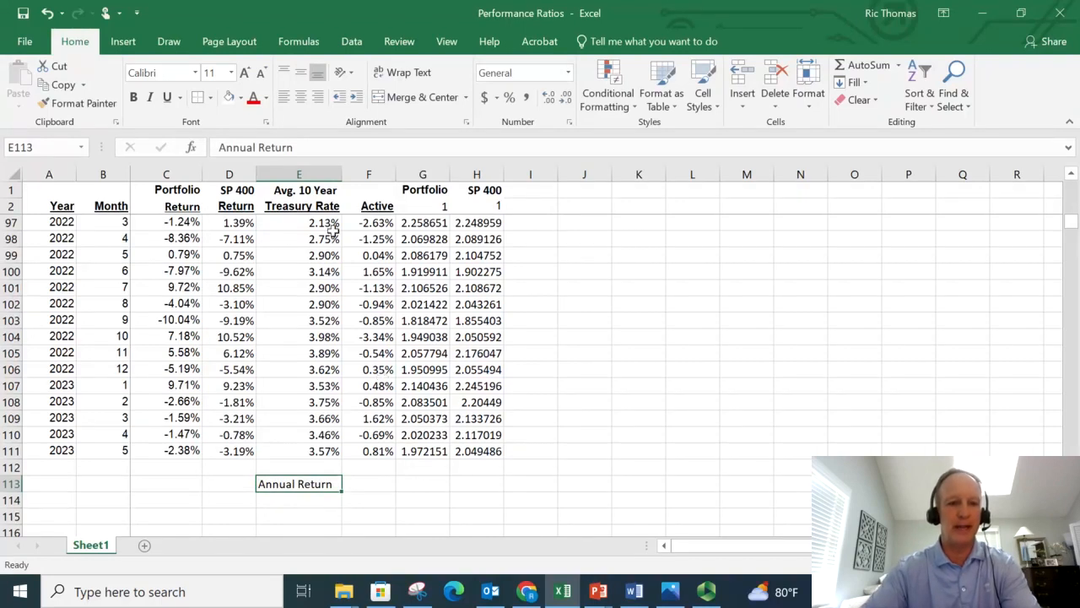
pyautogui.click(256, 148)
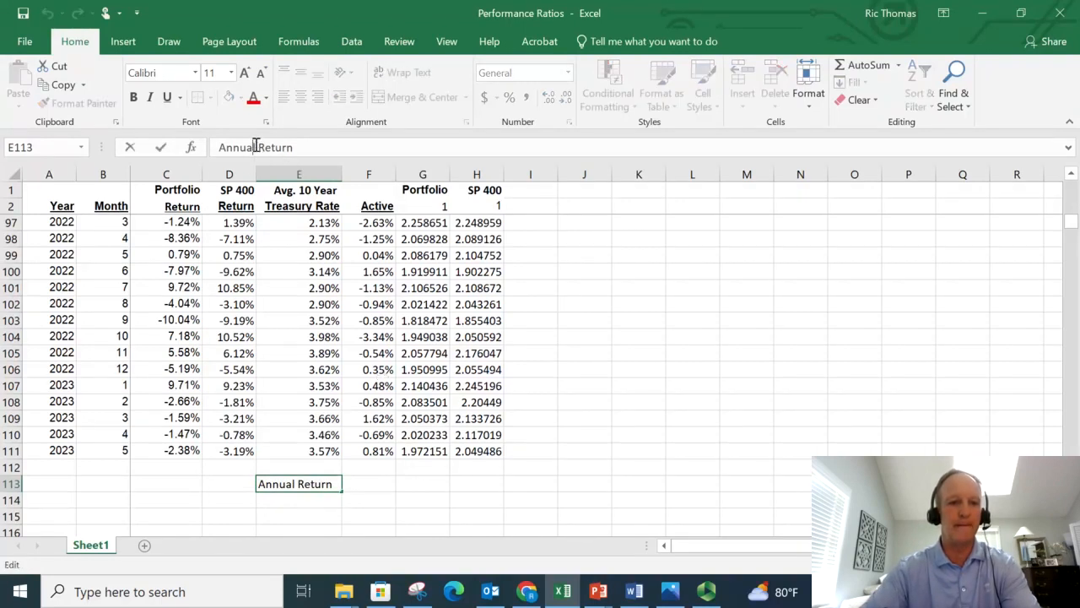
pyautogui.write('ized')
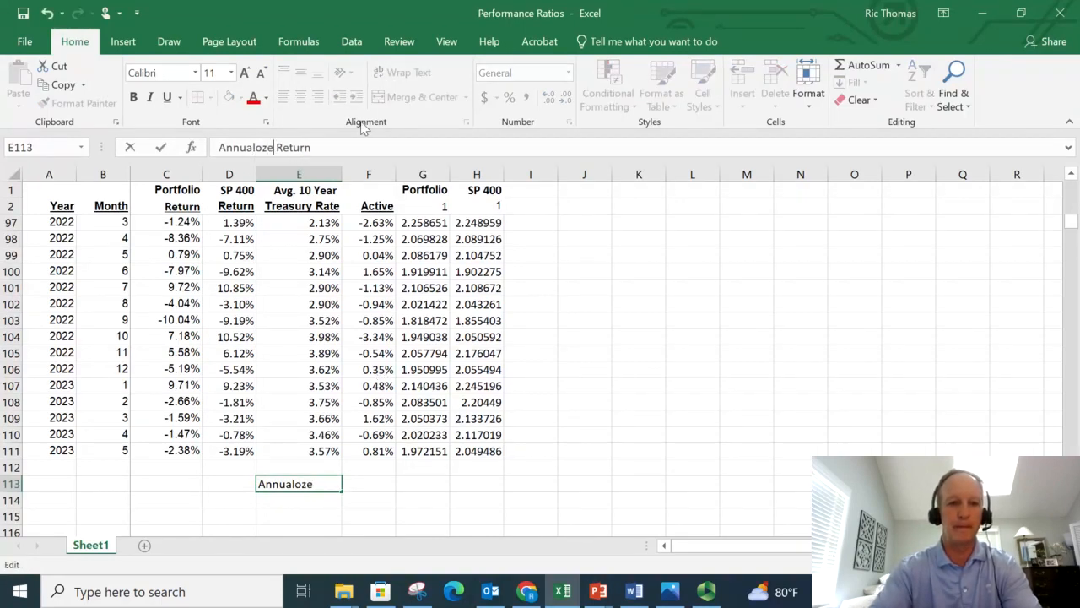
pyautogui.press('BackSpace')
pyautogui.press('BackSpace')
pyautogui.press('BackSpace')
pyautogui.press('BackSpace')
pyautogui.write('ized')
pyautogui.press('Return')
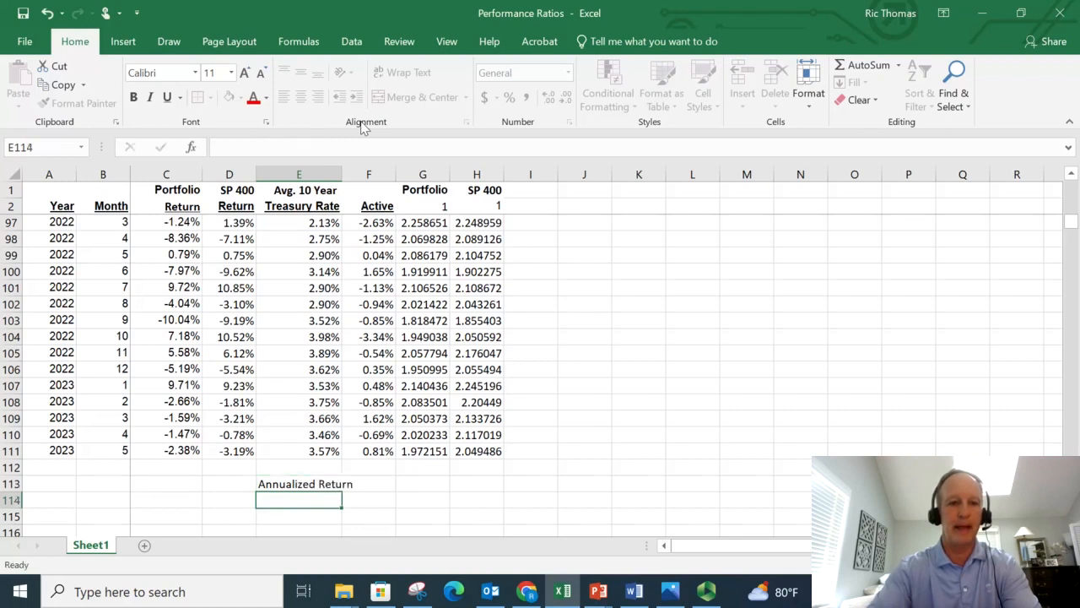
# Step: Enter the portfolio's annualized return formula =(G111/G2)^(12/109)-1 in cell G113
pyautogui.click(433, 486)
pyautogui.write('=')
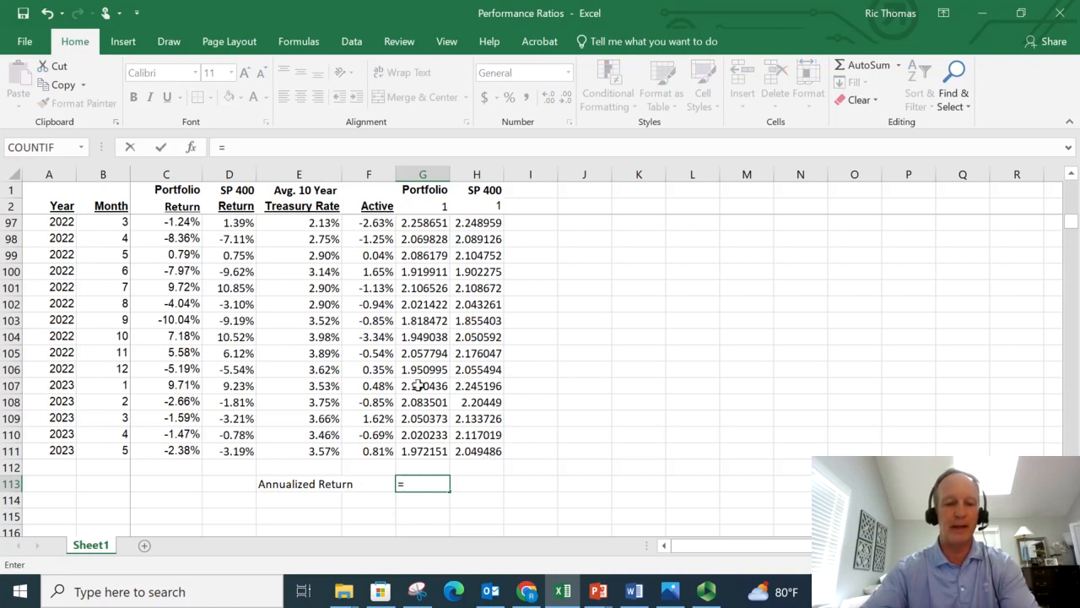
pyautogui.click(422, 452)
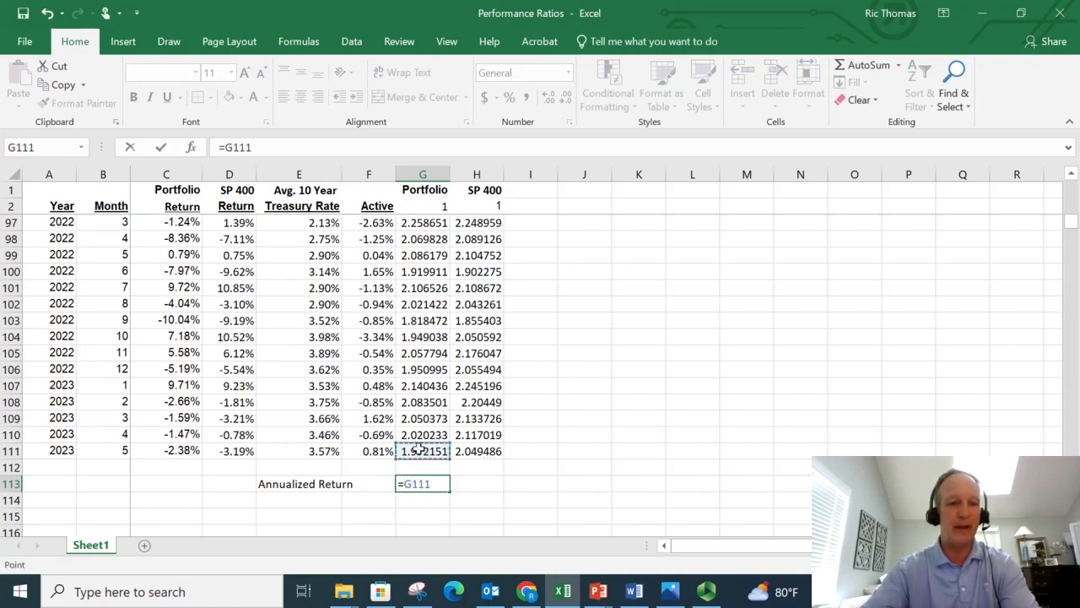
pyautogui.click(225, 147)
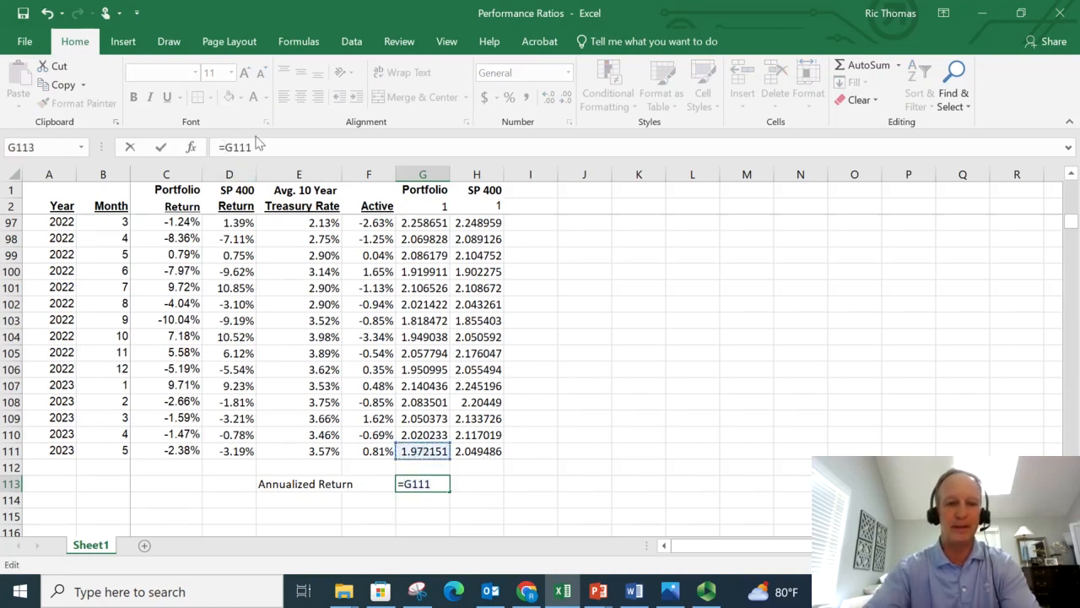
pyautogui.write('(')
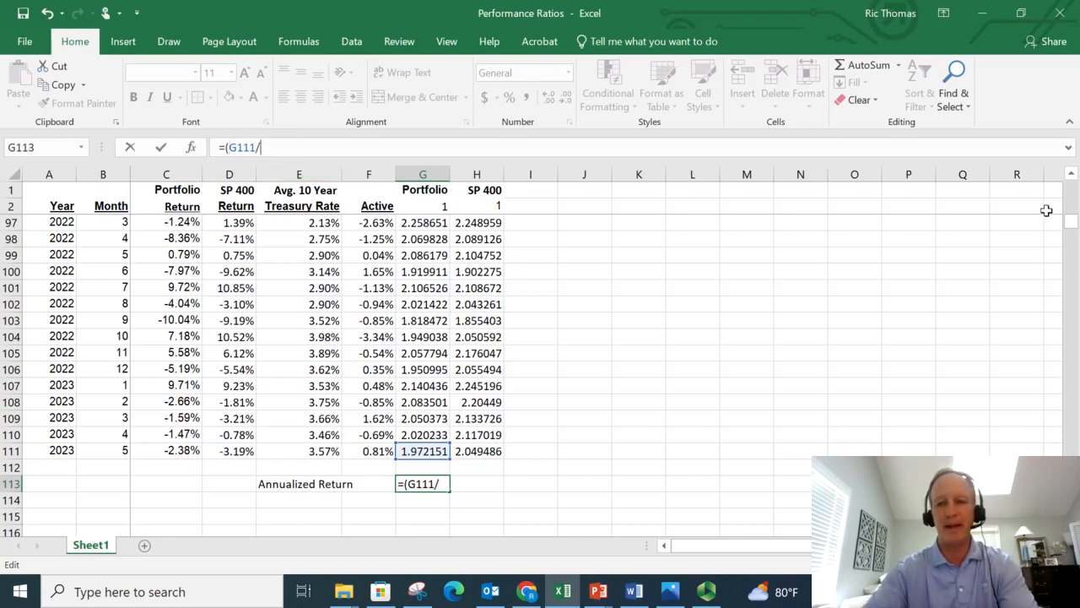
pyautogui.moveTo(1072, 221); pyautogui.dragTo(1071, 187)
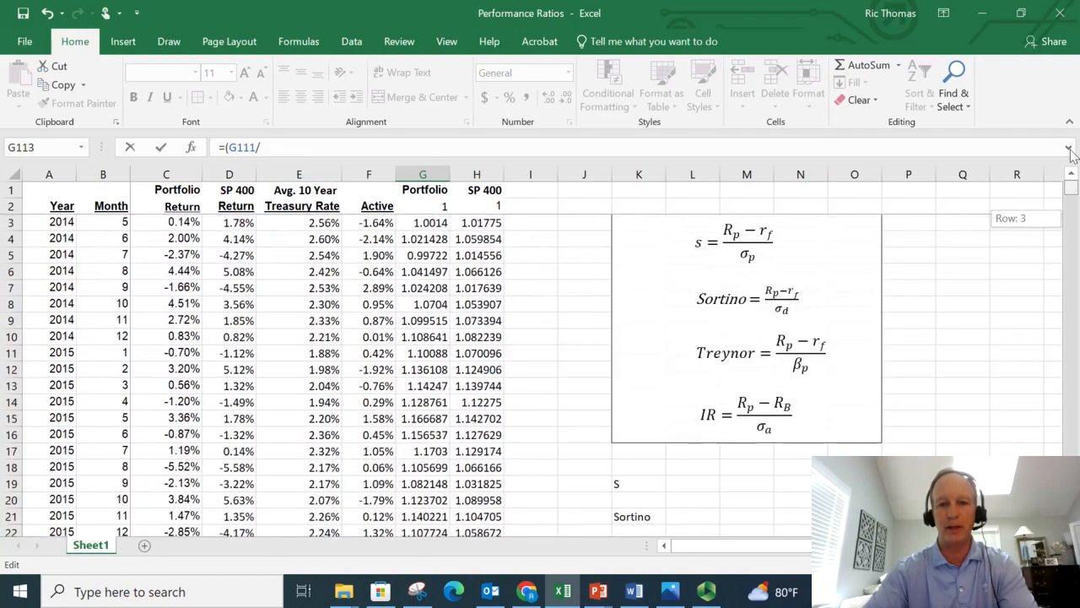
pyautogui.click(440, 207)
pyautogui.click(309, 146)
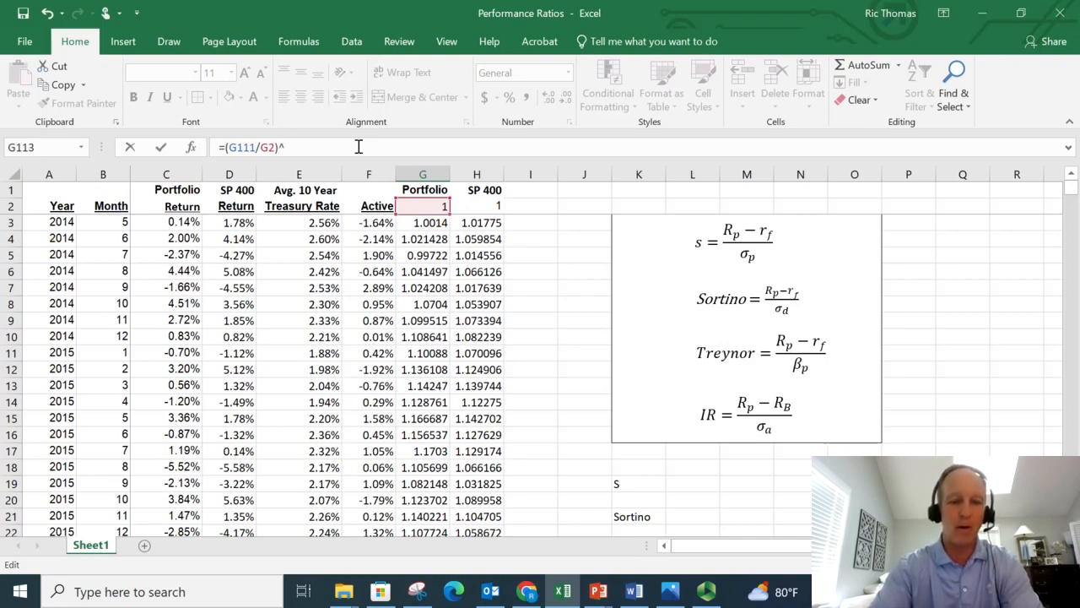
pyautogui.write('^(12/')
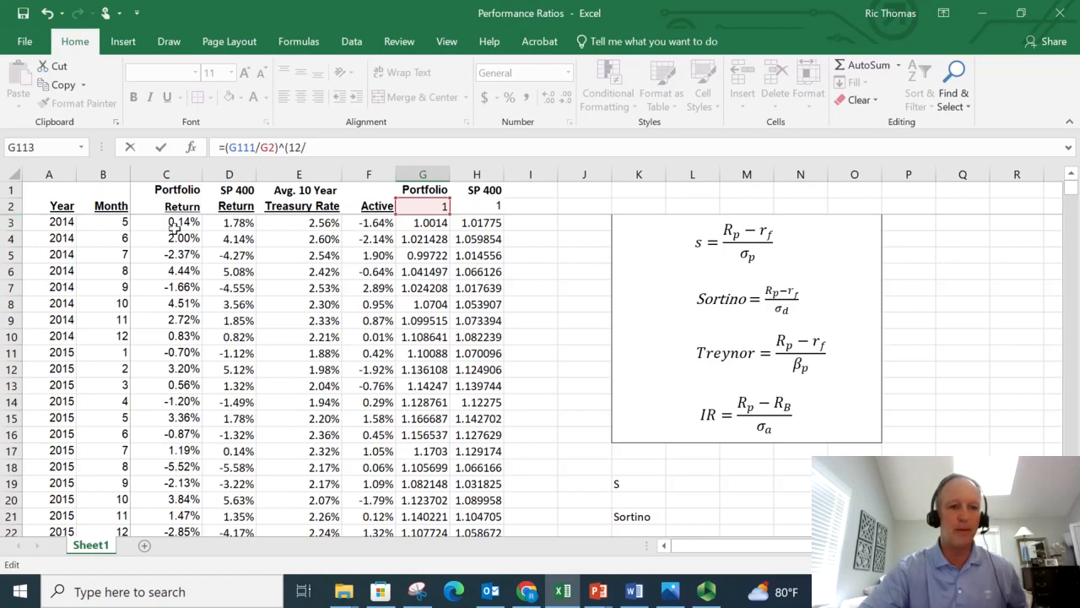
pyautogui.moveTo(1075, 196); pyautogui.dragTo(1071, 236)
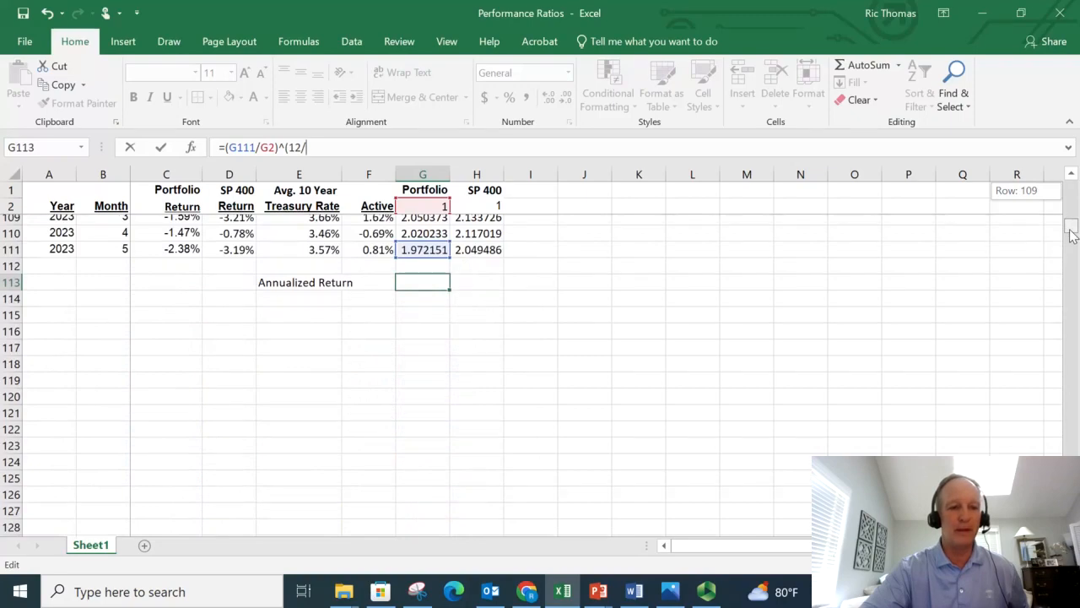
pyautogui.moveTo(1072, 236); pyautogui.dragTo(1072, 189)
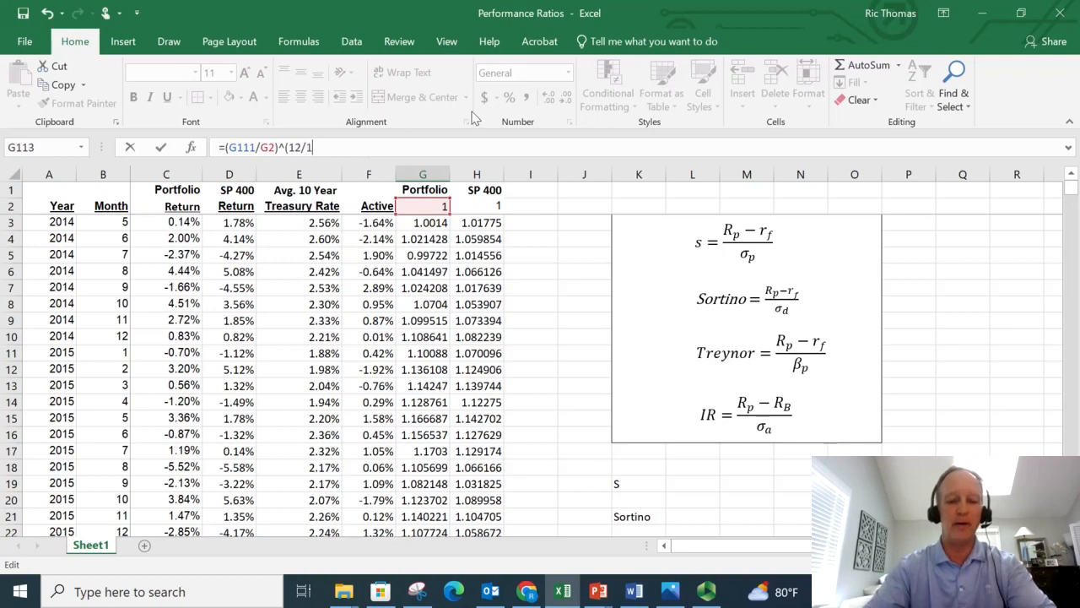
pyautogui.write('109')
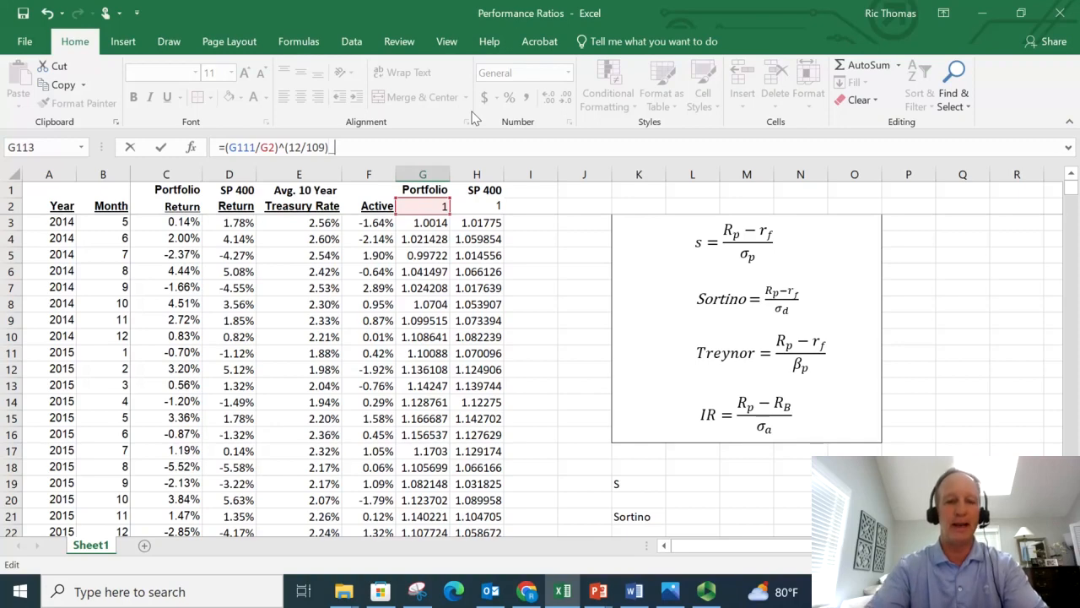
pyautogui.write('1')
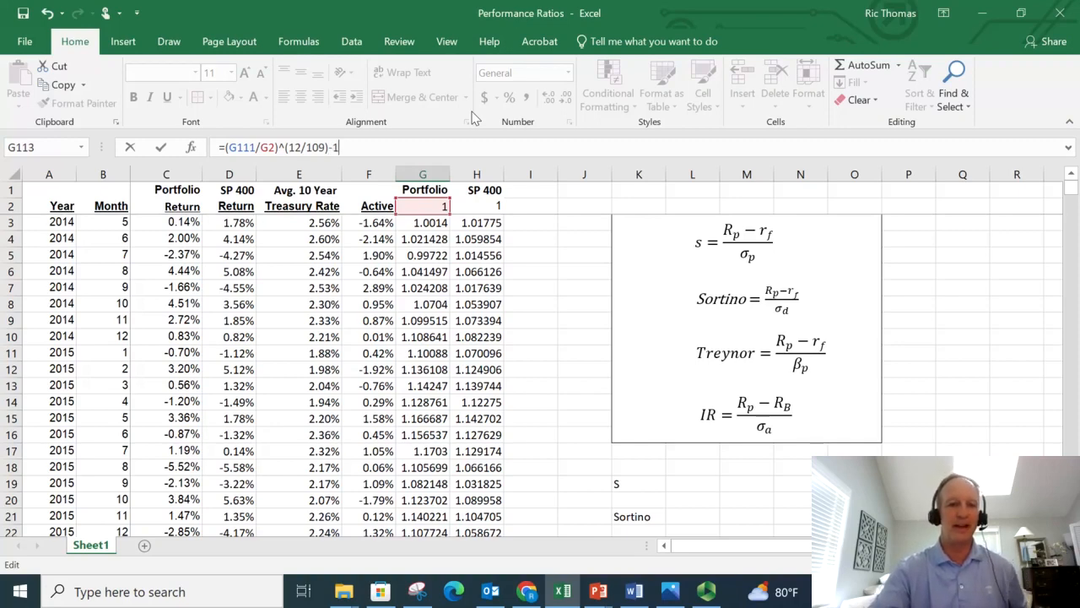
pyautogui.press('Return')
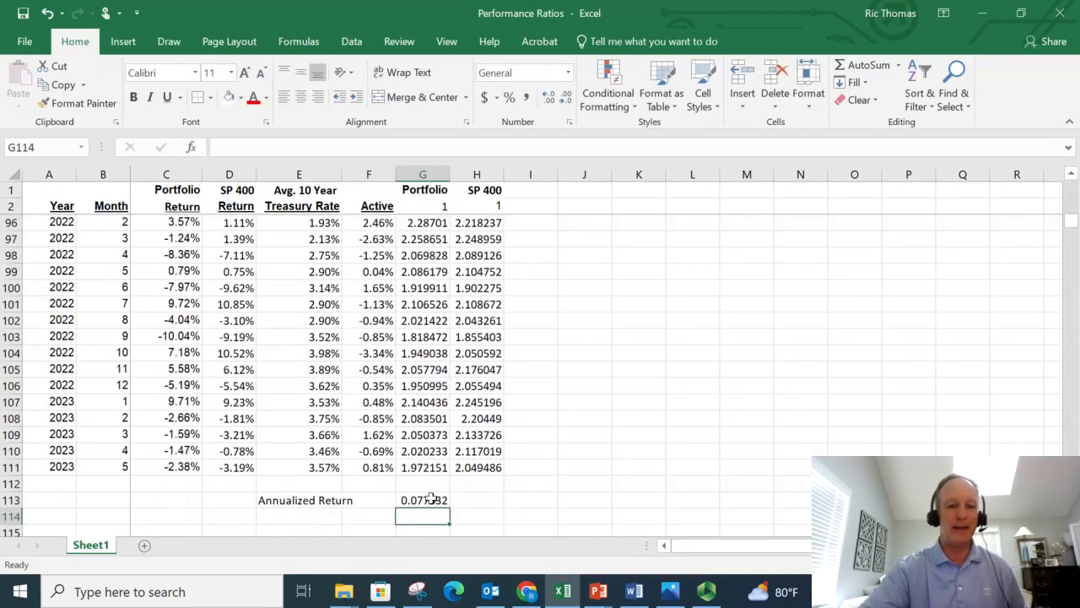
# Step: Format the annualized return in G113 as a percentage with two decimals and copy its formula across to H113
pyautogui.click(430, 499)
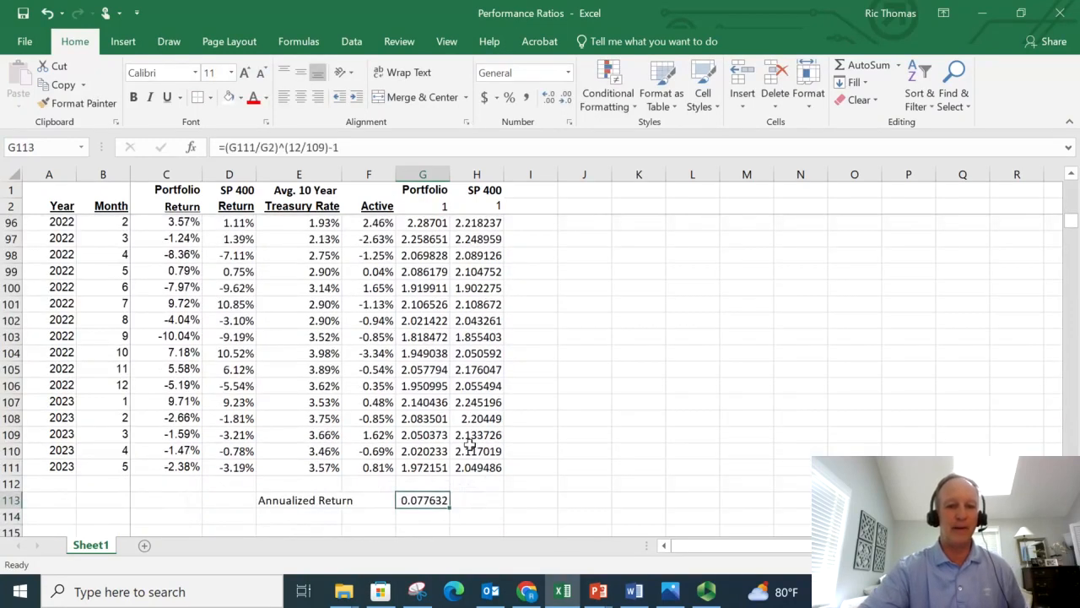
pyautogui.click(508, 98)
pyautogui.click(548, 98)
pyautogui.click(547, 97)
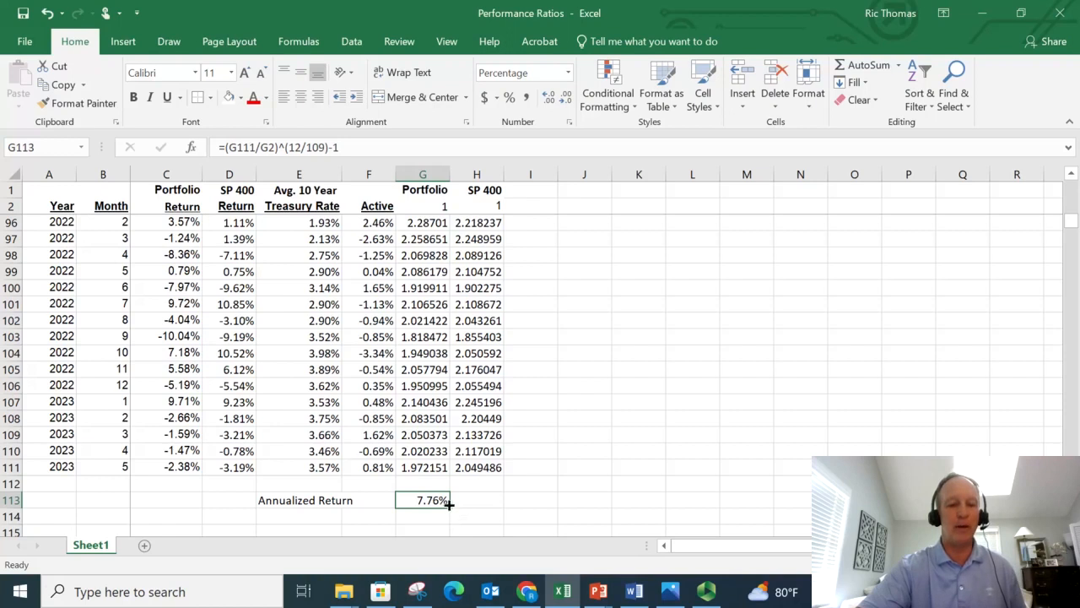
pyautogui.moveTo(450, 504); pyautogui.dragTo(485, 501)
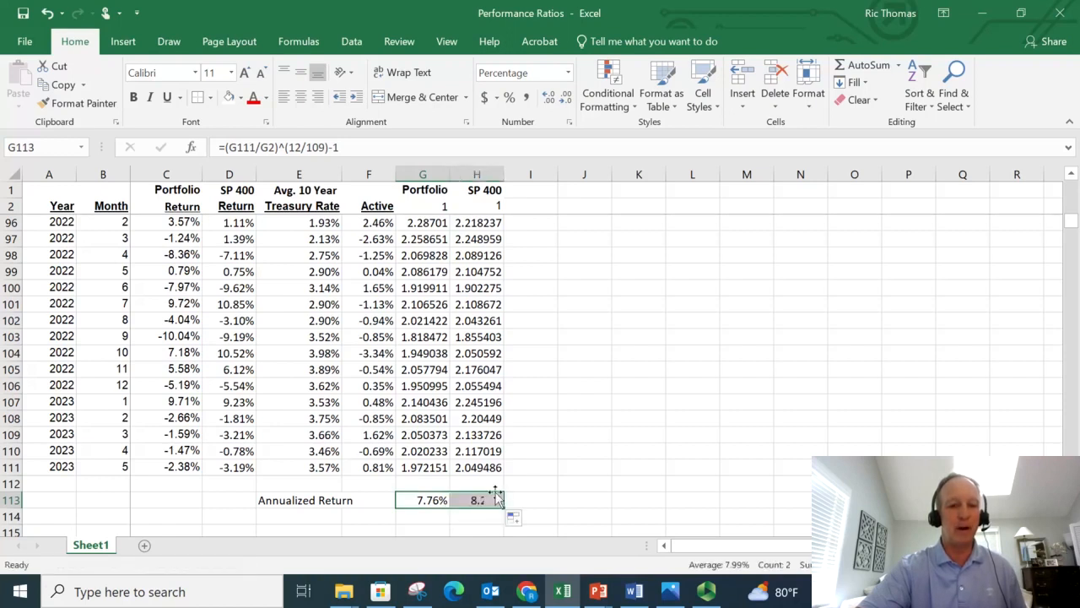
pyautogui.click(560, 488)
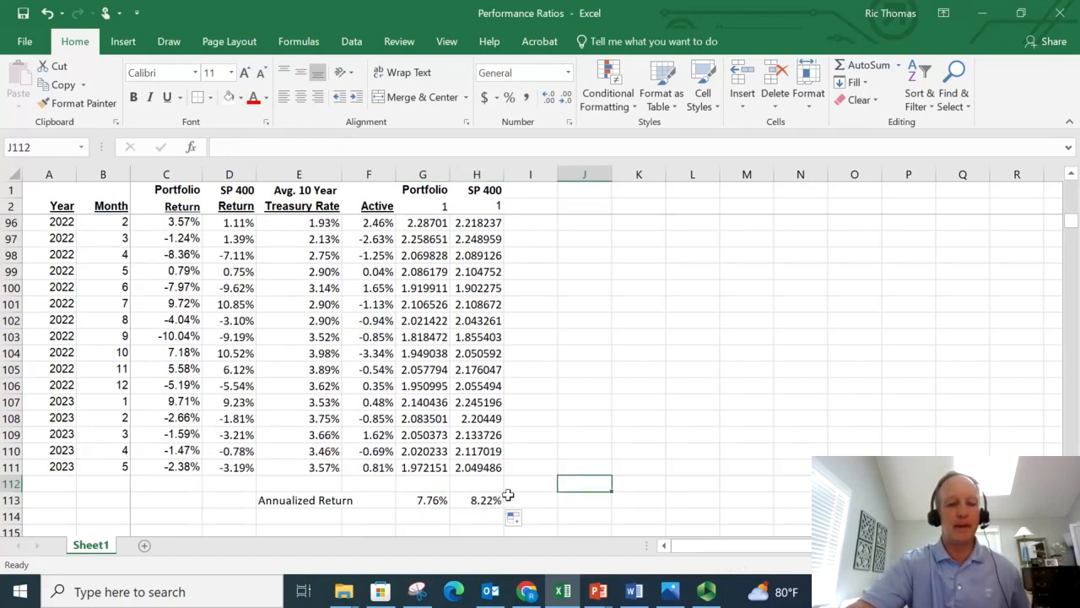
pyautogui.click(489, 501)
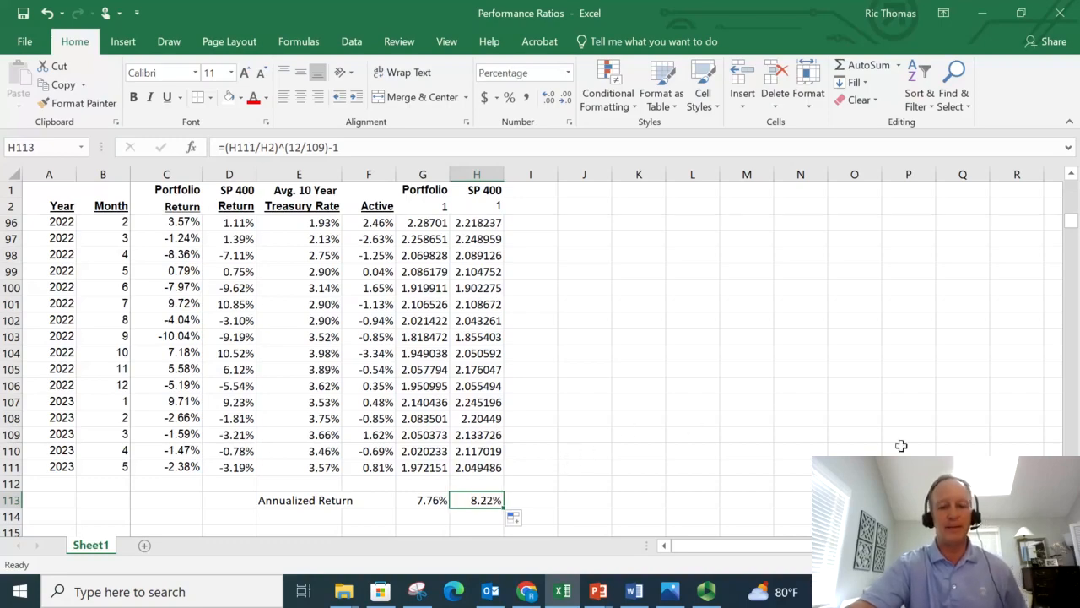
# Step: Move the Annualized Return label from cell E113 to cell C113
pyautogui.moveTo(1070, 221); pyautogui.dragTo(1072, 173)
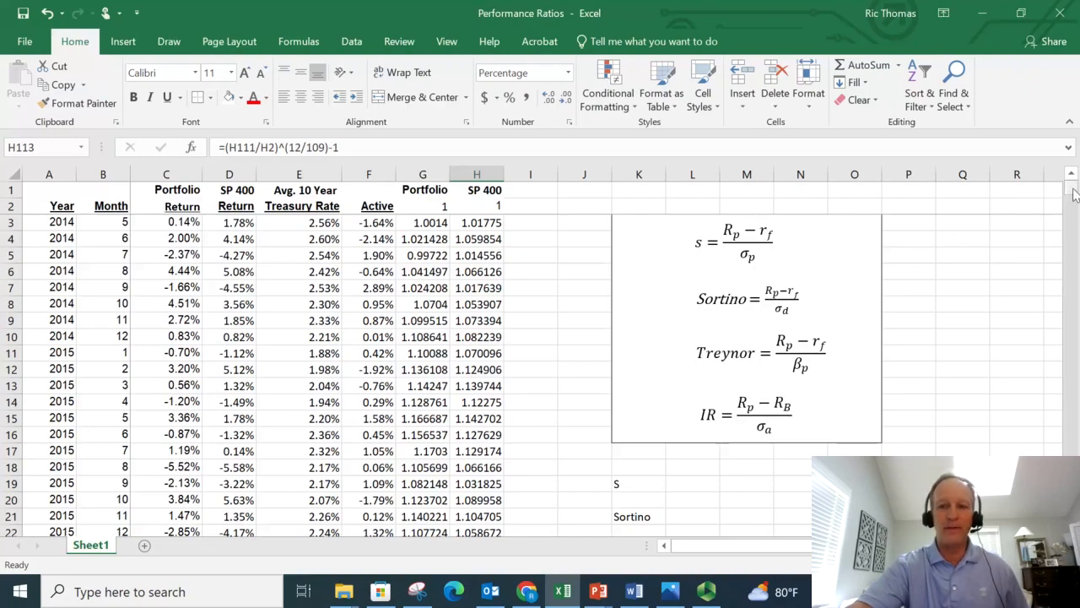
pyautogui.moveTo(1072, 192); pyautogui.dragTo(1065, 230)
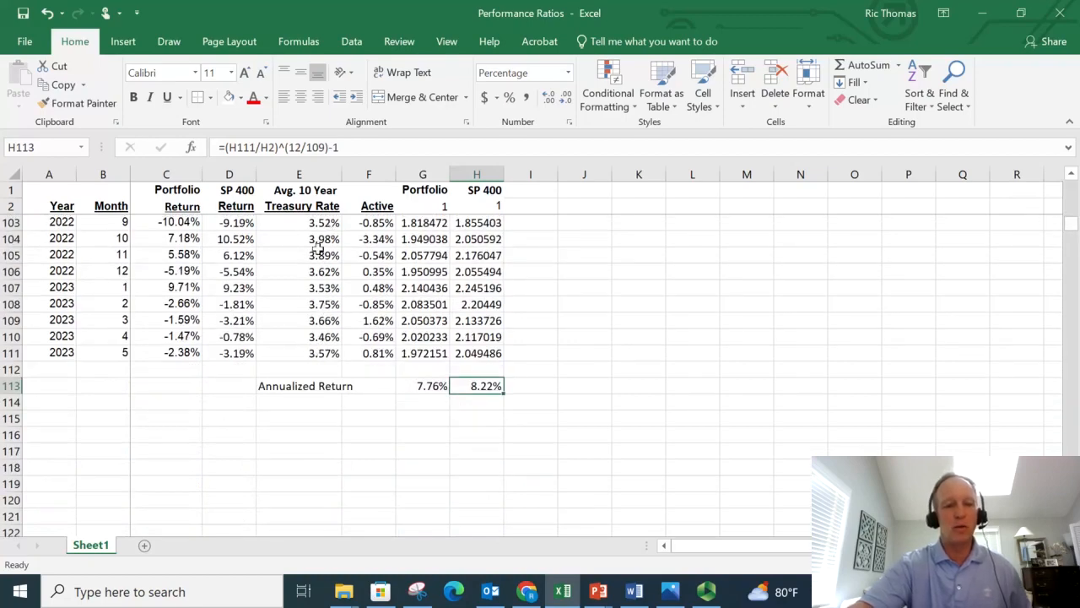
pyautogui.click(304, 391)
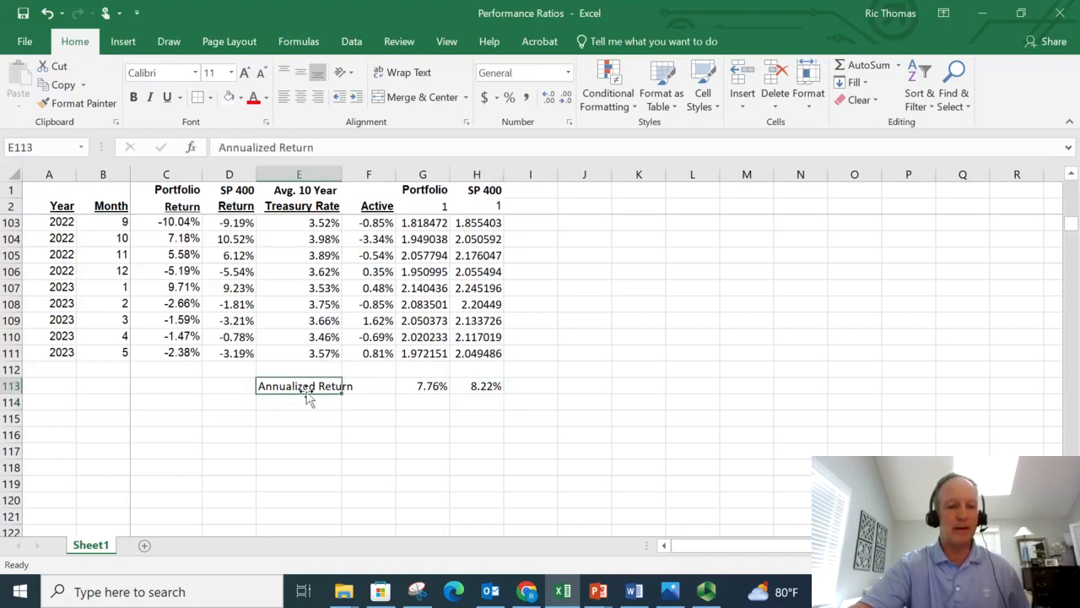
pyautogui.moveTo(302, 393); pyautogui.dragTo(199, 390)
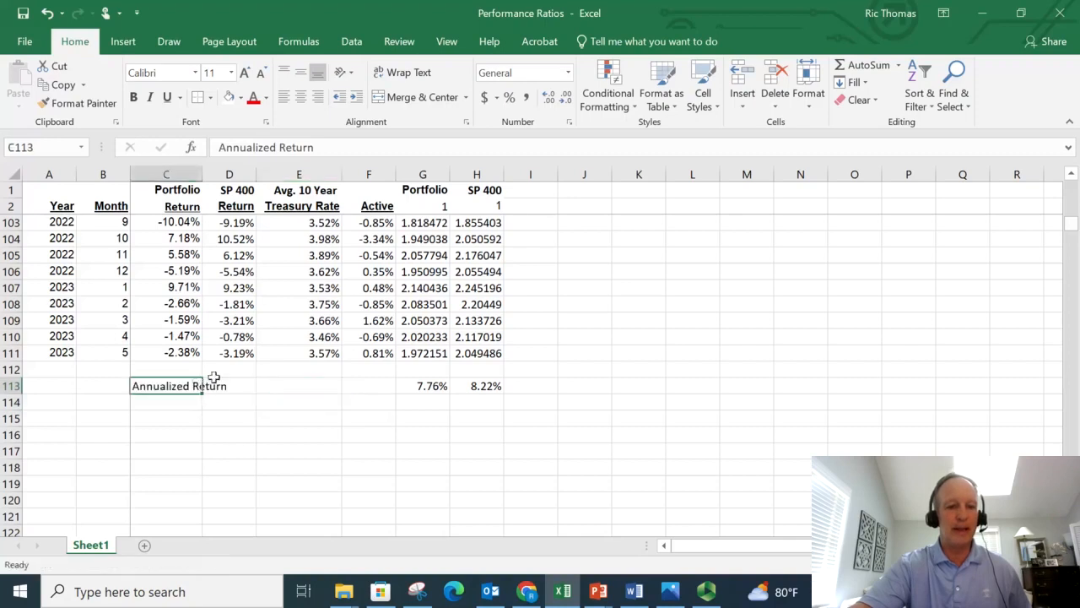
# Step: Enter the average 10-year Treasury rate formula =AVERAGE(E3:E111) in cell E113 of the Annualized Return row
pyautogui.click(317, 384)
pyautogui.write('=')
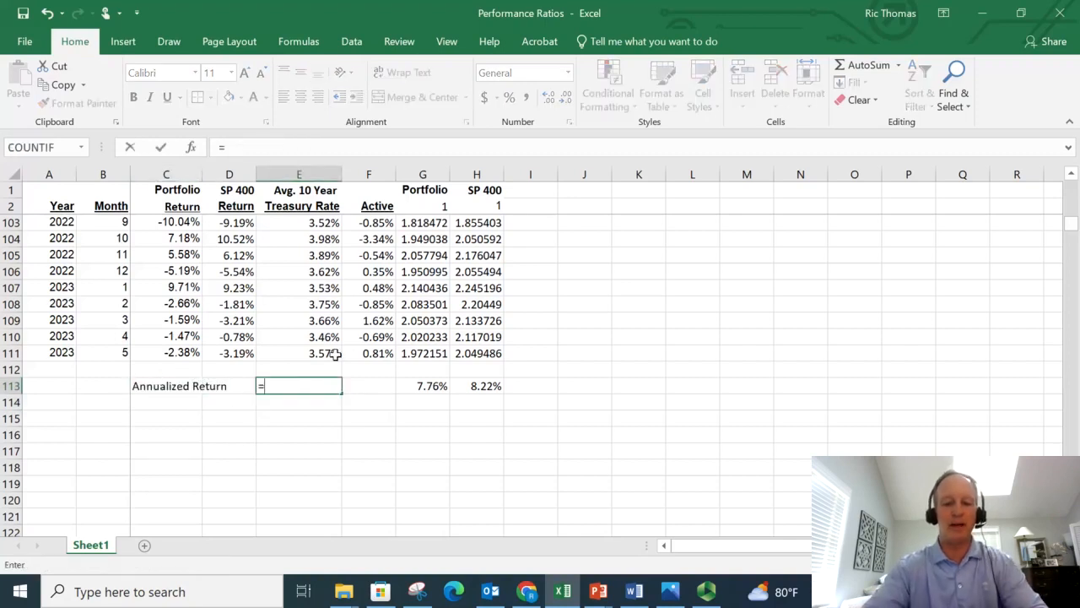
pyautogui.write('aver')
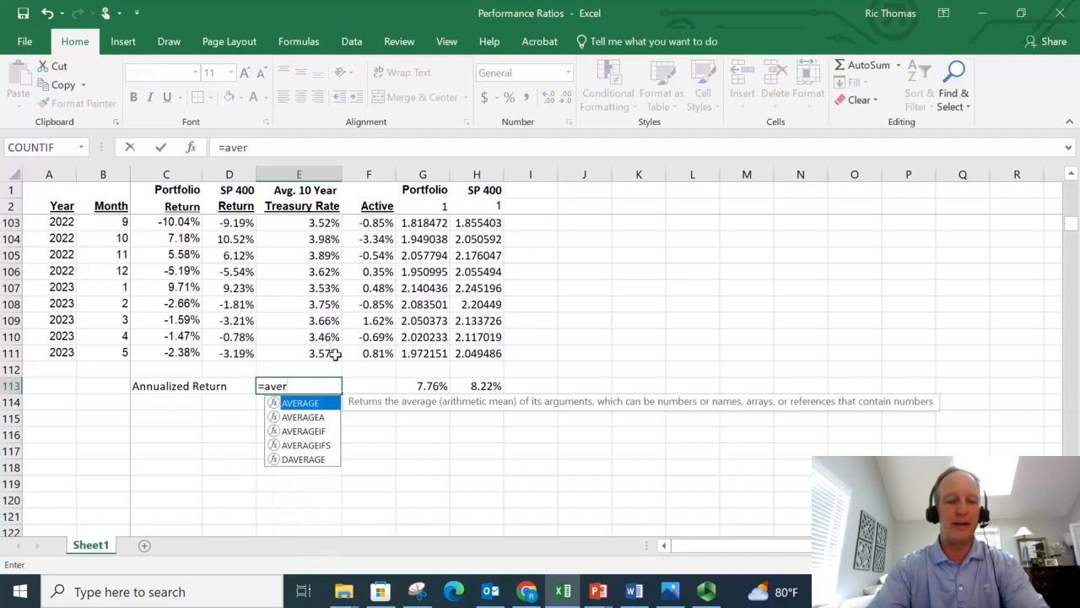
pyautogui.write('age')
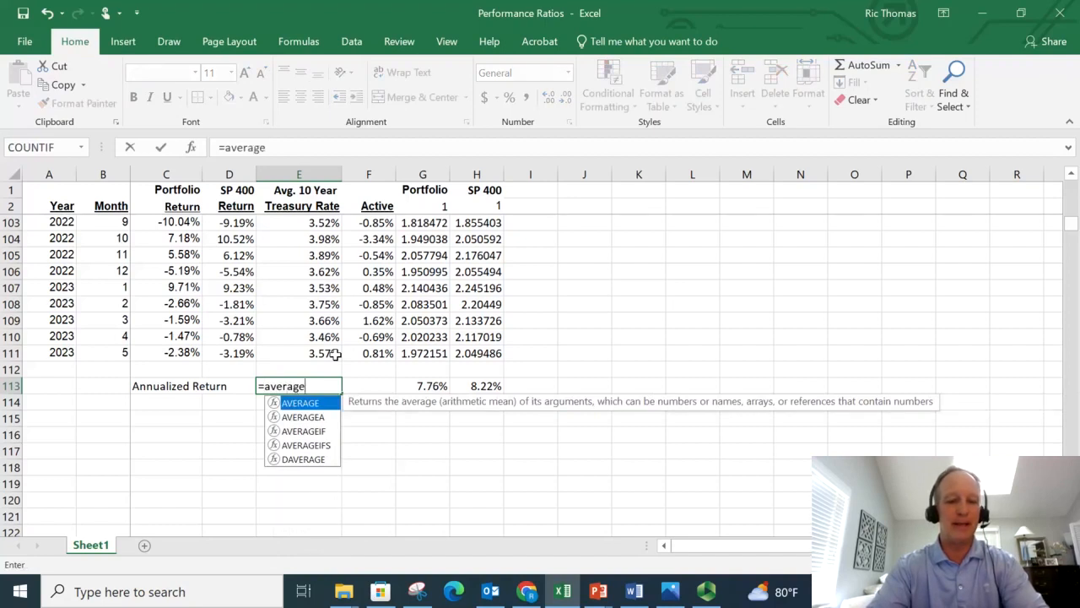
pyautogui.write('(')
pyautogui.press('Up')
pyautogui.press('Up')
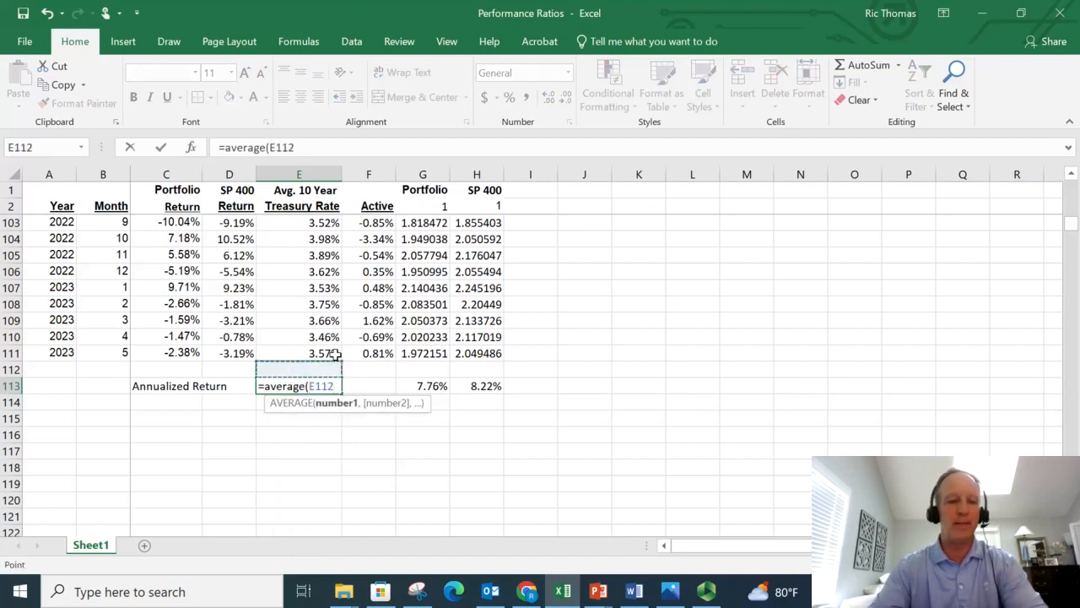
pyautogui.hotkey('ctrl', 'shift', 'Up')
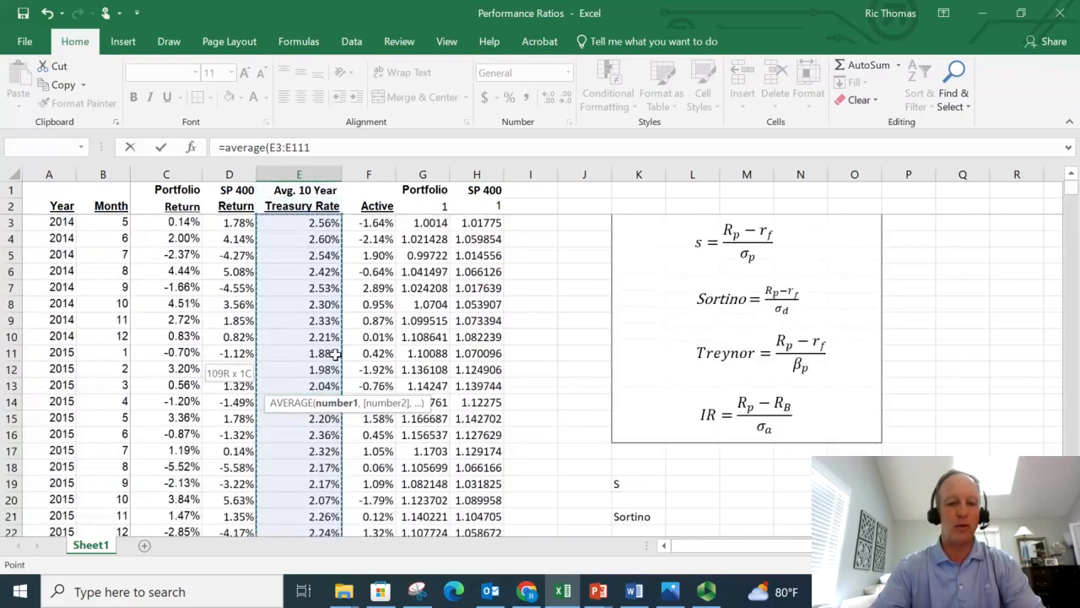
pyautogui.write(')')
pyautogui.press('Return')
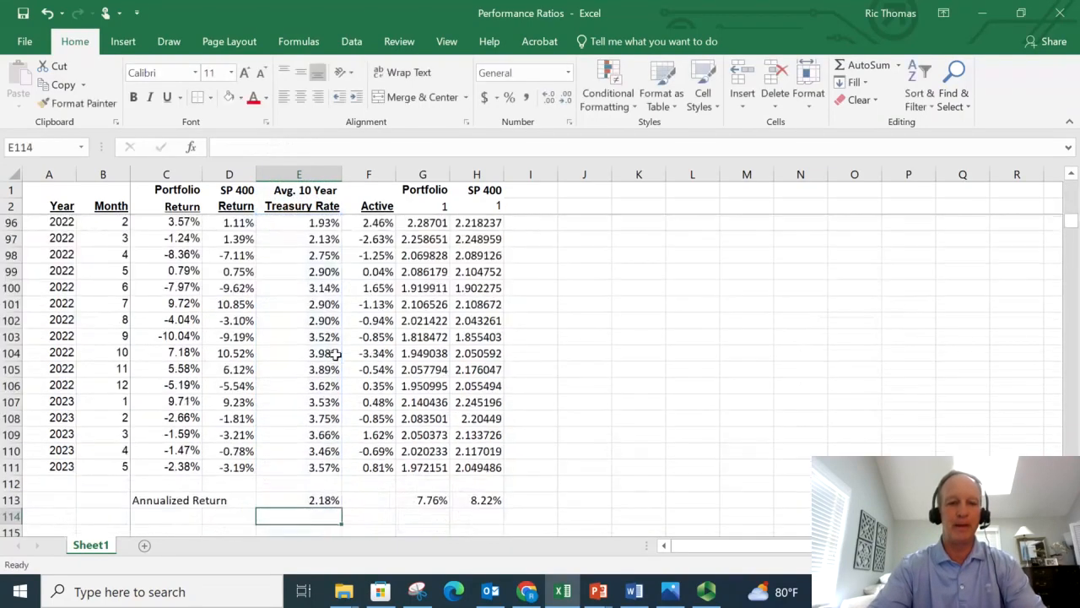
pyautogui.press('Up')
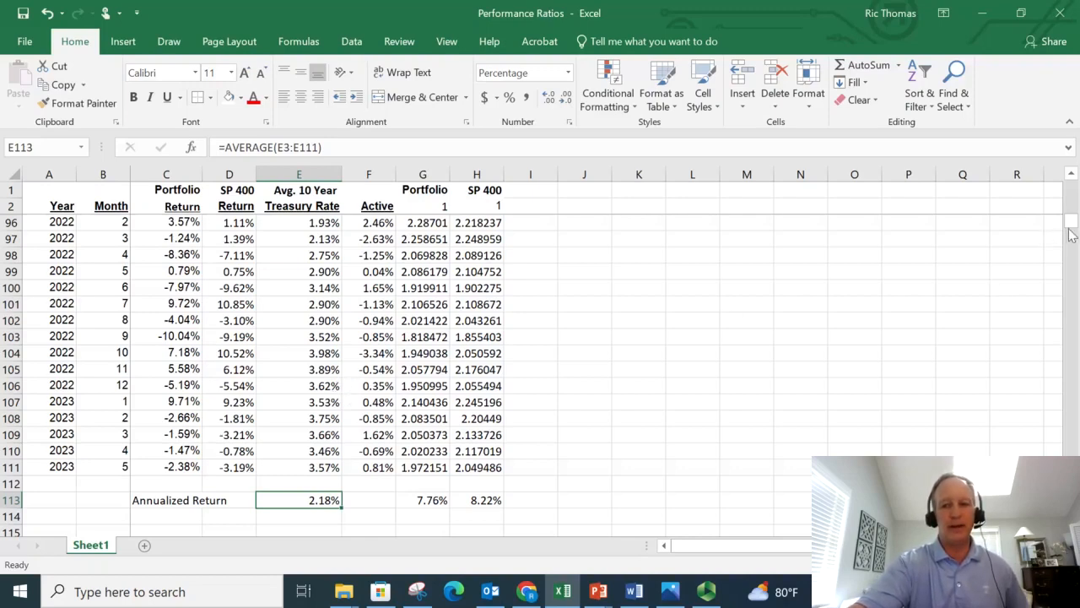
# Step: Add the label stdev in cell B115 below the Annualized Return row
pyautogui.moveTo(1070, 234); pyautogui.dragTo(1070, 186)
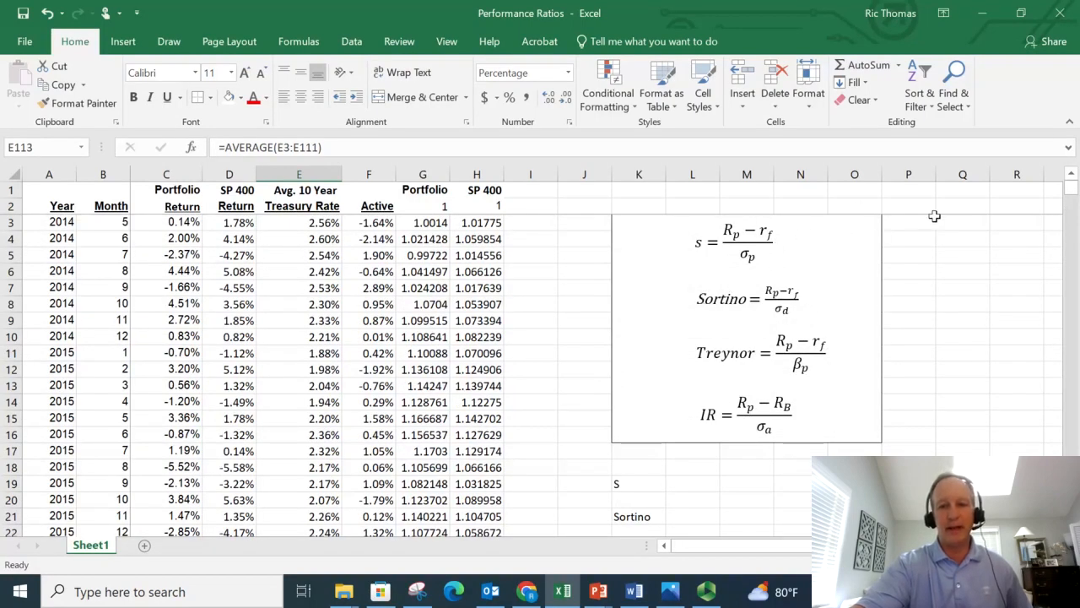
pyautogui.moveTo(1071, 191); pyautogui.dragTo(1039, 229)
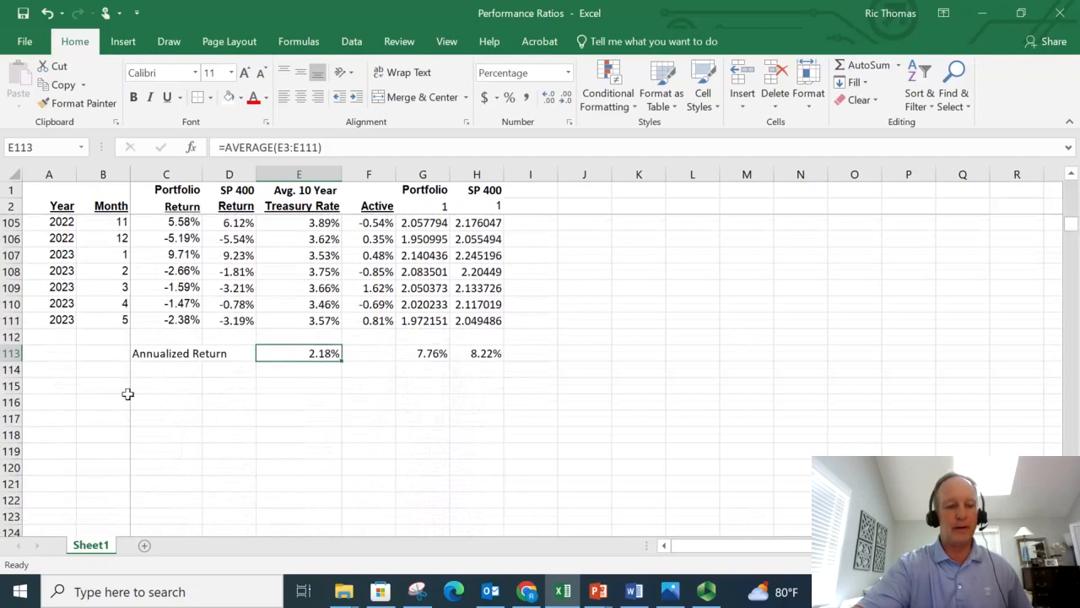
pyautogui.click(112, 385)
pyautogui.write('st')
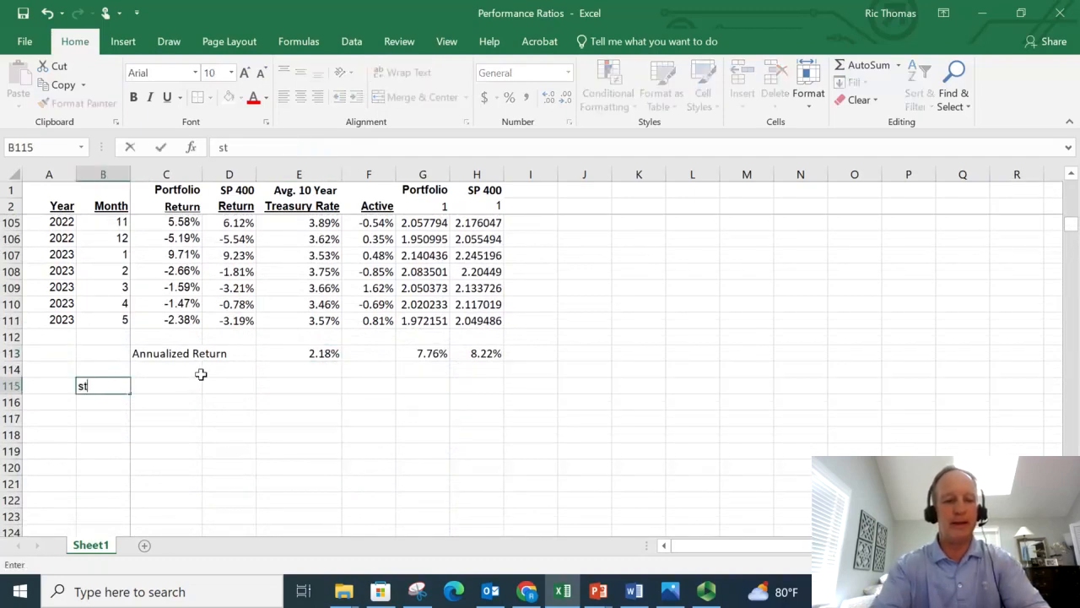
pyautogui.write('eev')
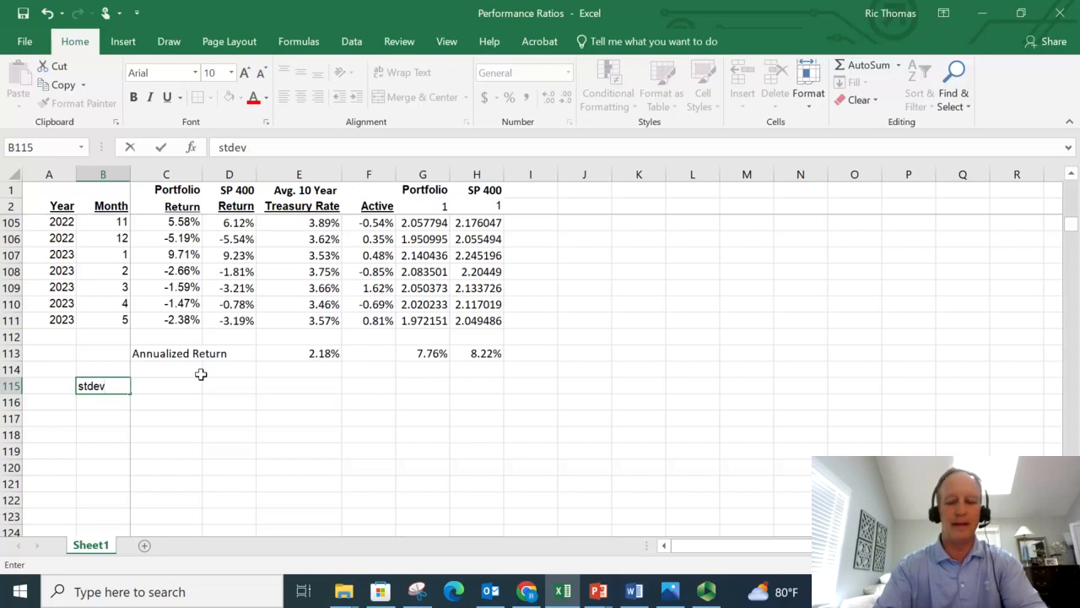
pyautogui.press('Tab')
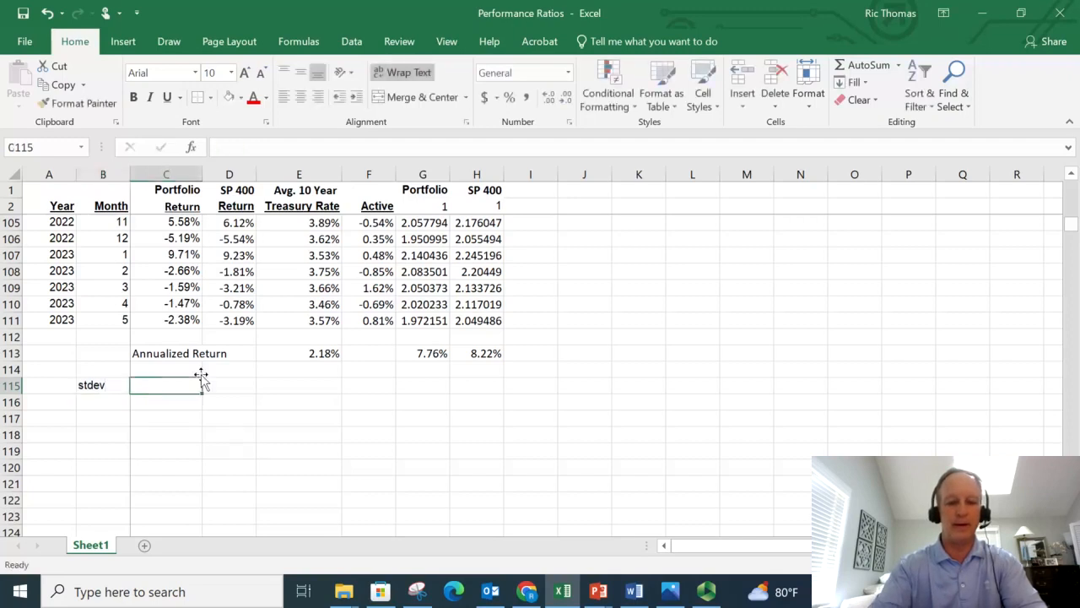
# Step: Enter the standard deviation formula =STDEV(C3:C111) for the monthly portfolio returns in cell C115
pyautogui.write('=')
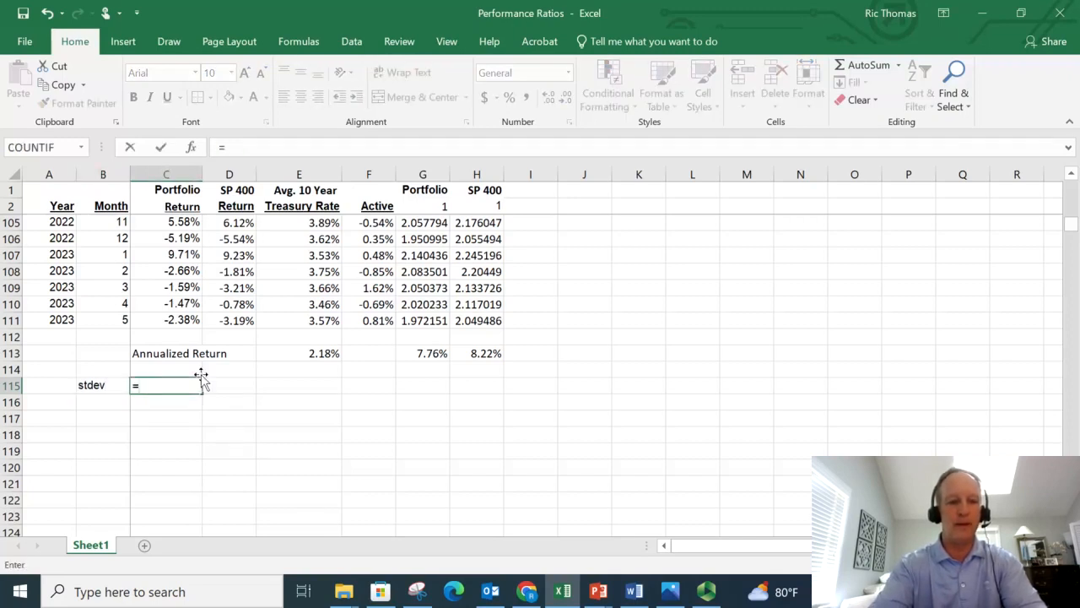
pyautogui.write('std')
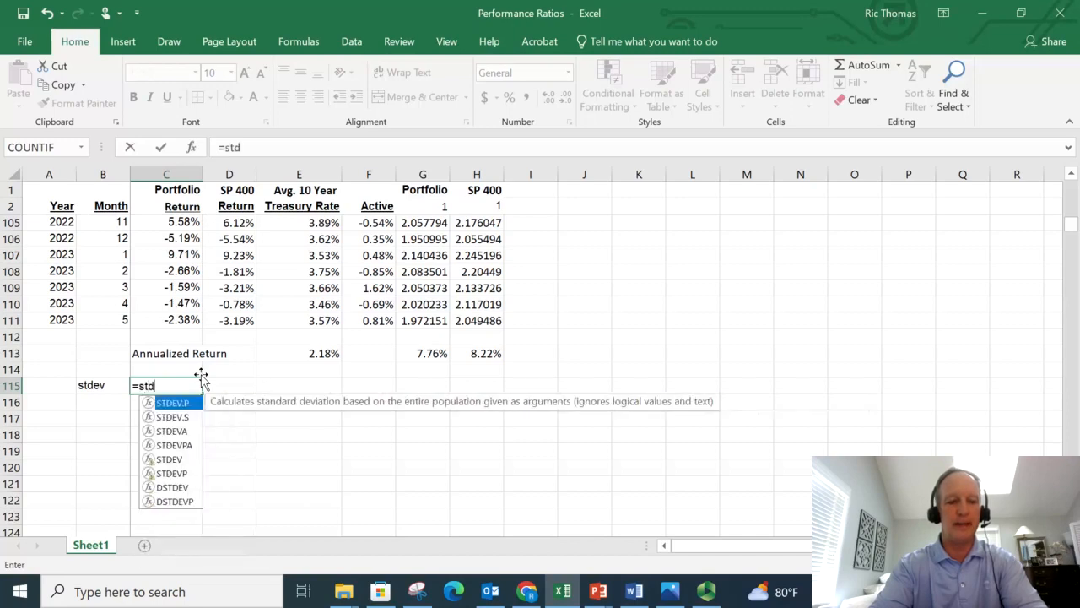
pyautogui.write('ev')
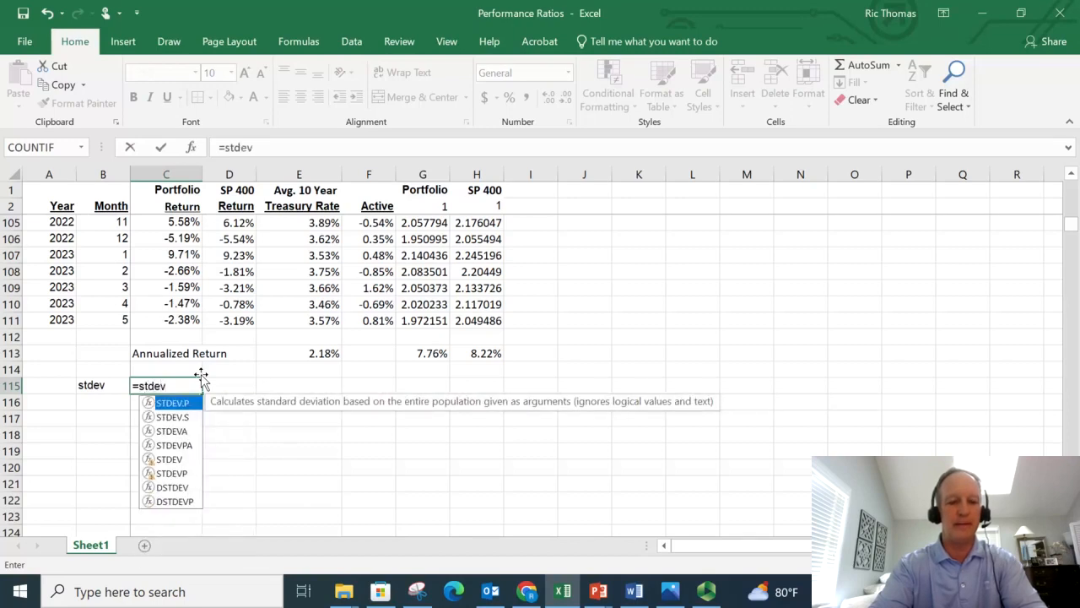
pyautogui.write('(')
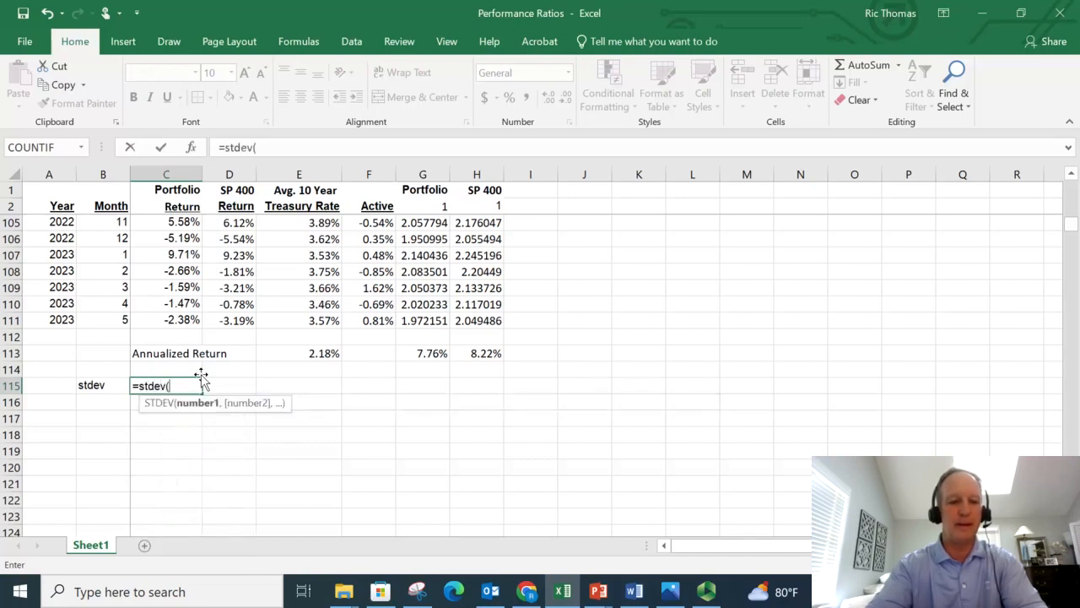
pyautogui.click(184, 320)
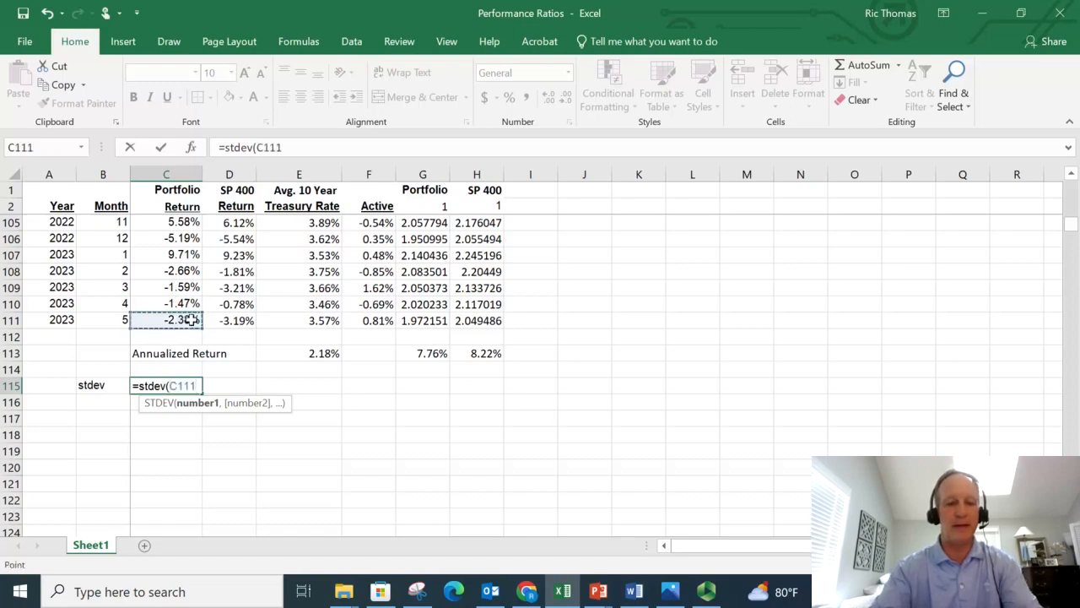
pyautogui.hotkey('ctrl', 'shift', 'Up')
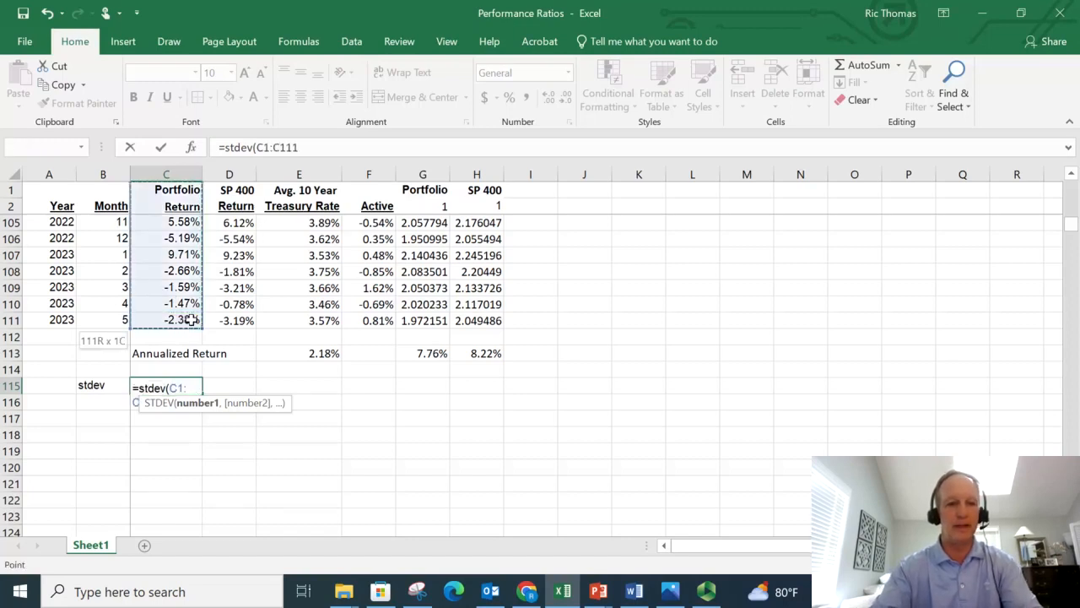
pyautogui.hotkey('shift', 'Down')
pyautogui.hotkey('shift', 'Down')
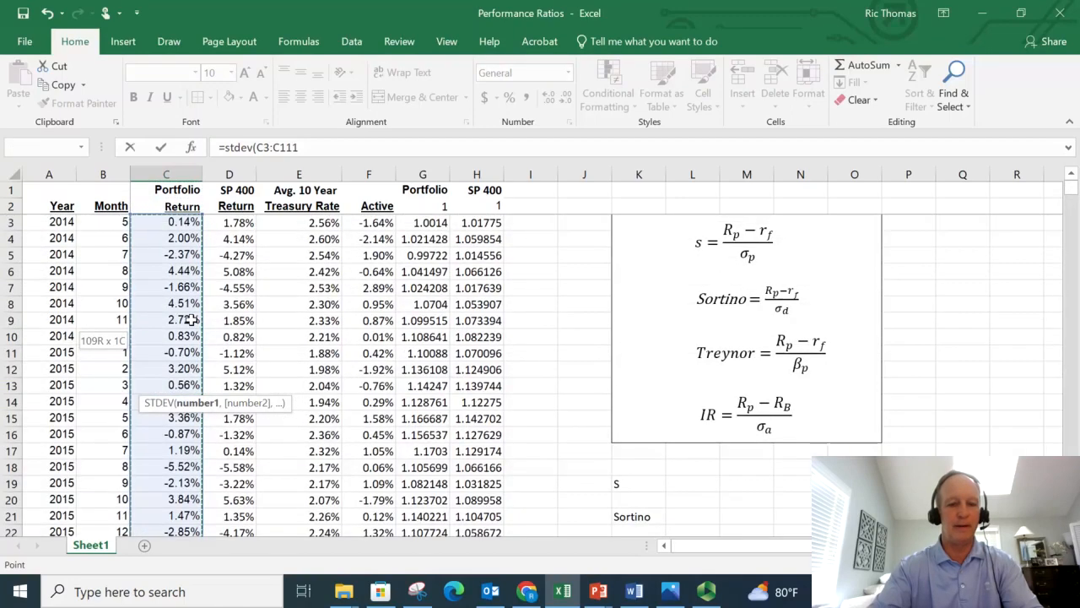
pyautogui.write(')')
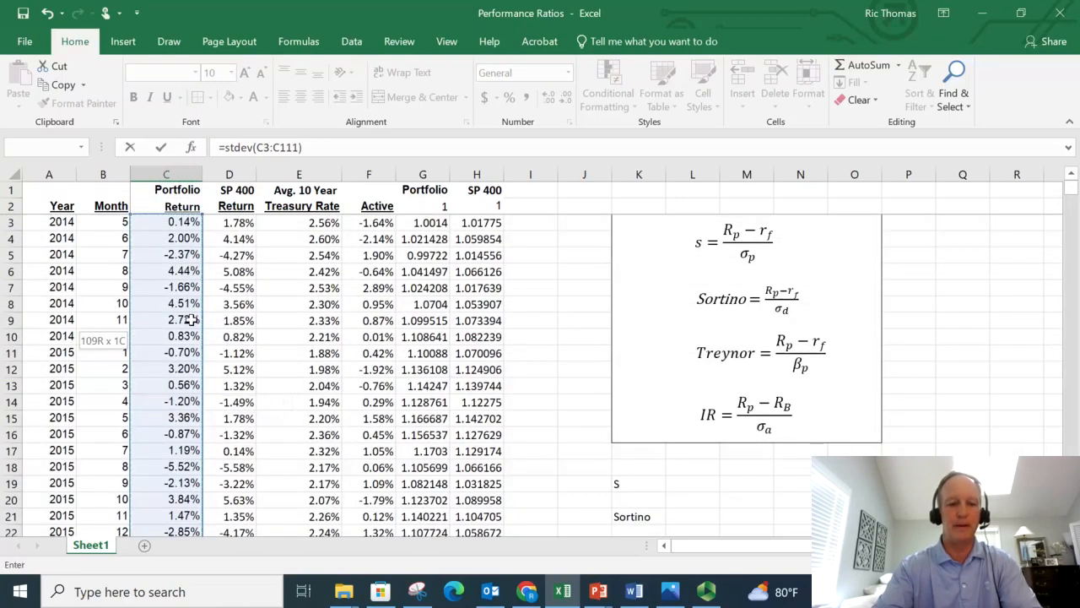
pyautogui.press('Return')
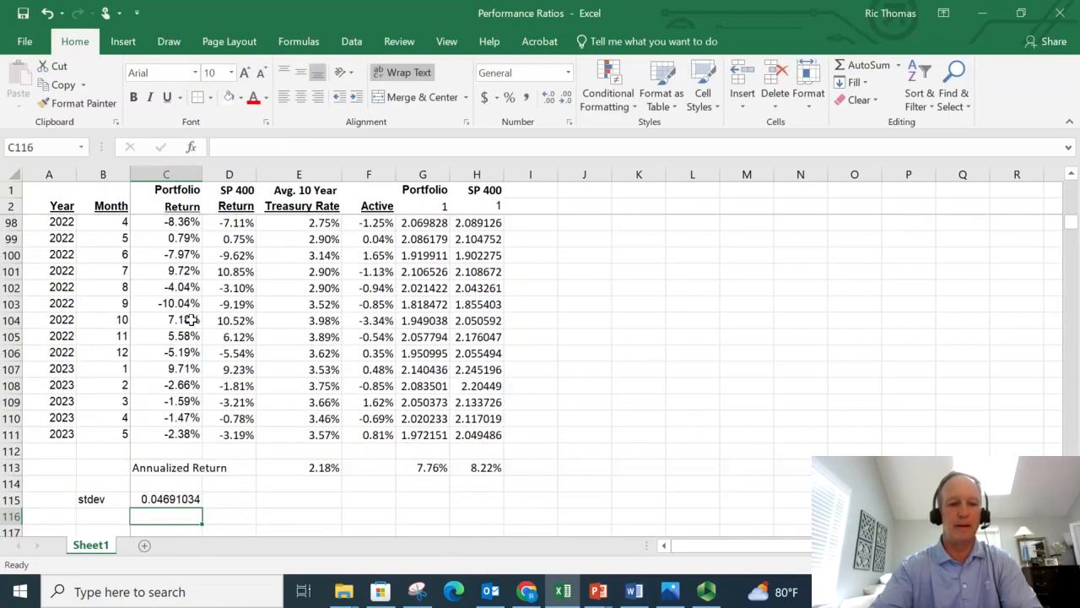
# Step: Annualize the portfolio's standard deviation in C115 by extending the formula to =STDEV(C3:C111)*SQRT(12)
pyautogui.click(177, 498)
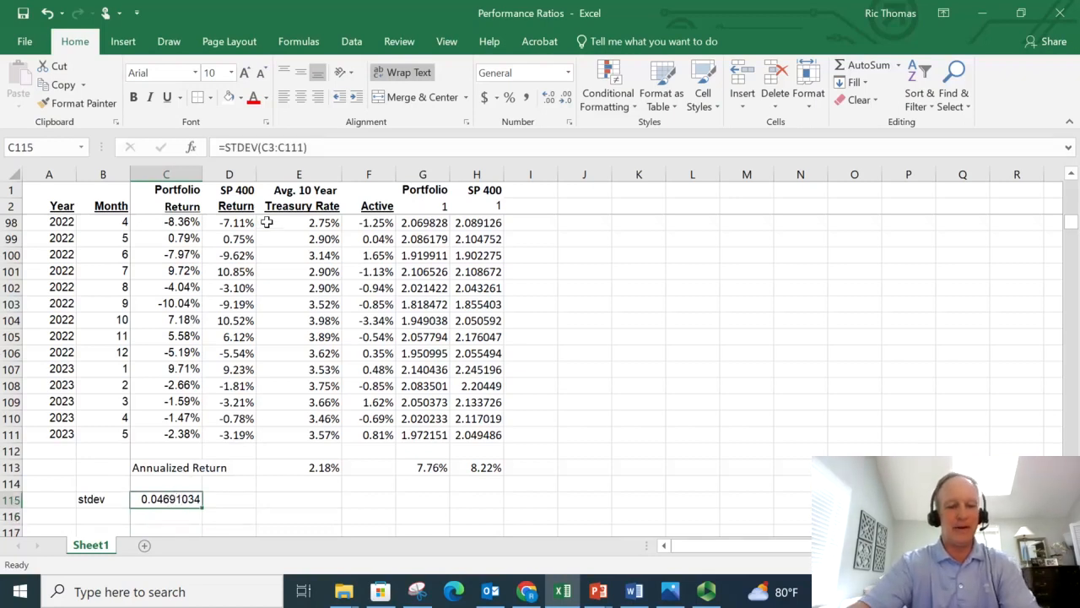
pyautogui.click(333, 147)
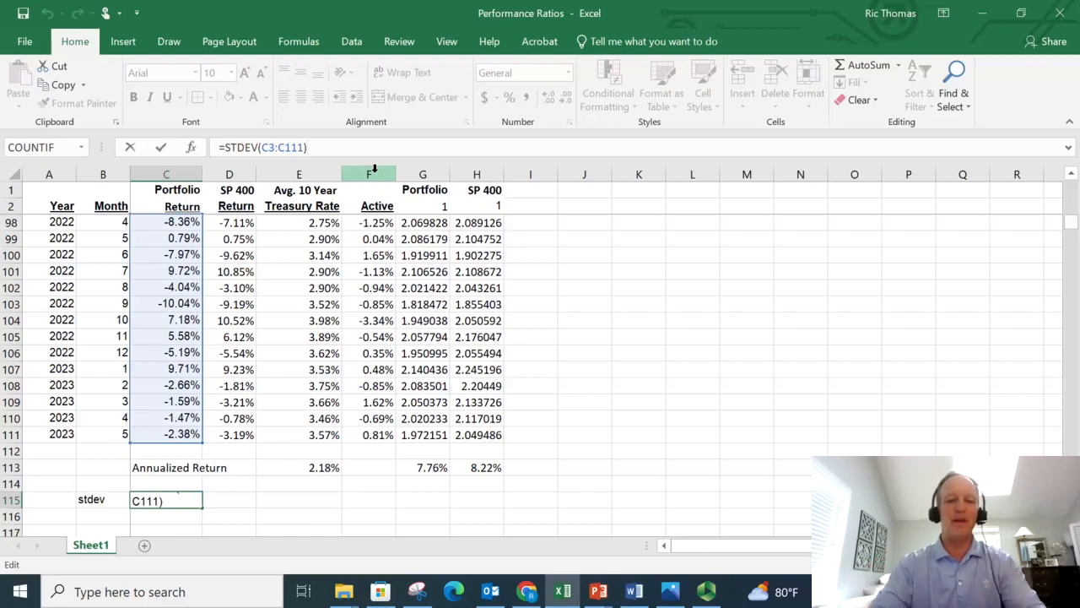
pyautogui.write('*')
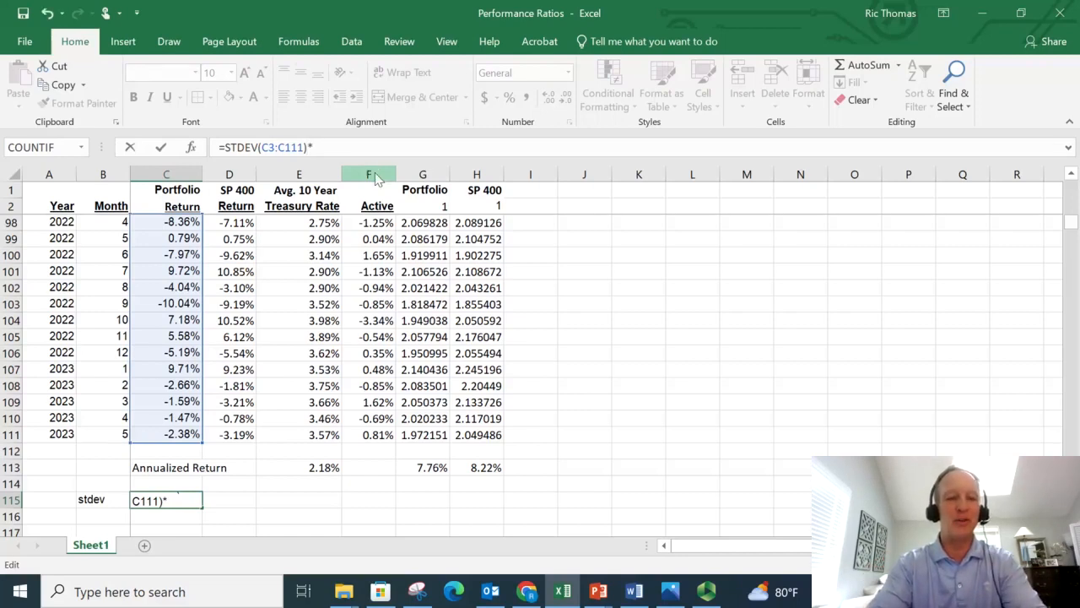
pyautogui.write('sqrt(12')
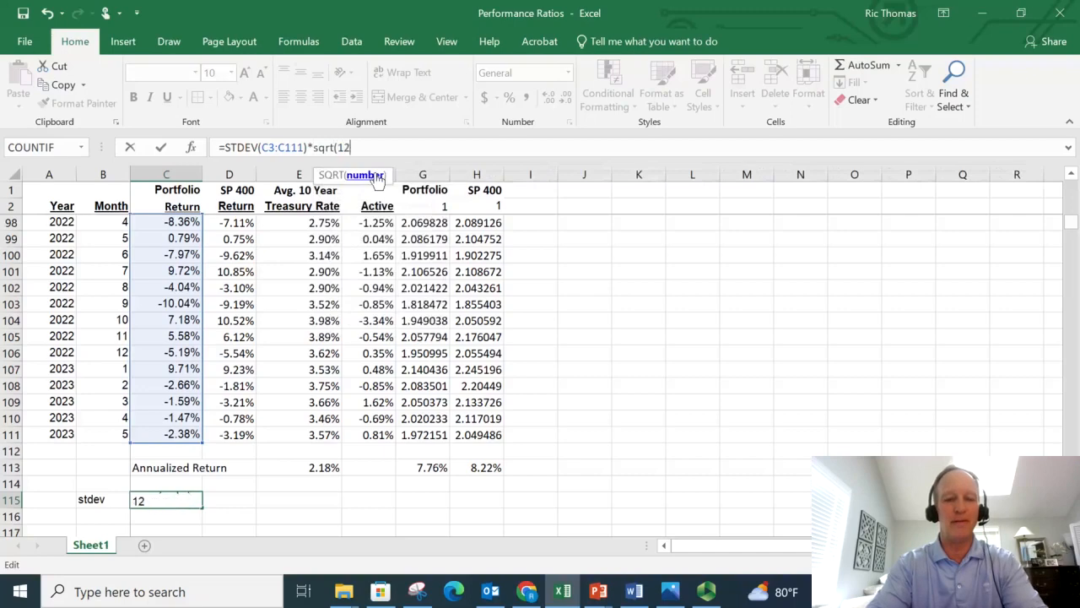
pyautogui.press('Return')
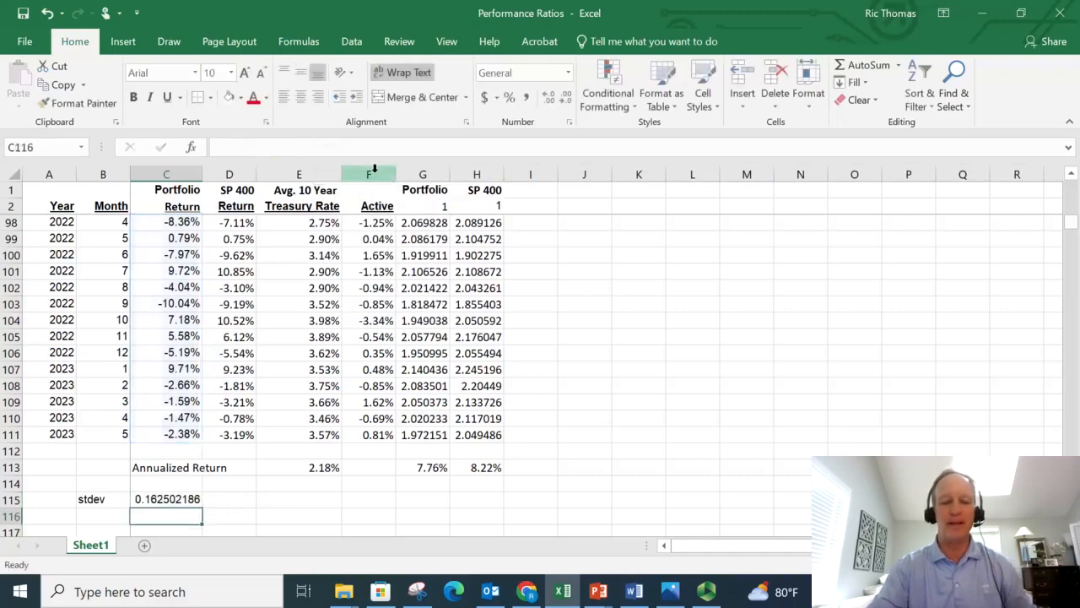
# Step: Reduce the standard deviation in C115 to four decimals and copy its formula across to D115 for the SP 400
pyautogui.press('Up')
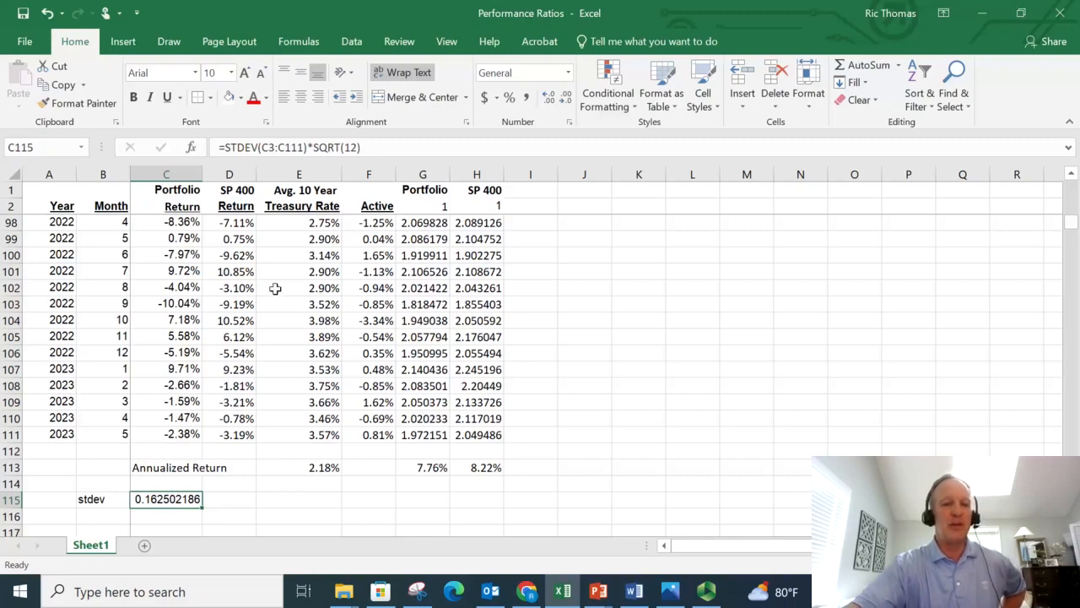
pyautogui.click(567, 97)
pyautogui.click(567, 97)
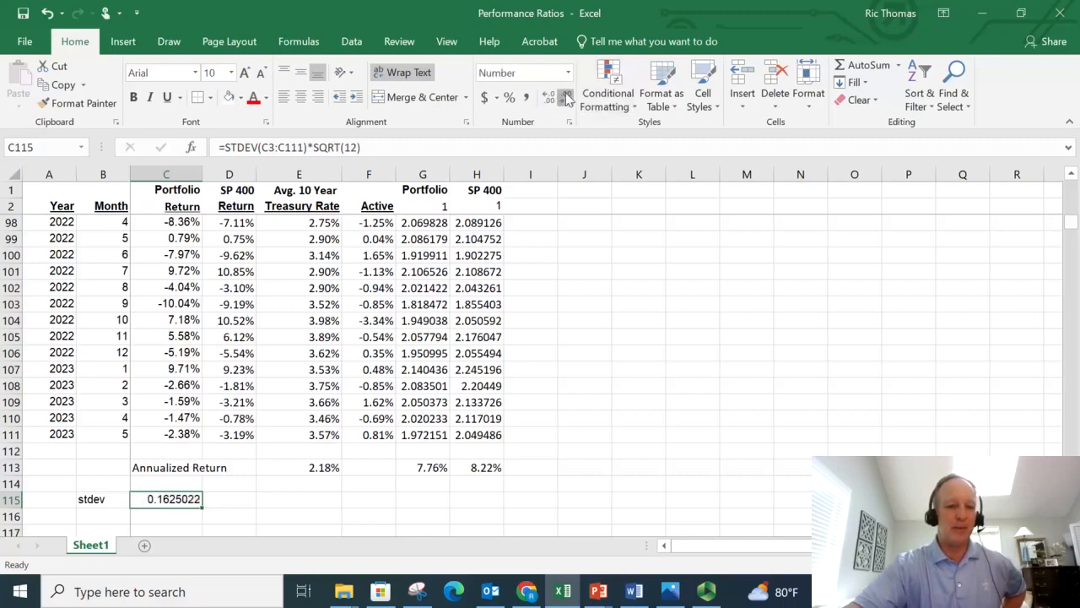
pyautogui.click(567, 97)
pyautogui.click(567, 97)
pyautogui.click(567, 97)
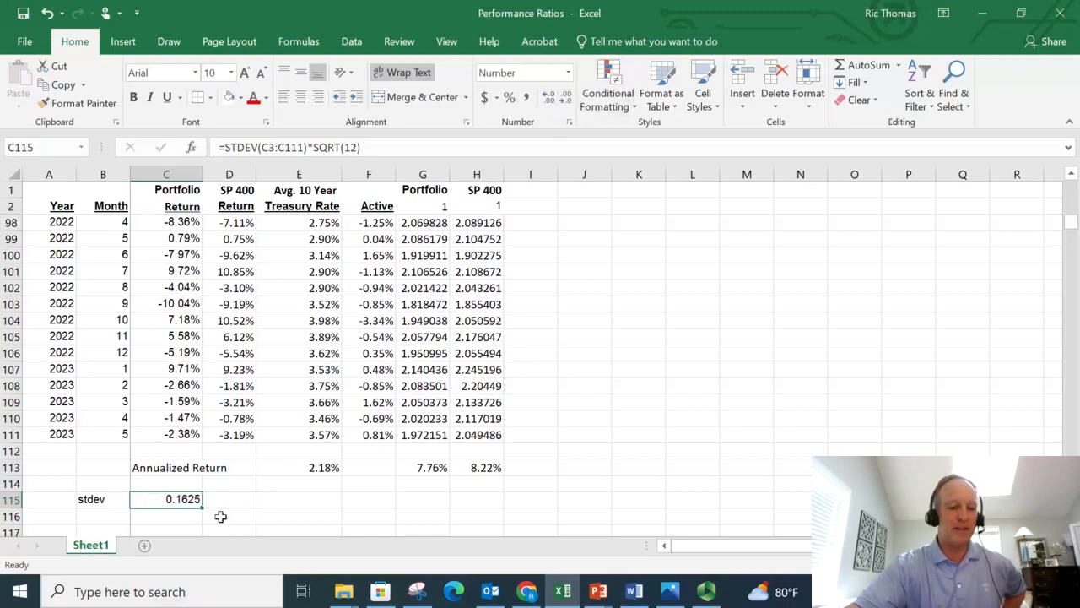
pyautogui.moveTo(206, 510); pyautogui.dragTo(259, 507)
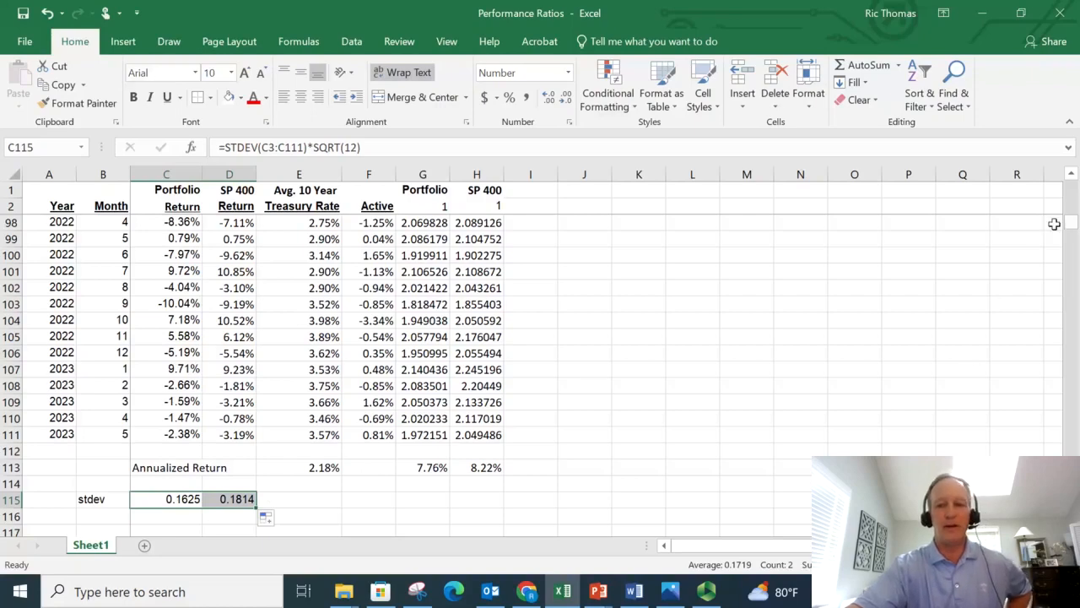
# Step: Insert a blank column E between the SP 400 Return and Avg. 10 Year Treasury Rate columns
pyautogui.moveTo(1070, 222); pyautogui.dragTo(1070, 190)
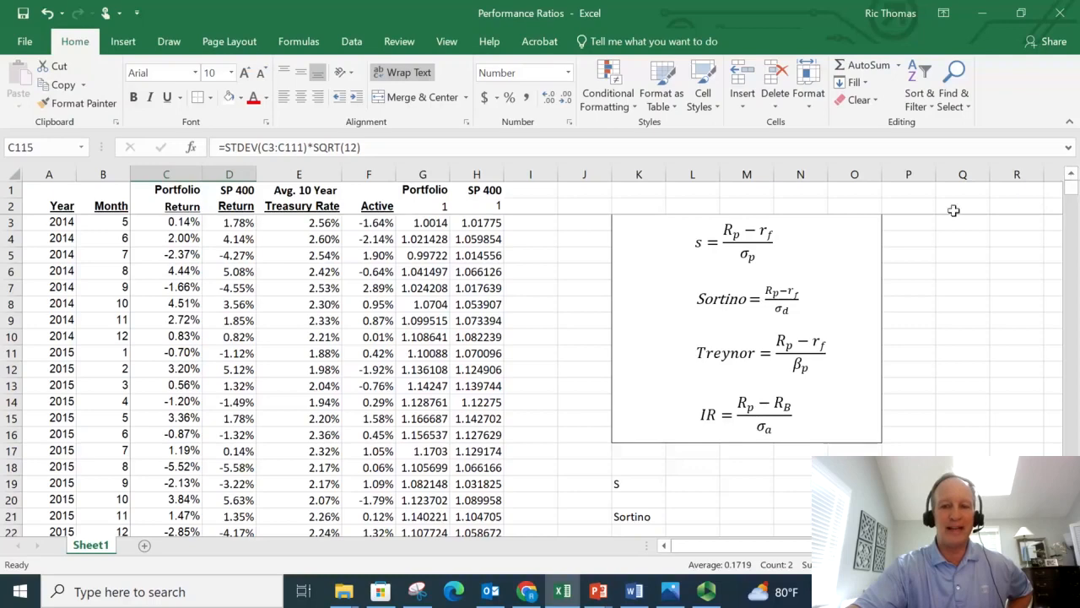
pyautogui.click(300, 173)
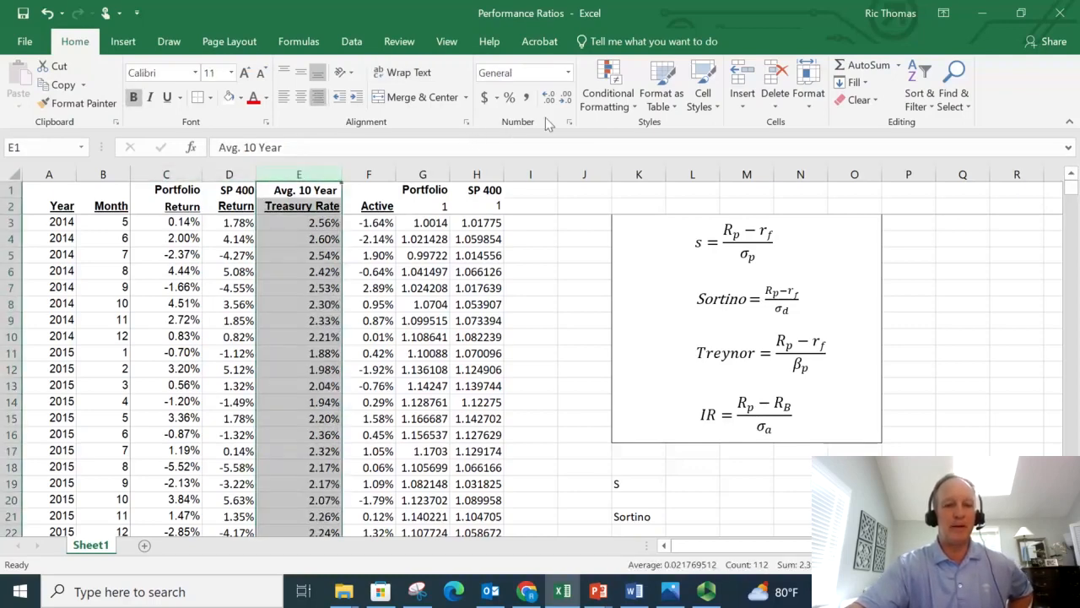
pyautogui.click(743, 74)
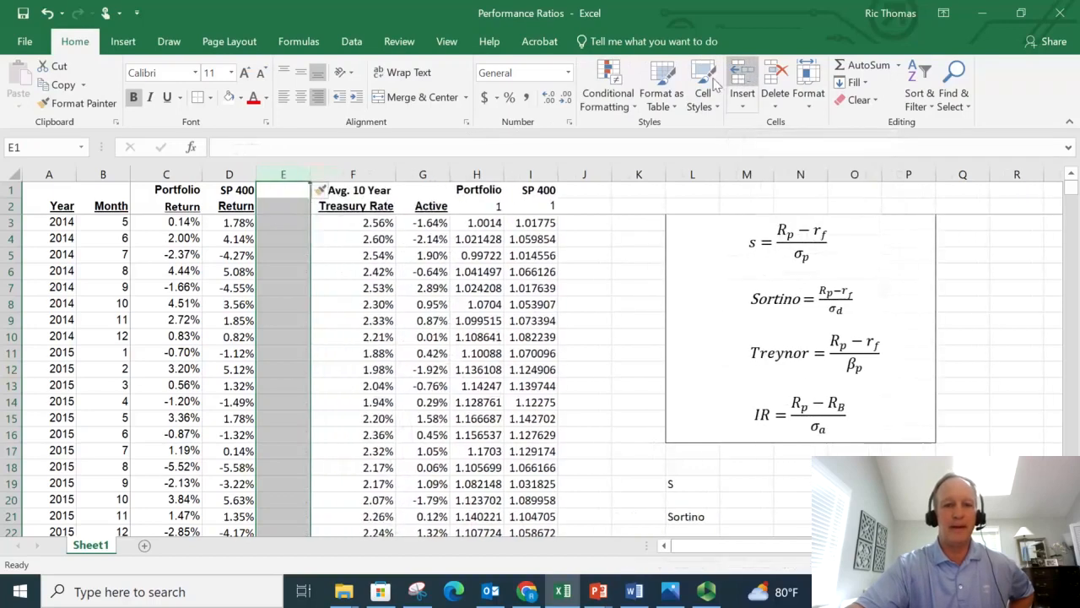
# Step: Enter the formula =IF(C3<0,C3,"") in cell E3 to keep only negative portfolio returns
pyautogui.click(303, 223)
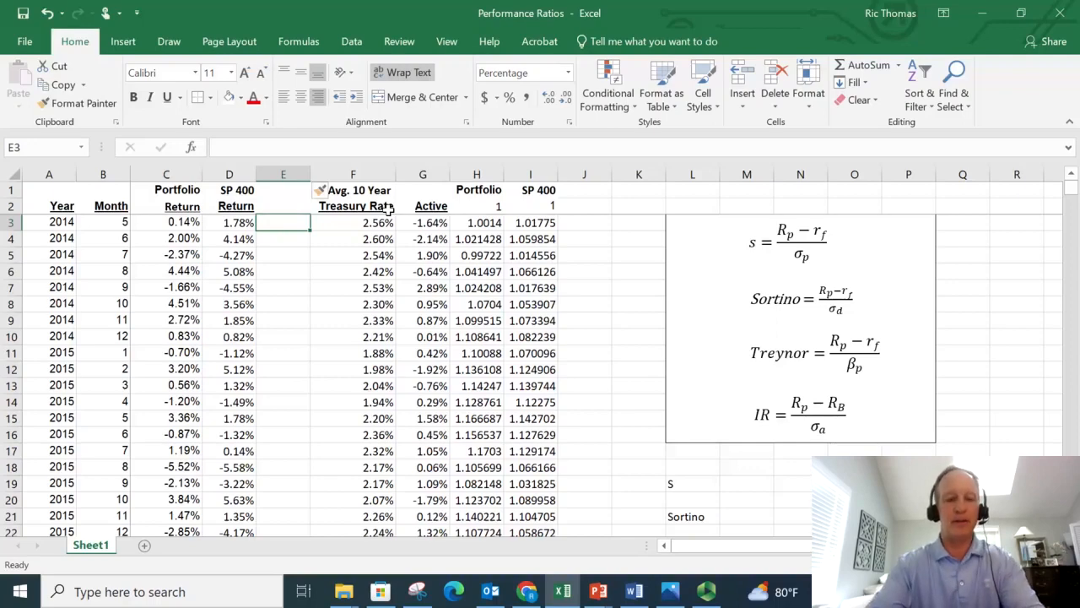
pyautogui.write('=')
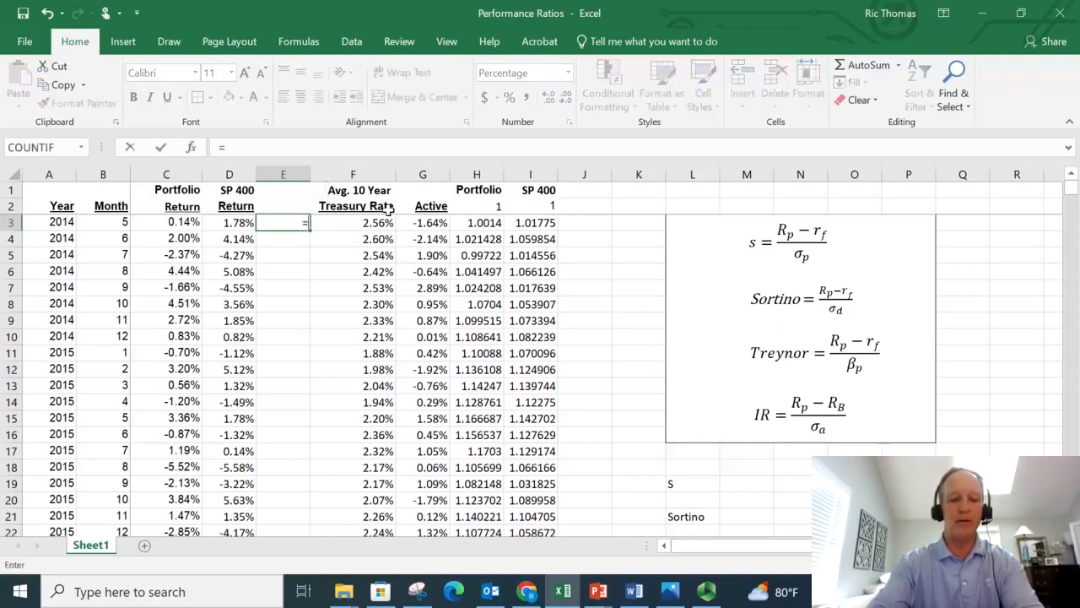
pyautogui.write('if(')
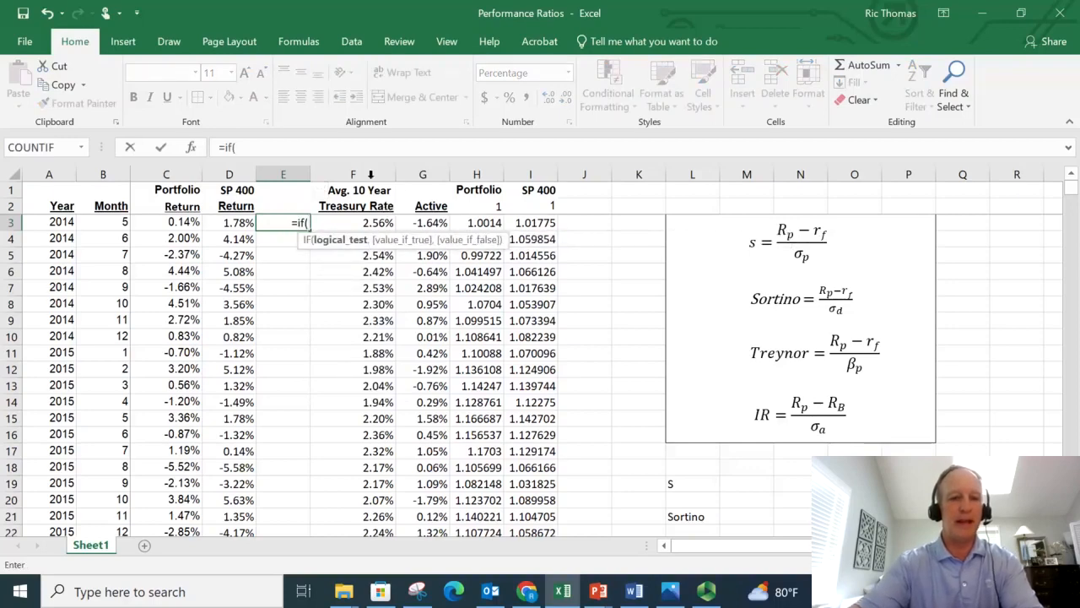
pyautogui.click(174, 219)
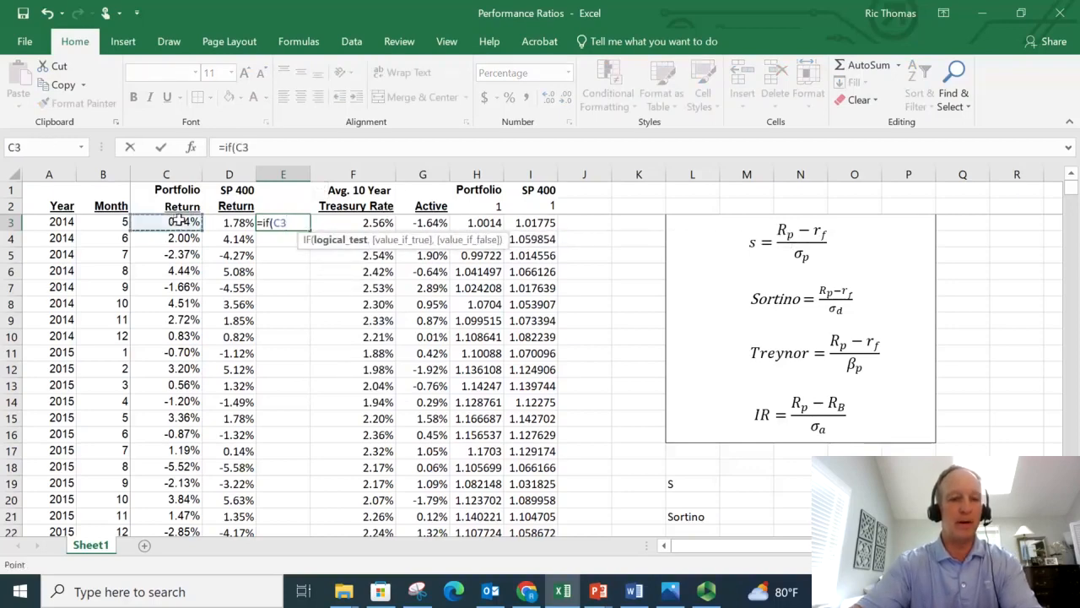
pyautogui.click(296, 146)
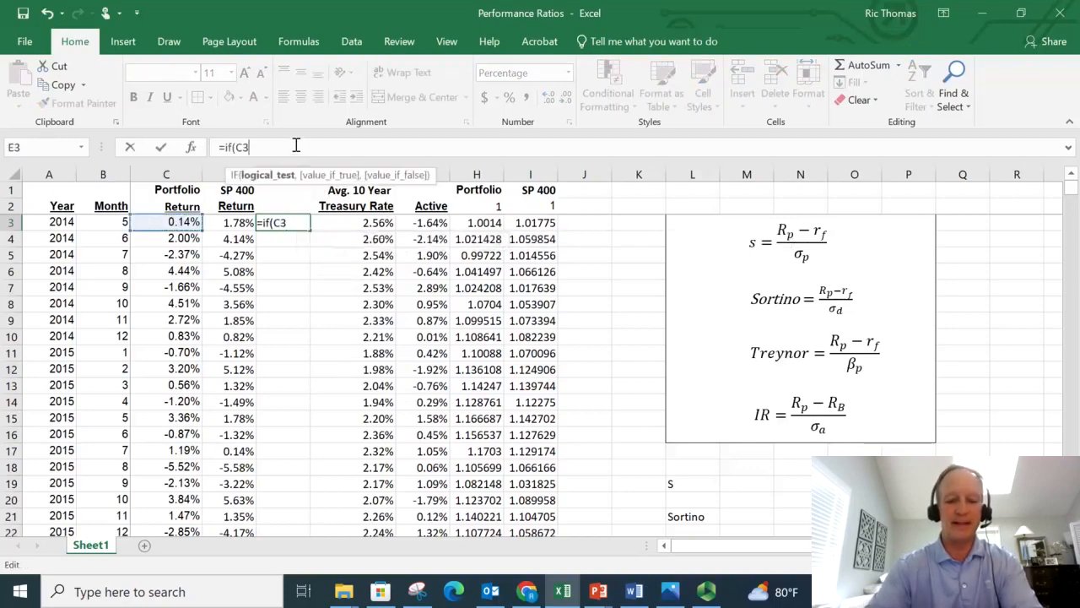
pyautogui.write('<0')
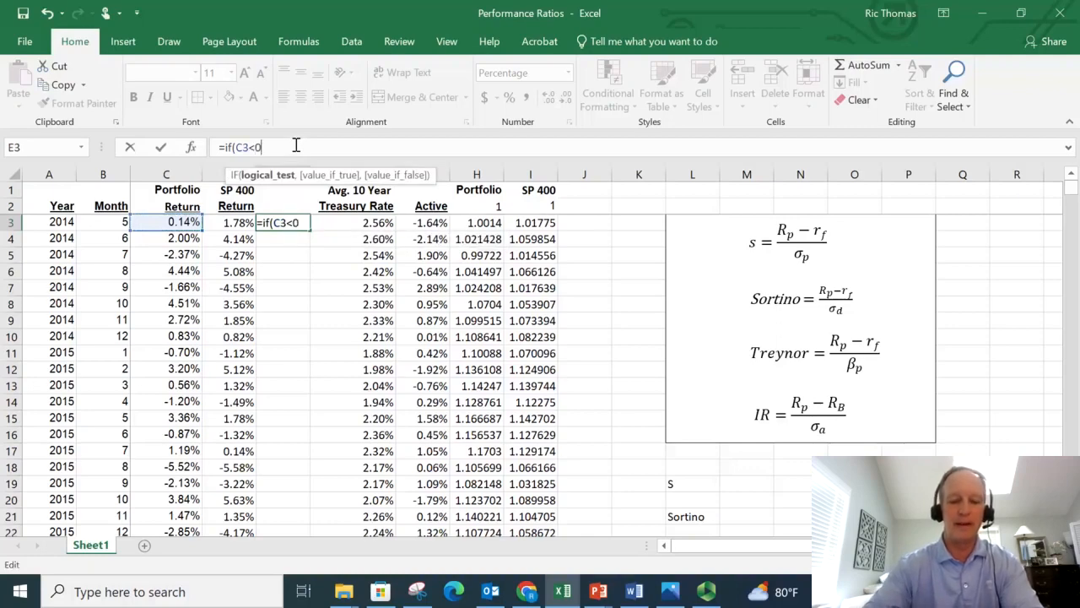
pyautogui.write(',')
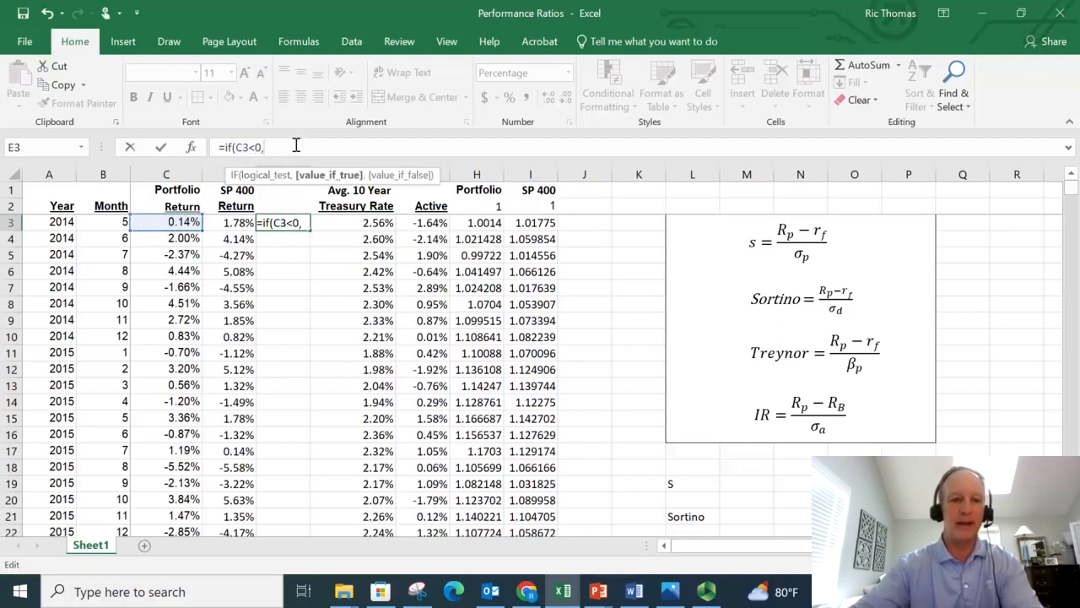
pyautogui.click(184, 223)
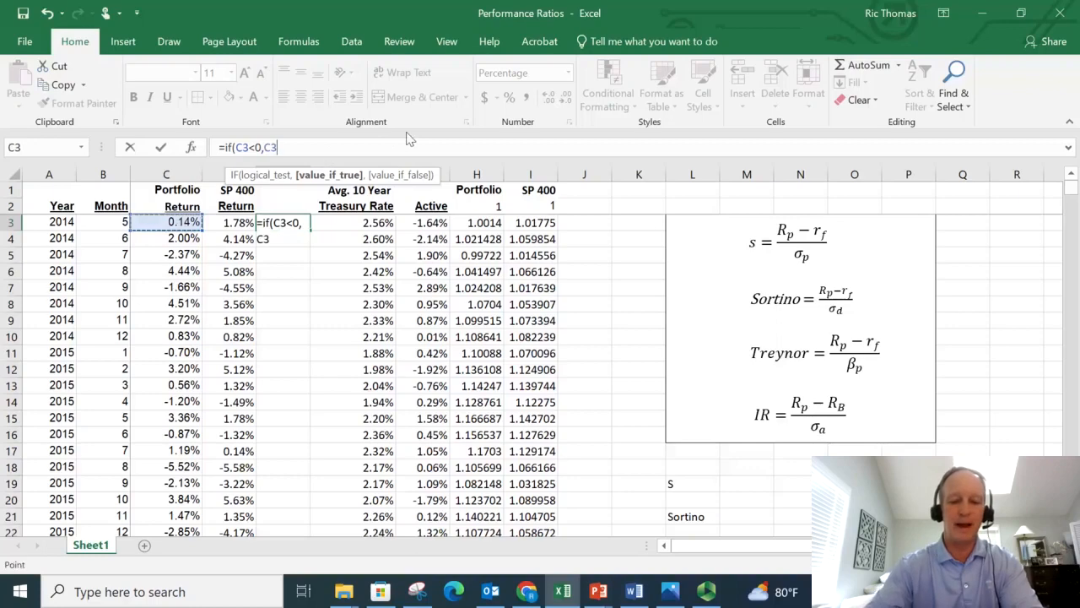
pyautogui.write(',')
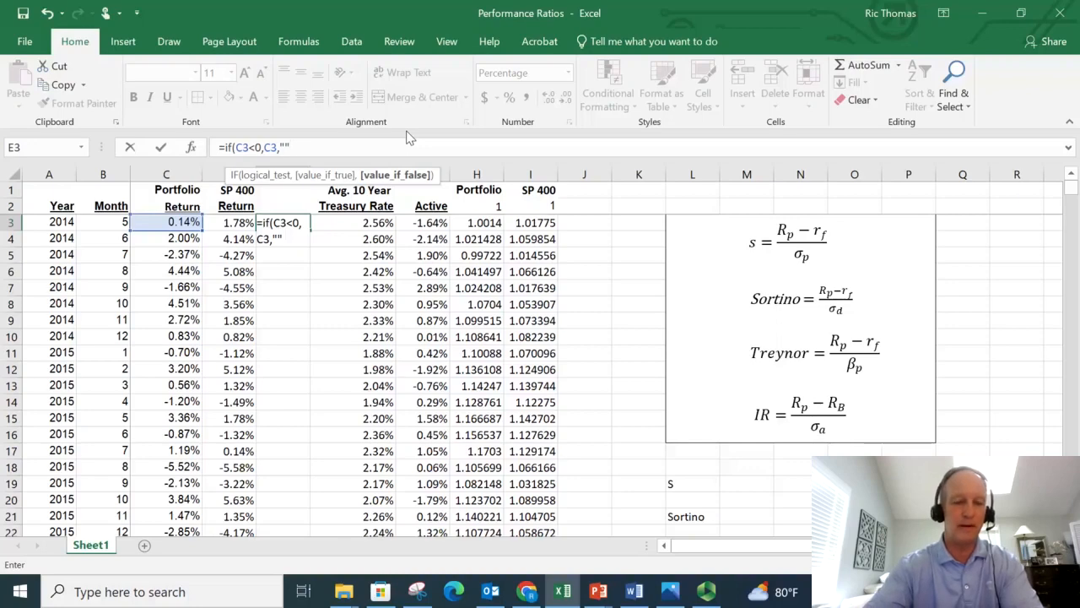
pyautogui.write(')')
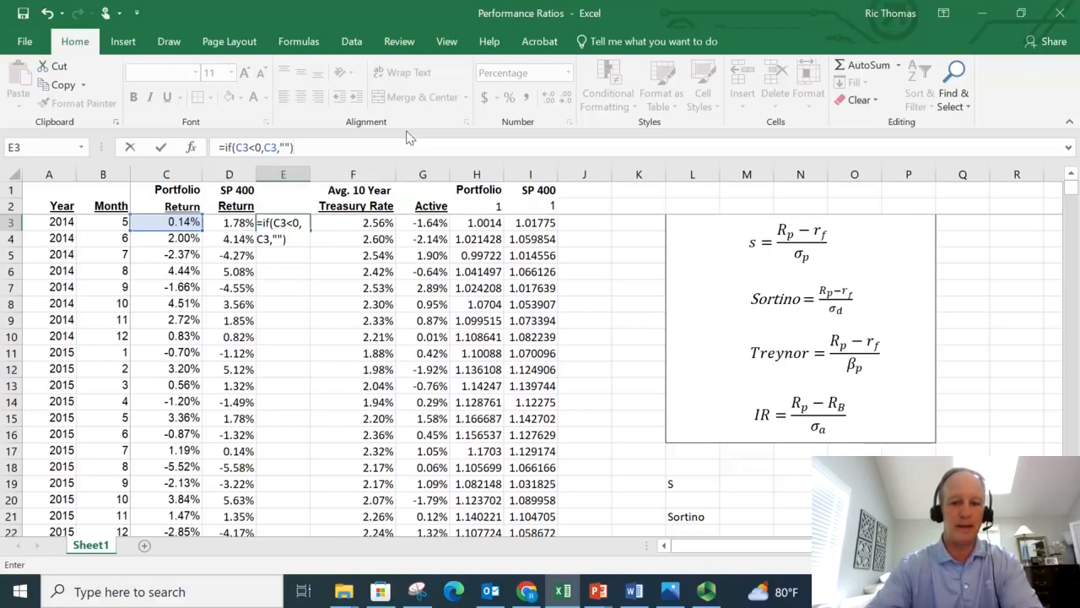
pyautogui.press('Return')
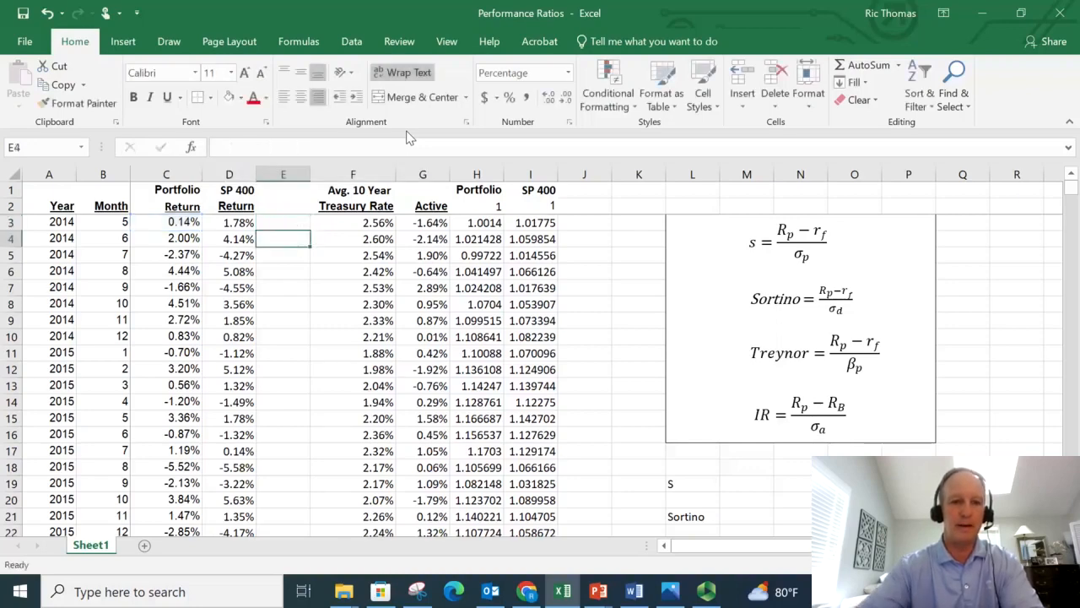
# Step: Fill the negative-return formula from E3 down column E through row 111
pyautogui.click(306, 221)
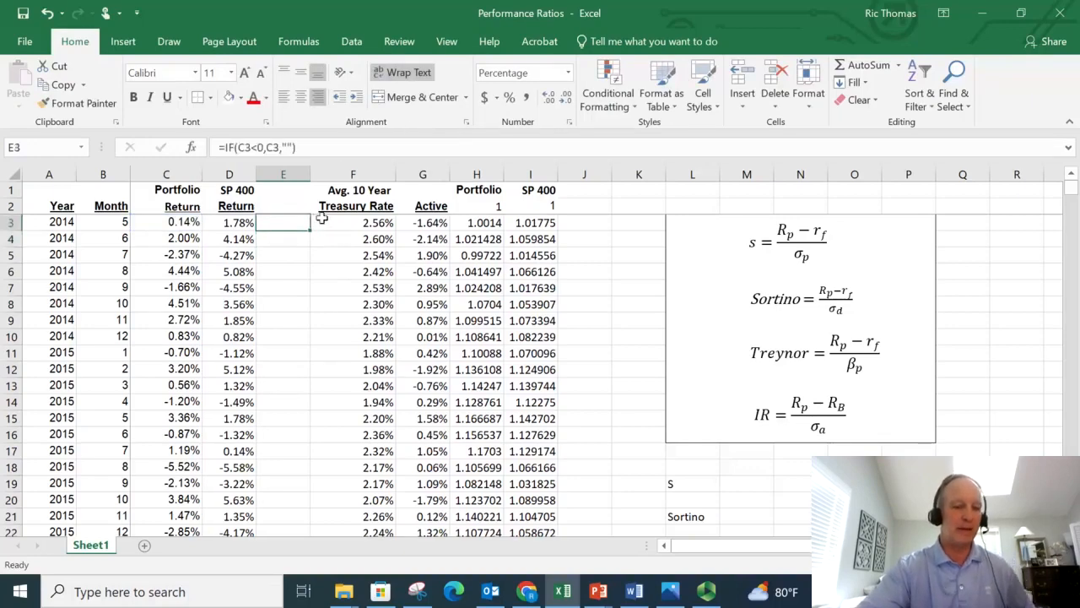
pyautogui.doubleClick(310, 233)
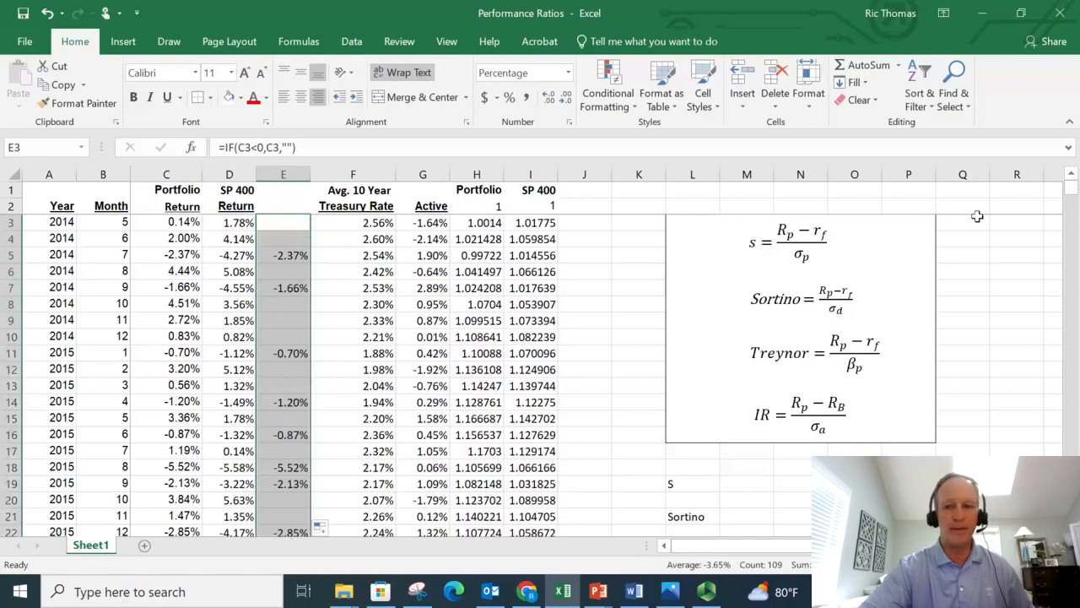
pyautogui.moveTo(1072, 192)
pyautogui.mouseDown()
pyautogui.moveTo(1067, 234)
pyautogui.moveTo(1069, 181)
pyautogui.mouseUp()
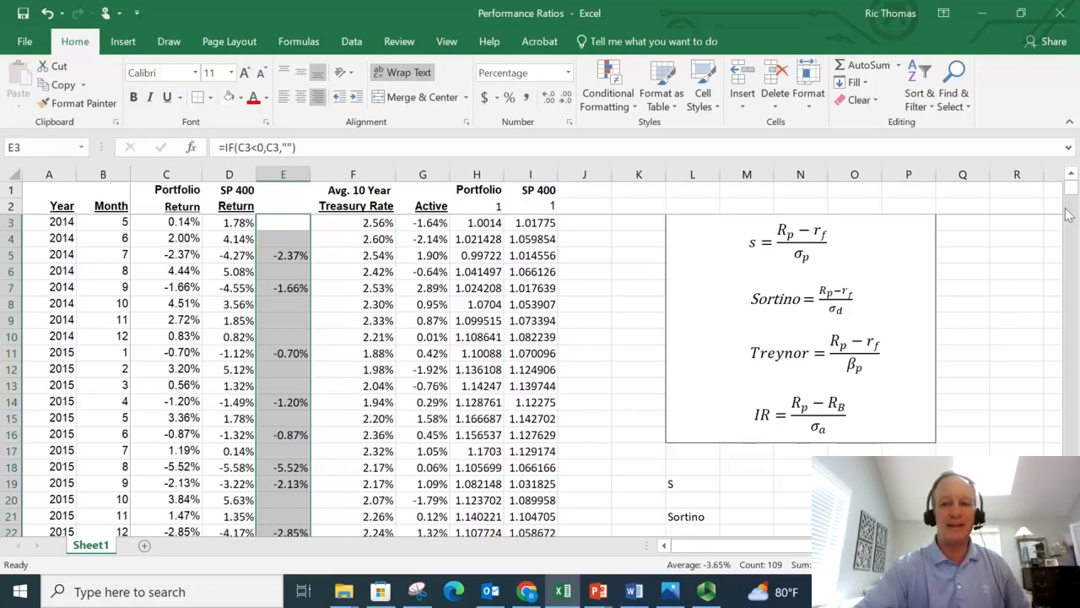
# Step: Copy the annualized standard deviation formula from D115 across to E115 for the negative portfolio returns
pyautogui.moveTo(1070, 192); pyautogui.dragTo(1075, 229)
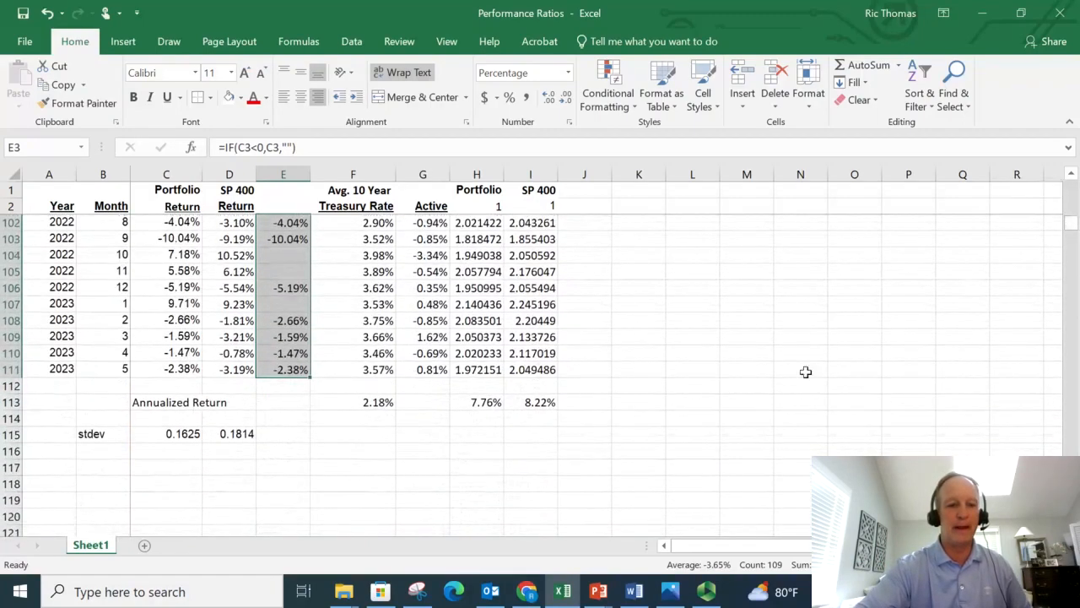
pyautogui.click(241, 432)
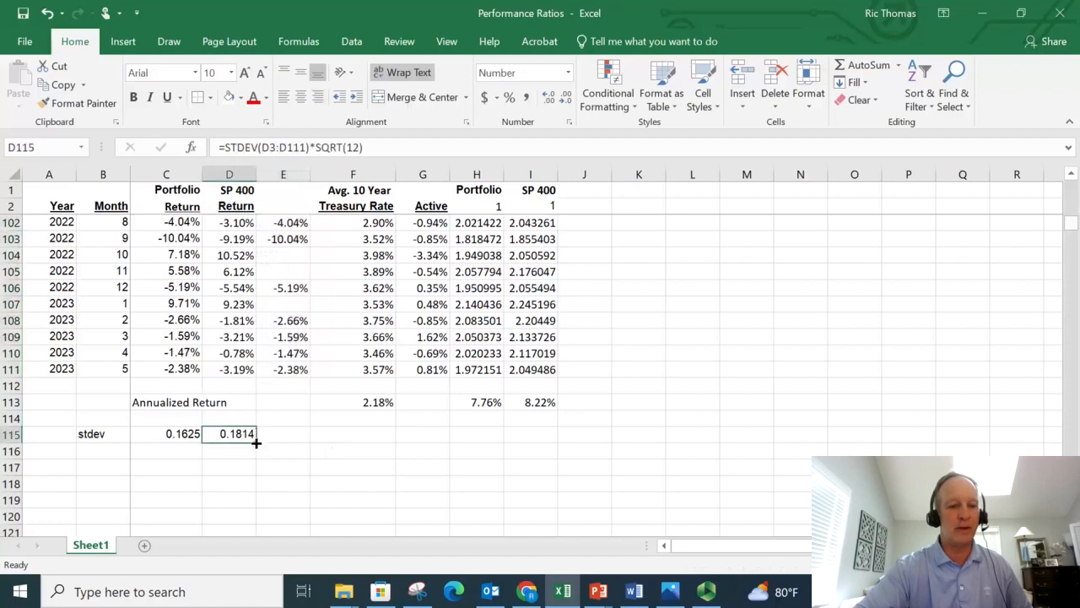
pyautogui.moveTo(255, 441); pyautogui.dragTo(329, 440)
pyautogui.click(287, 432)
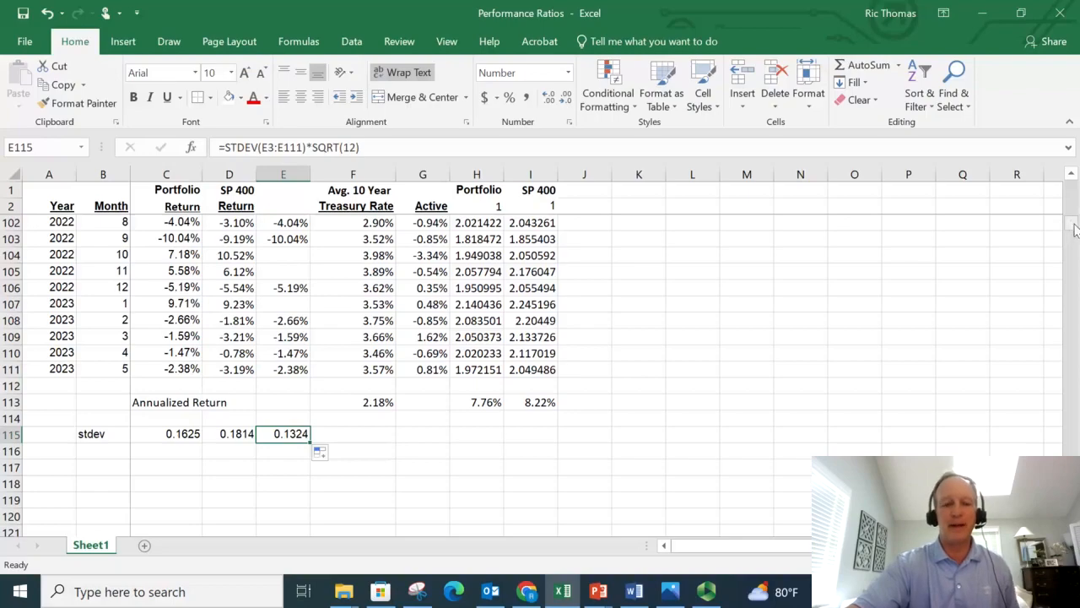
# Step: Insert an empty markers-only scatter chart and move it clear of the data columns, below the ratio formulas
pyautogui.moveTo(1074, 229); pyautogui.dragTo(1074, 189)
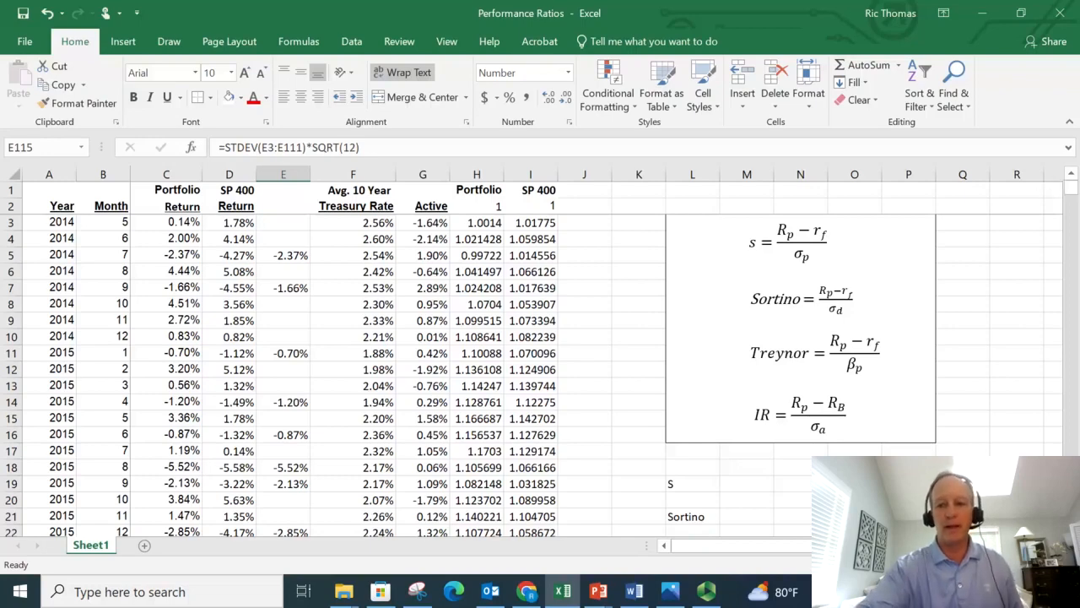
pyautogui.scroll(-5, 681, 377)
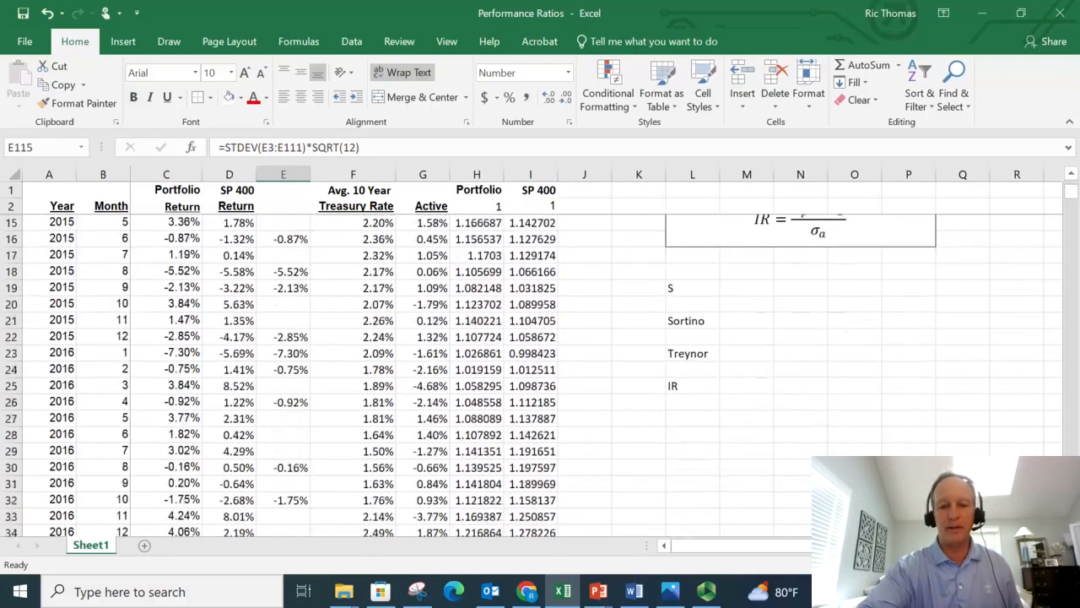
pyautogui.click(645, 373)
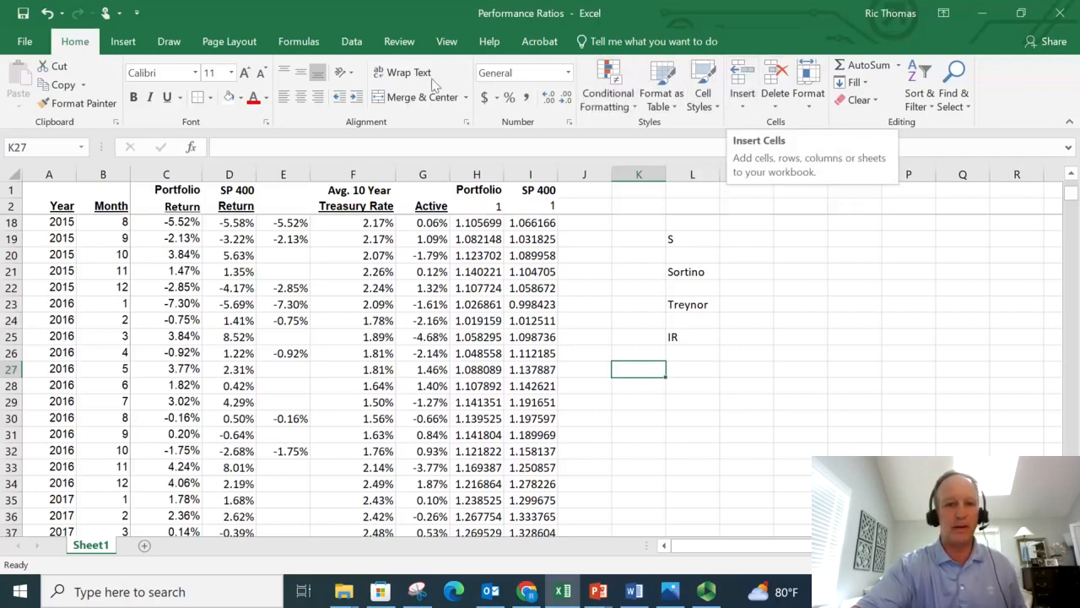
pyautogui.click(123, 41)
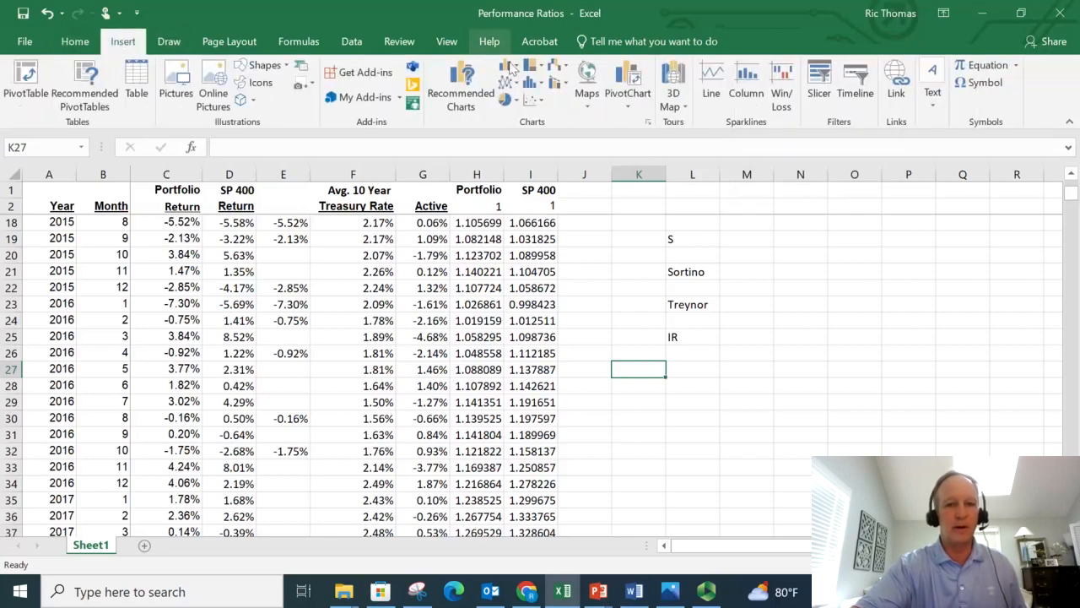
pyautogui.click(531, 102)
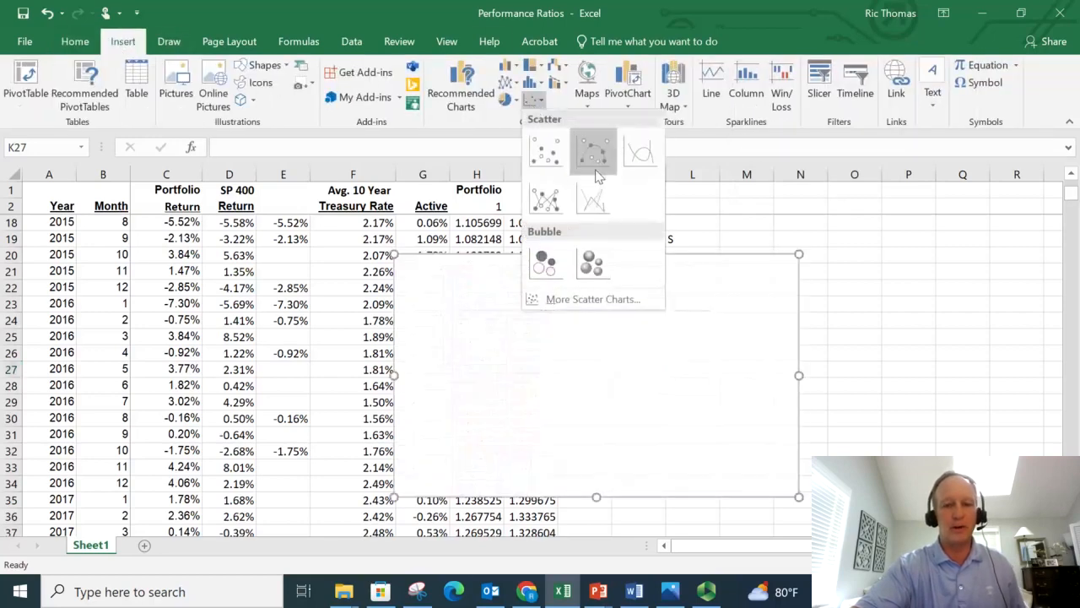
pyautogui.click(550, 154)
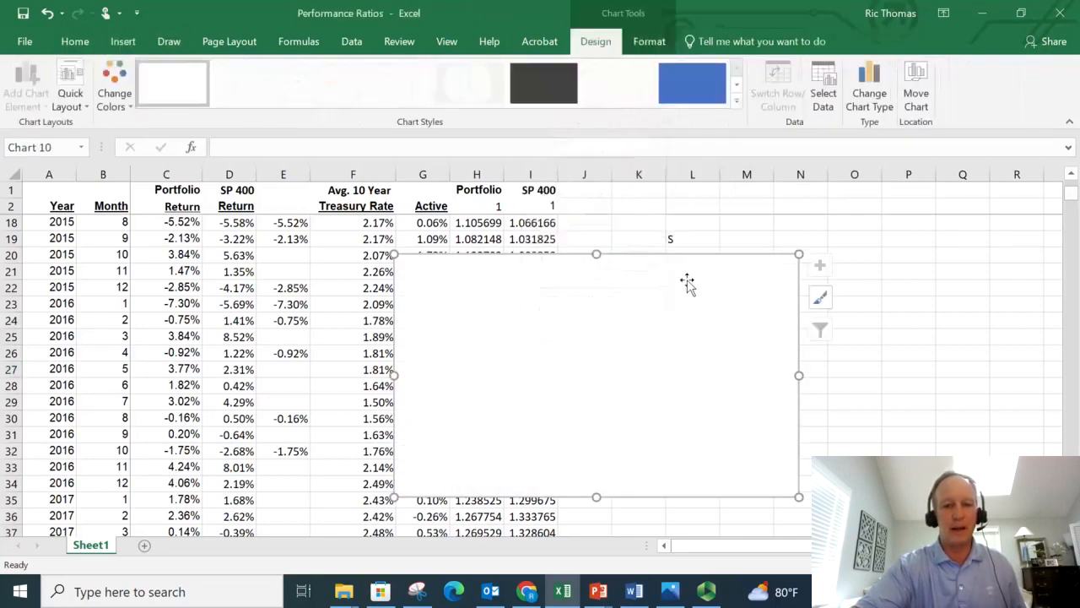
pyautogui.moveTo(687, 285); pyautogui.dragTo(920, 274)
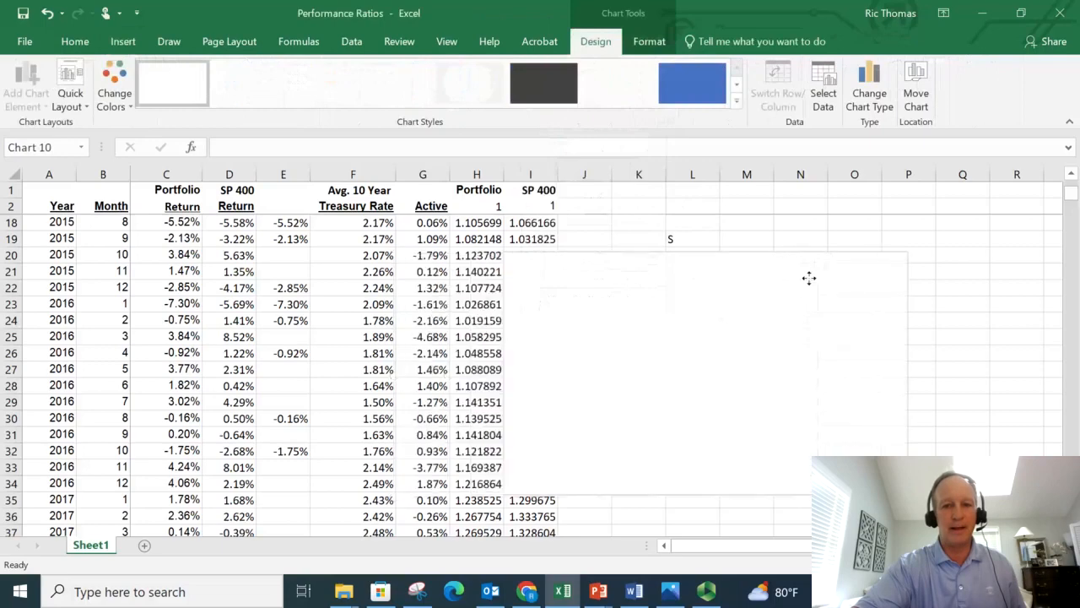
# Step: Add a data series to the scatter chart with the SP 400 returns D3:D111 as its X values
pyautogui.click(822, 95)
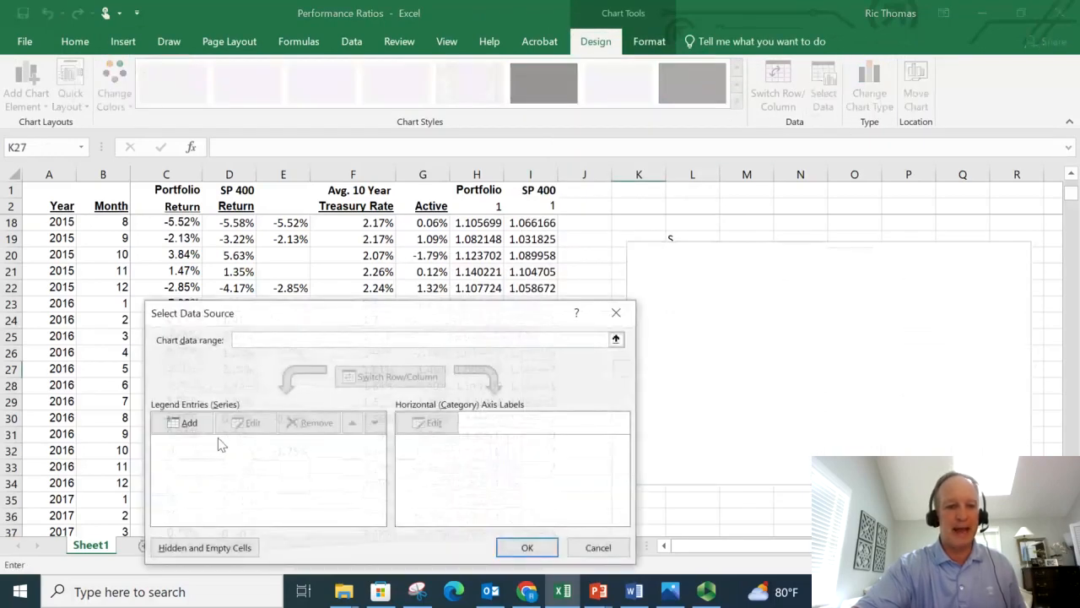
pyautogui.click(183, 422)
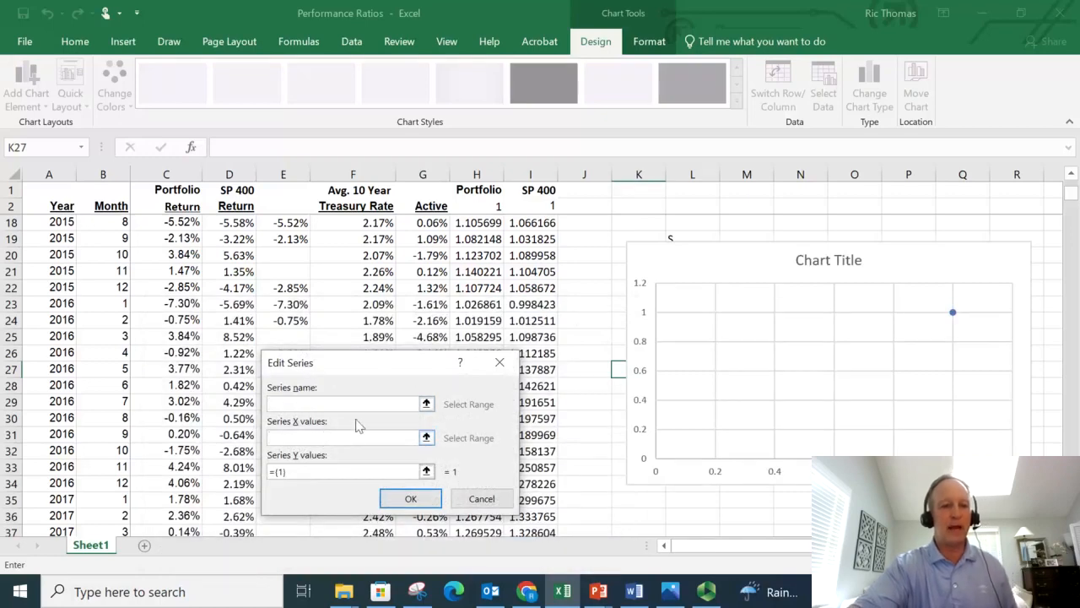
pyautogui.scroll(5, 1003, 205)
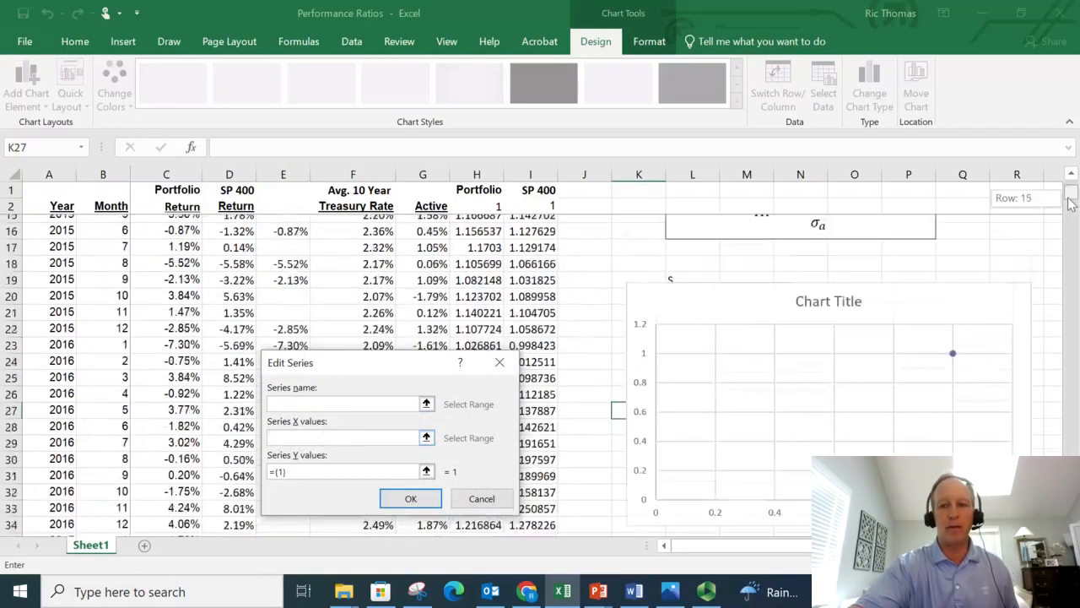
pyautogui.click(241, 222)
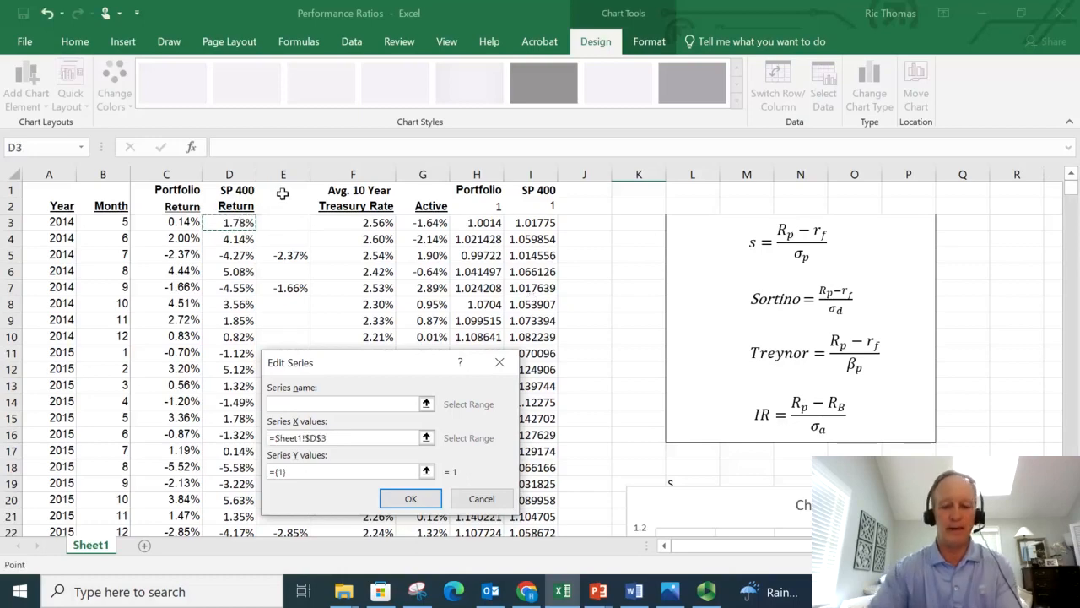
pyautogui.hotkey('ctrl', 'shift', 'Down')
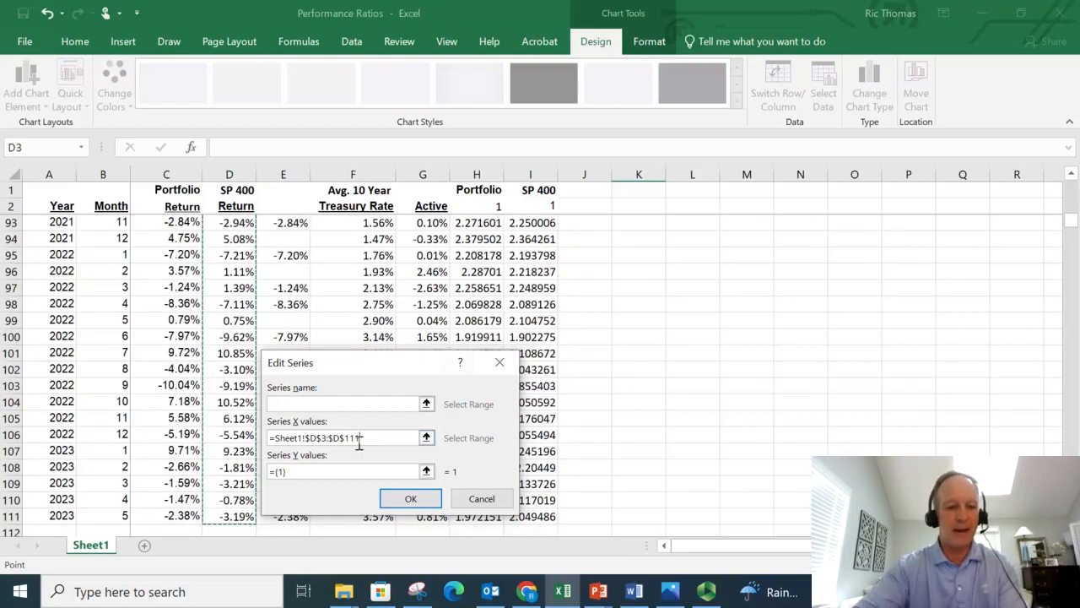
# Step: Set the series Y values to the portfolio returns C3:C111 and apply the data source to the chart
pyautogui.click(297, 472)
pyautogui.moveTo(285, 473); pyautogui.dragTo(237, 472)
pyautogui.write('=')
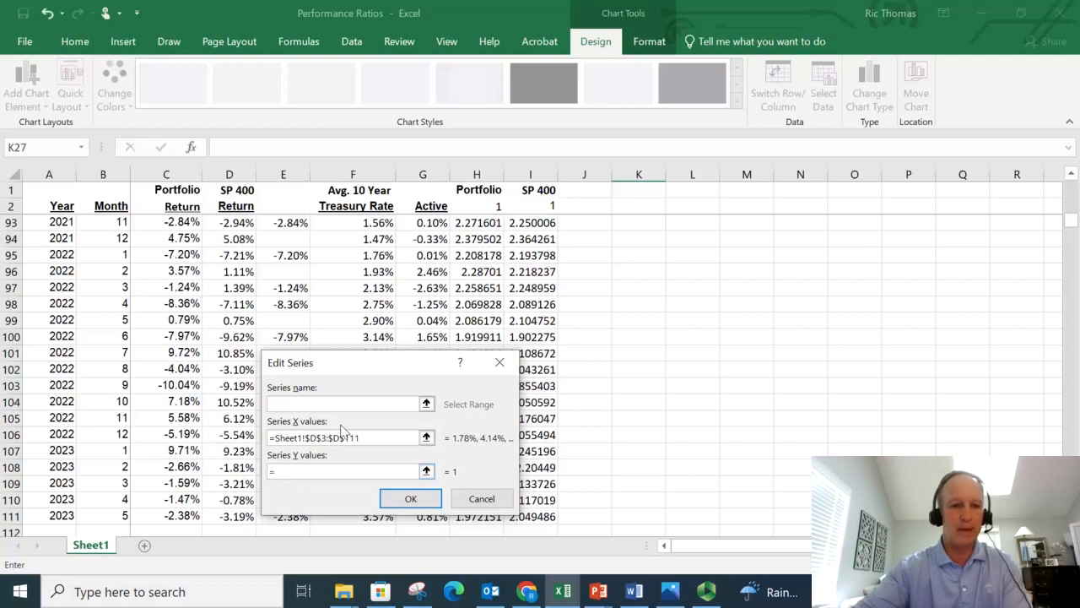
pyautogui.click(175, 515)
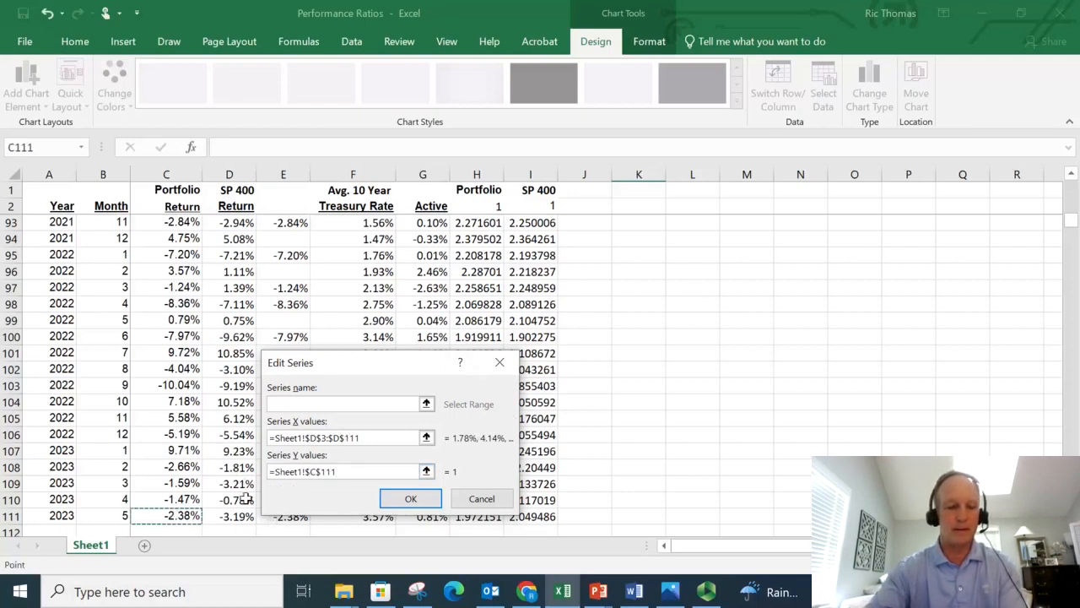
pyautogui.hotkey('ctrl', 'shift', 'Up')
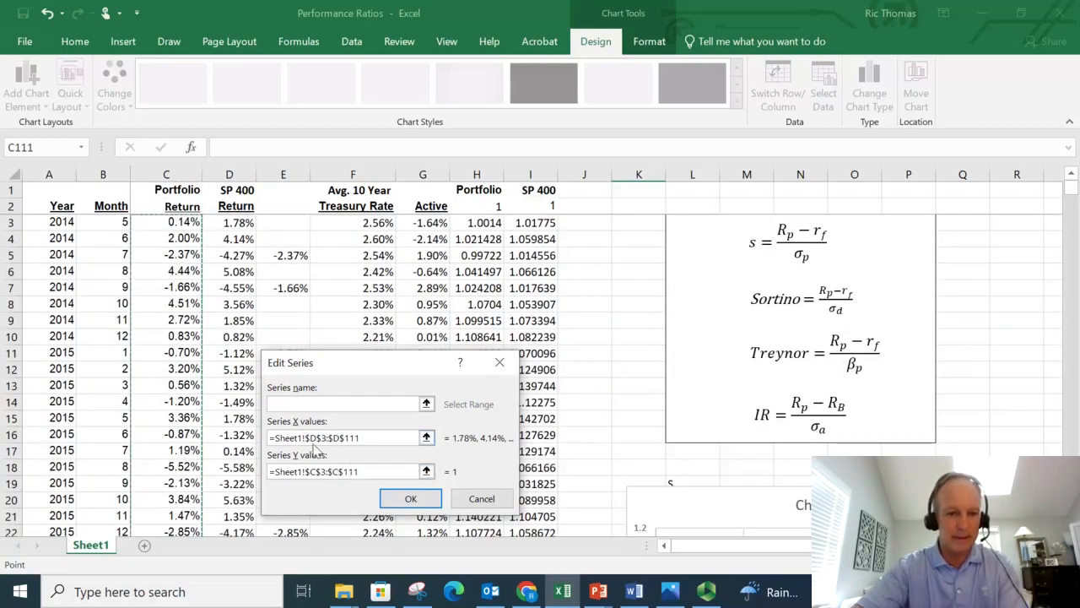
pyautogui.click(411, 500)
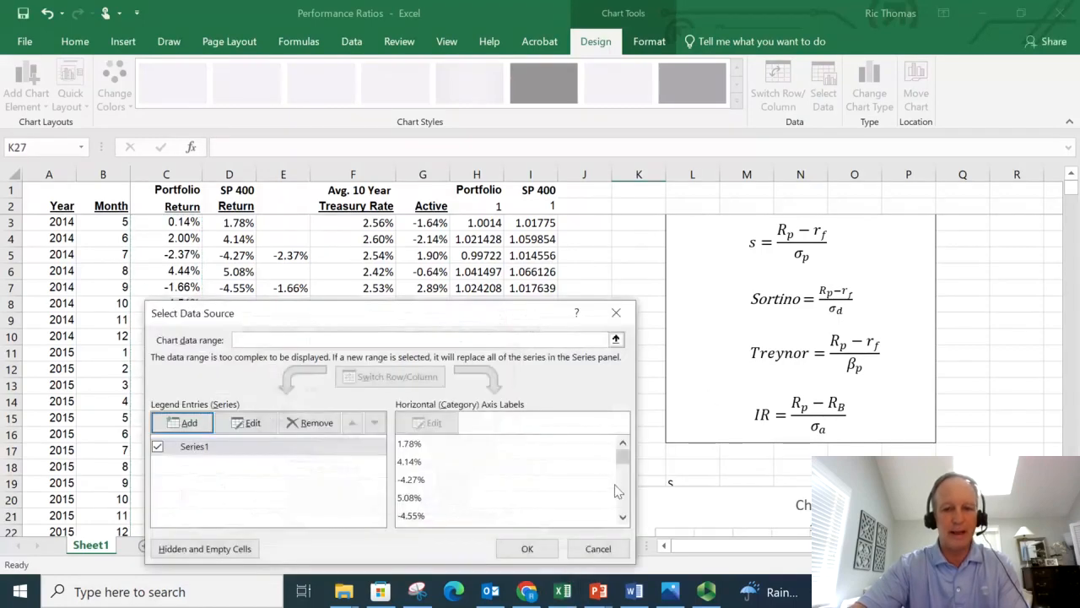
pyautogui.click(532, 549)
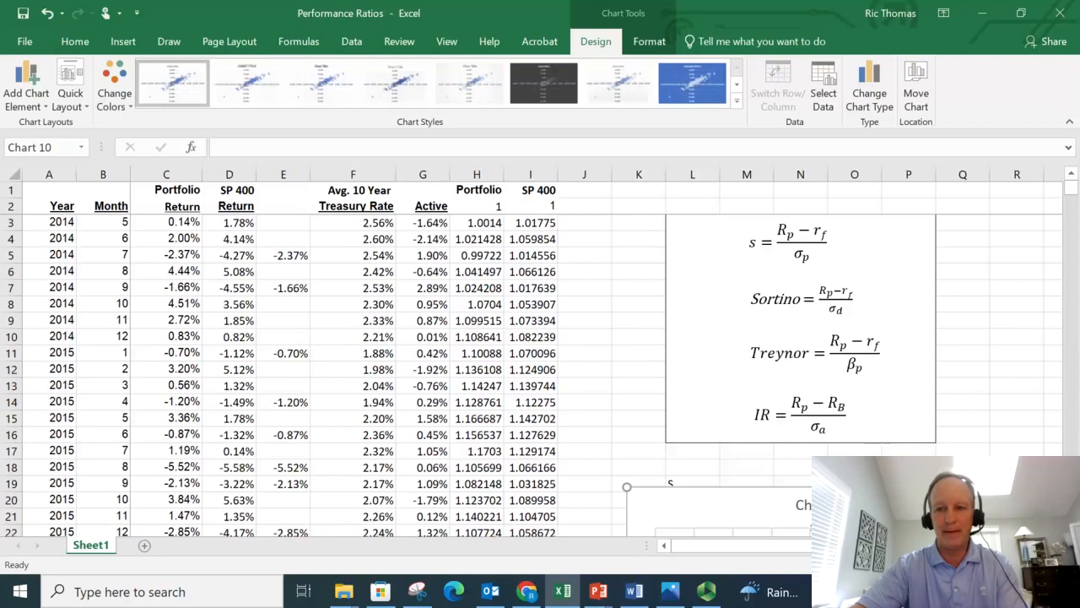
pyautogui.scroll(-4, 531, 375)
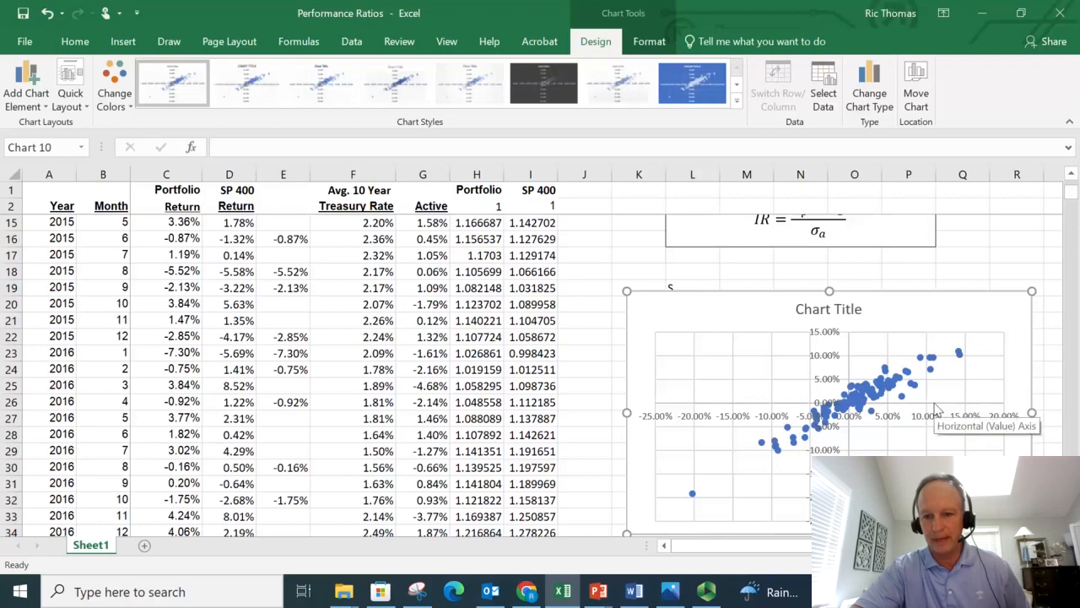
# Step: Add a linear trendline with its equation displayed to the scatter series and move the equation label beside the chart title
pyautogui.moveTo(933, 379)
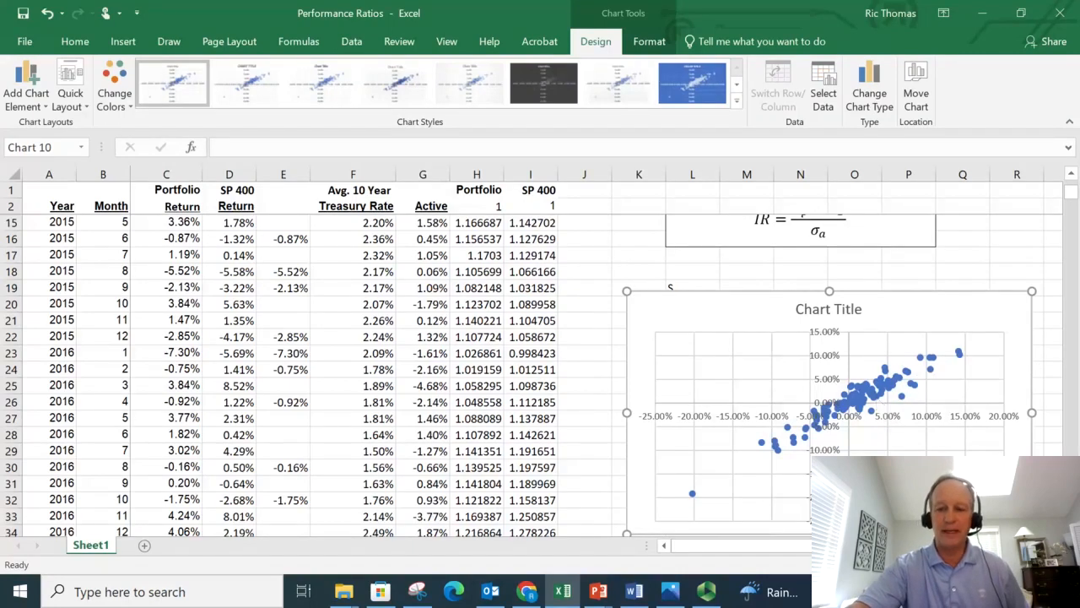
pyautogui.scroll(-1, 848, 384)
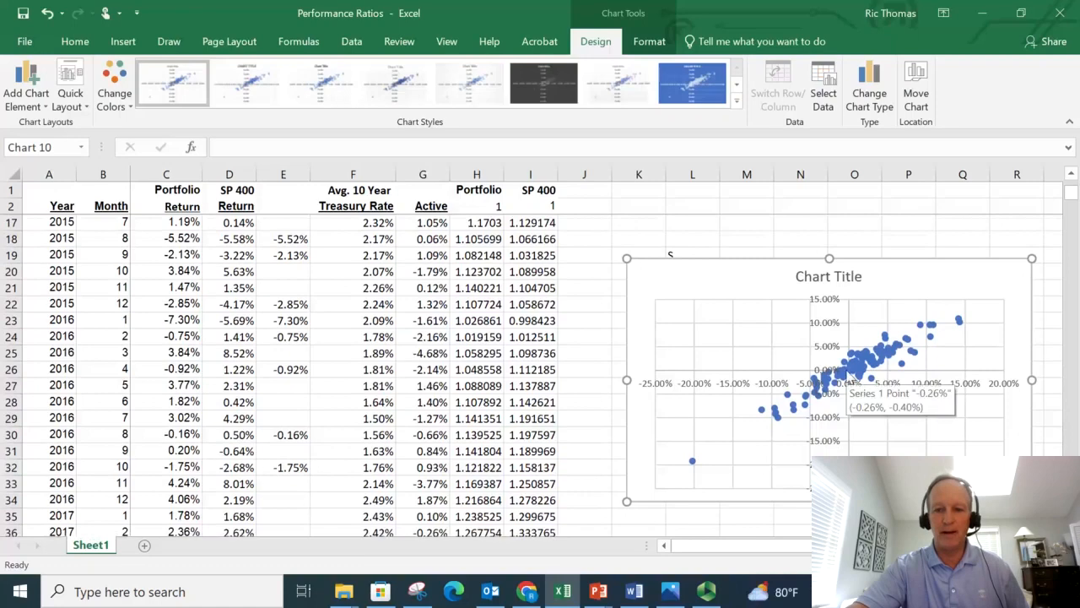
pyautogui.rightClick(849, 384)
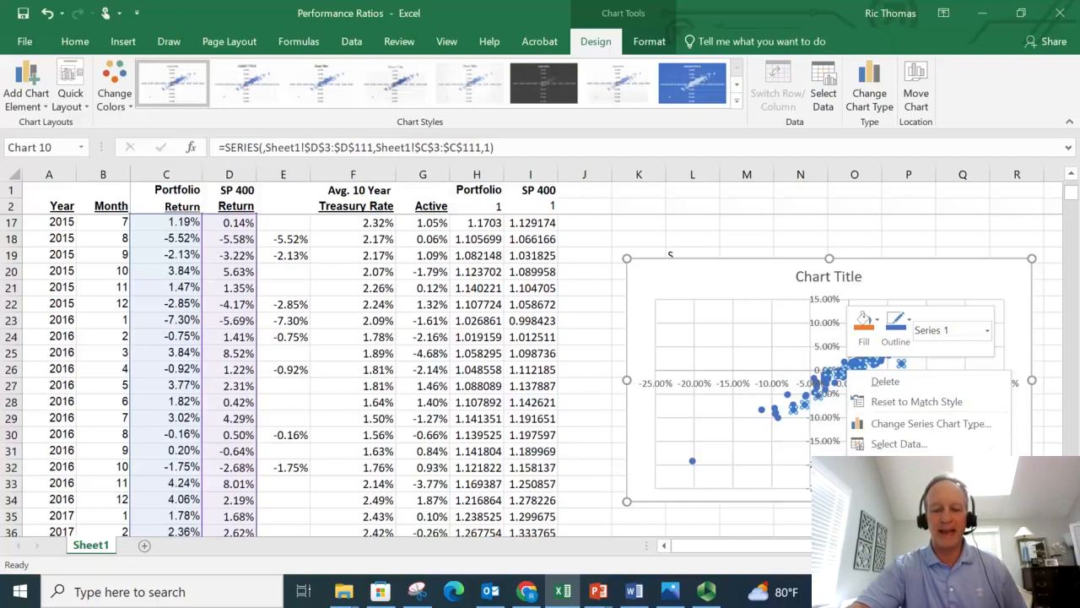
pyautogui.click(900, 507)
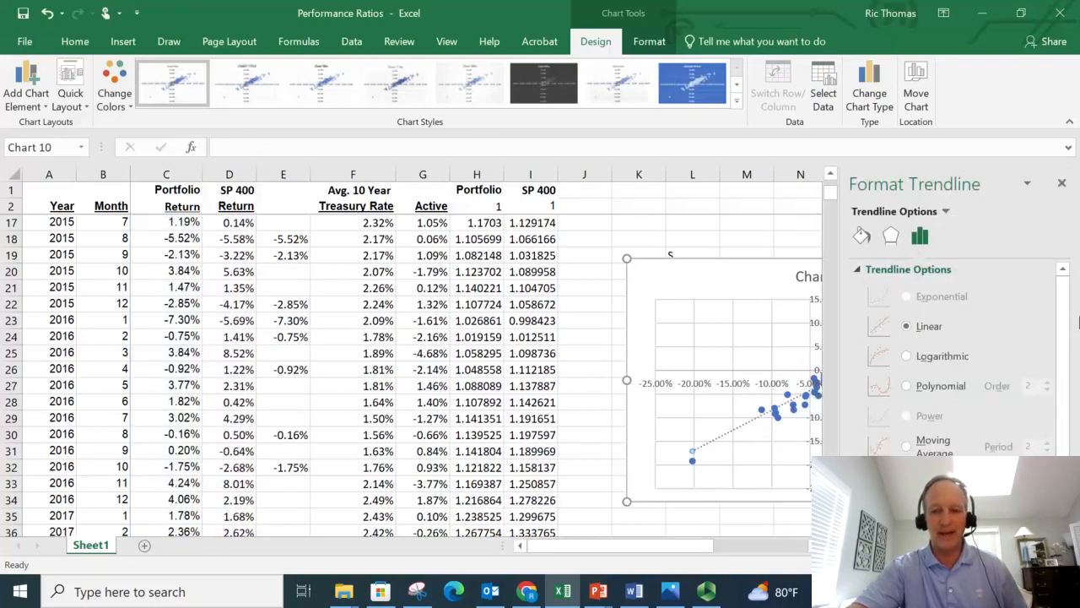
pyautogui.scroll(-2, 1072, 338)
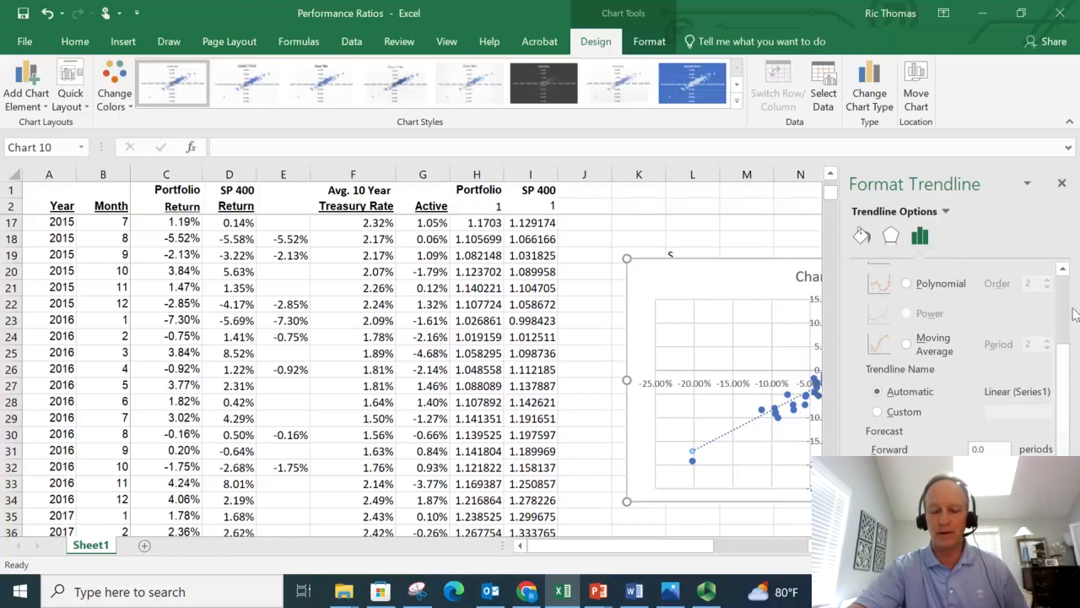
pyautogui.click(874, 512)
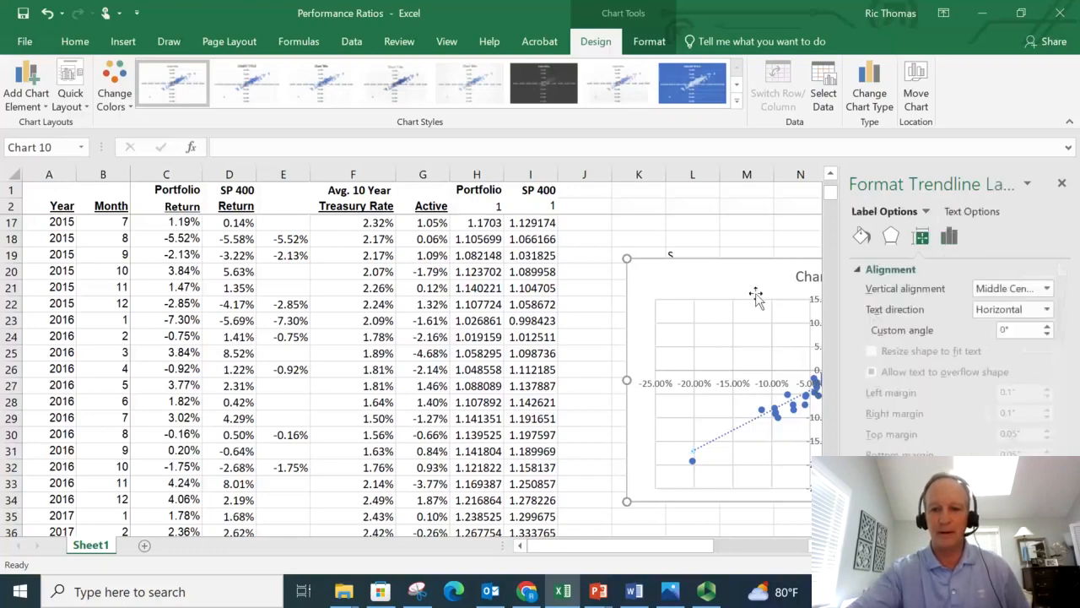
pyautogui.click(1064, 184)
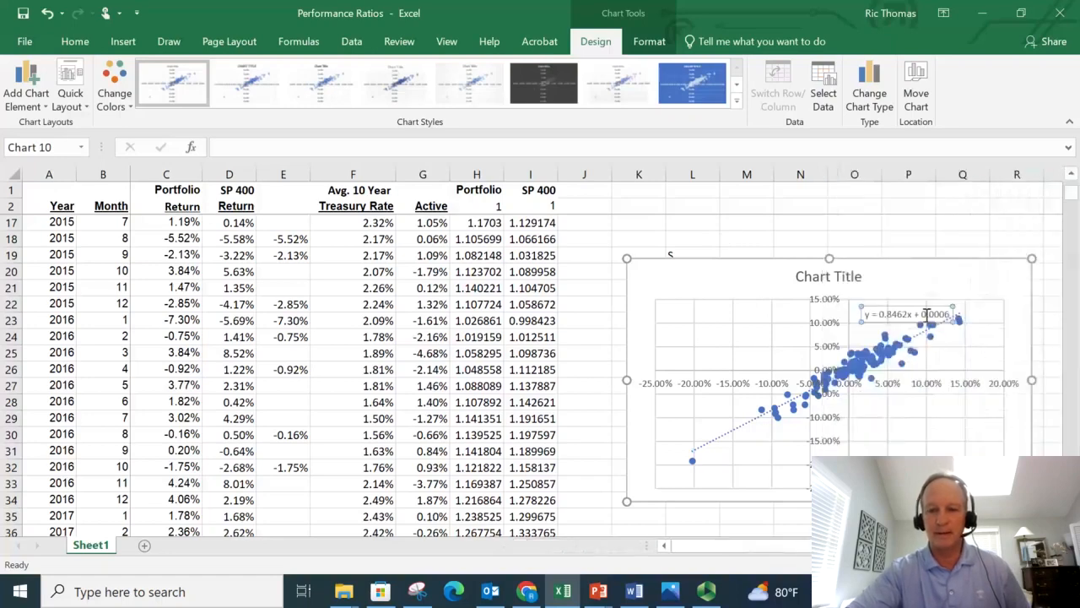
pyautogui.moveTo(926, 314); pyautogui.dragTo(928, 275)
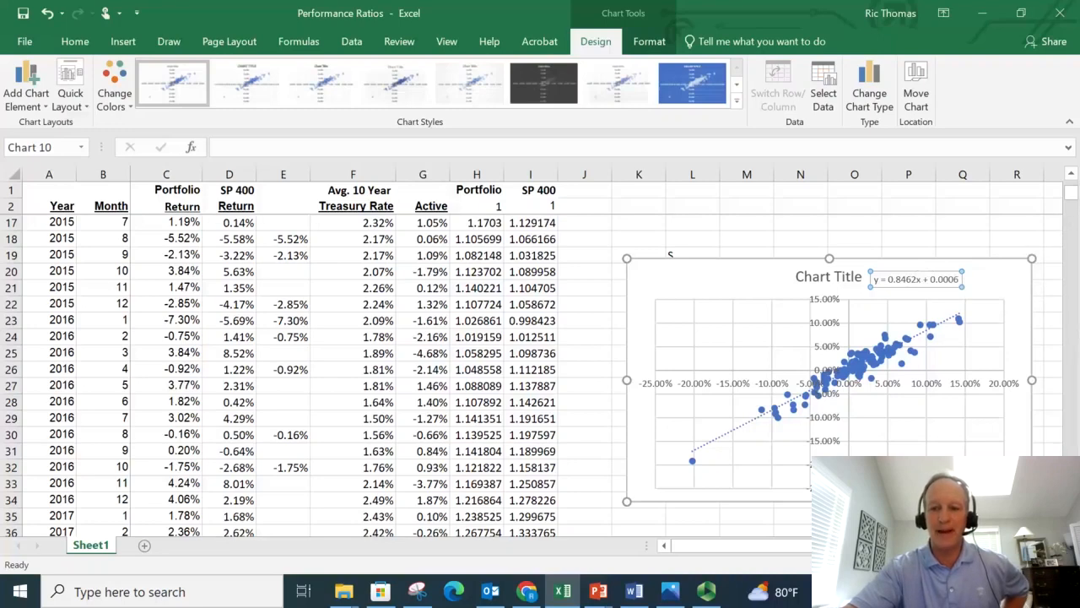
# Step: Label cell B116 "Beta" beneath the stdev label
pyautogui.scroll(-1, 540, 363)
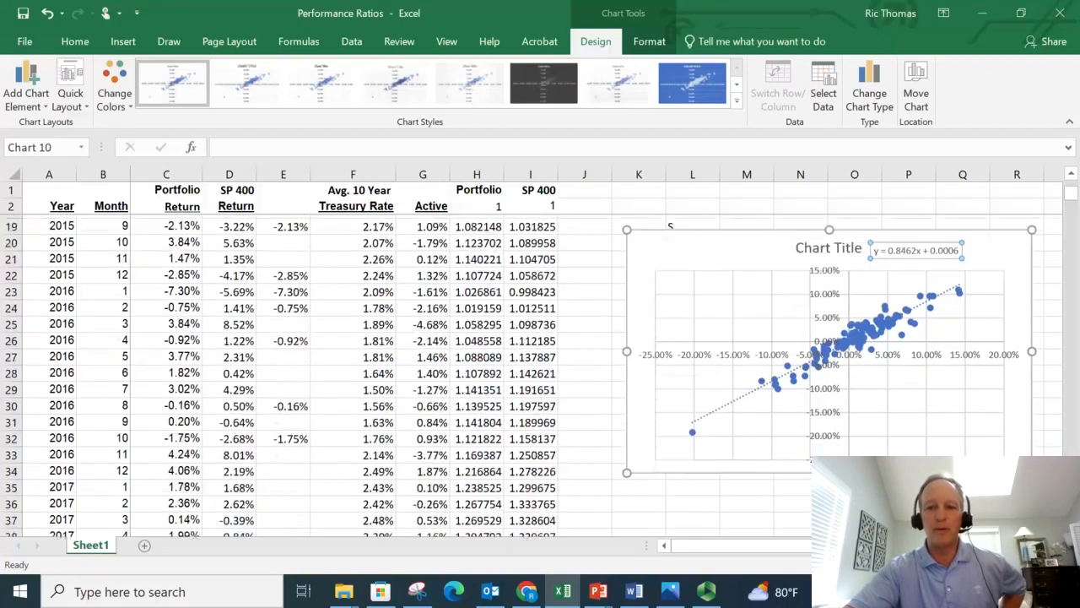
pyautogui.scroll(-1, 540, 363)
pyautogui.scroll(-8, 540, 363)
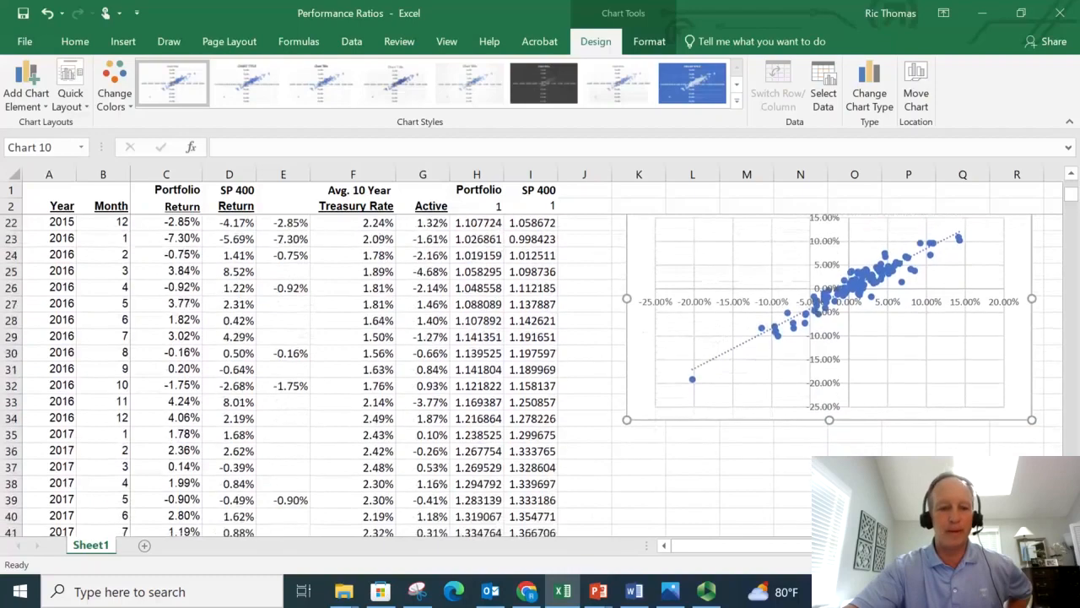
pyautogui.scroll(-15, 540, 363)
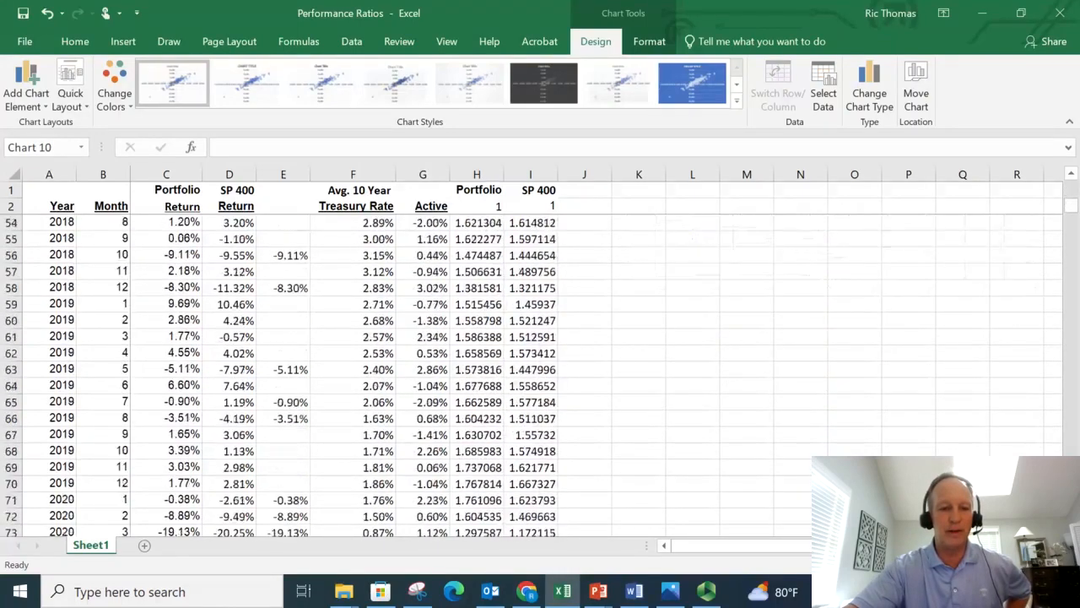
pyautogui.scroll(-4, 540, 363)
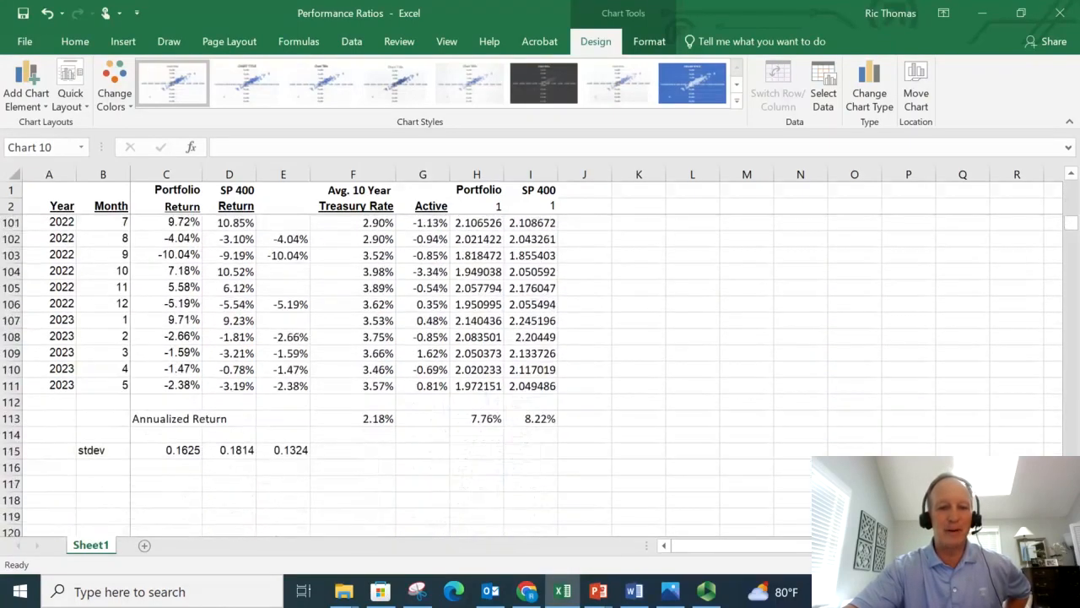
pyautogui.click(92, 470)
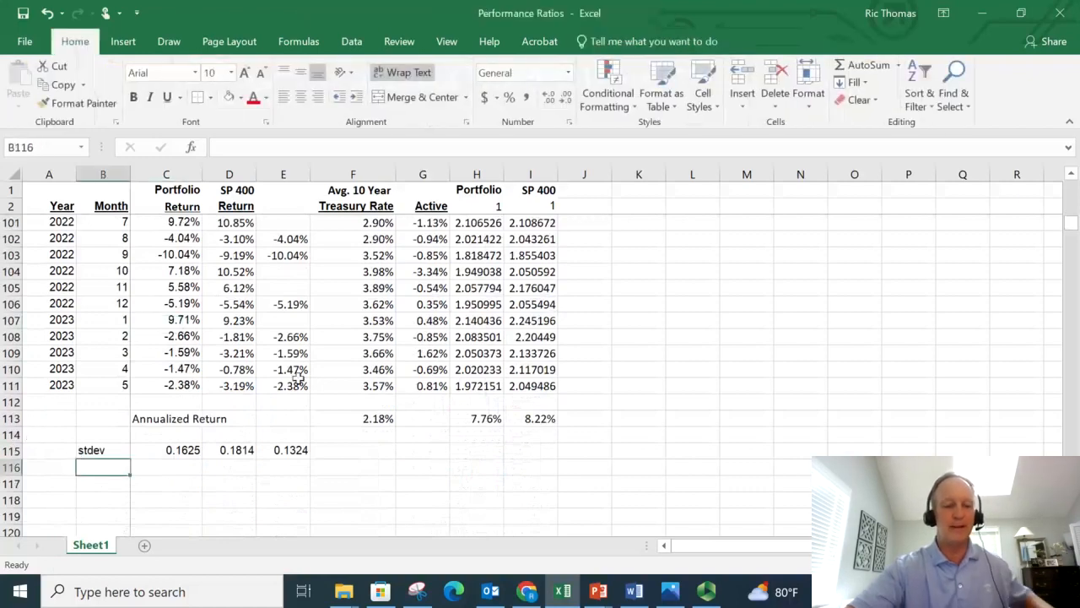
pyautogui.write('Be')
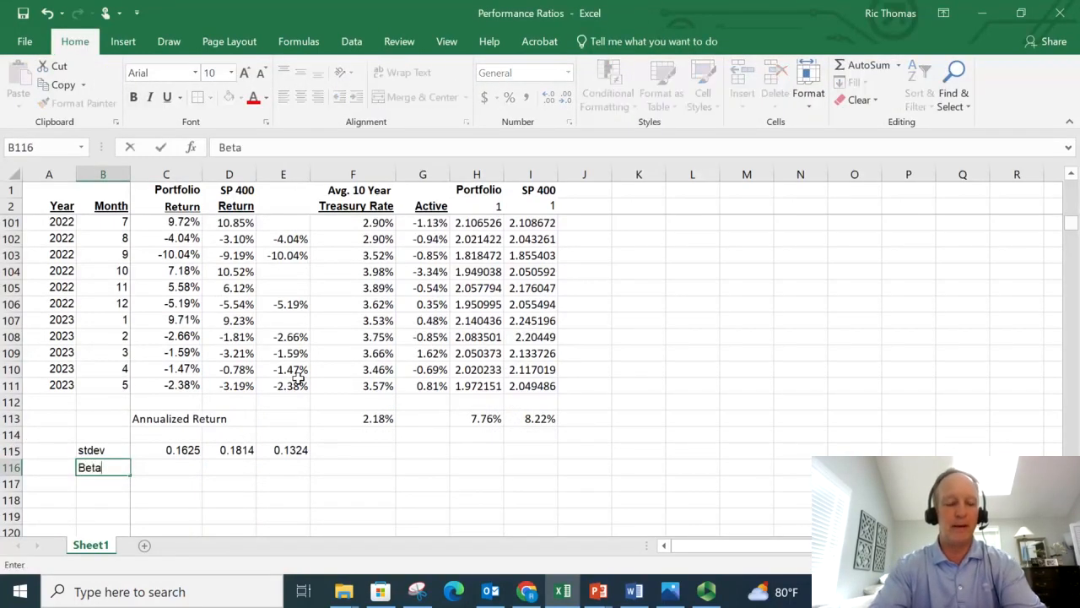
pyautogui.write('ta')
pyautogui.press('Return')
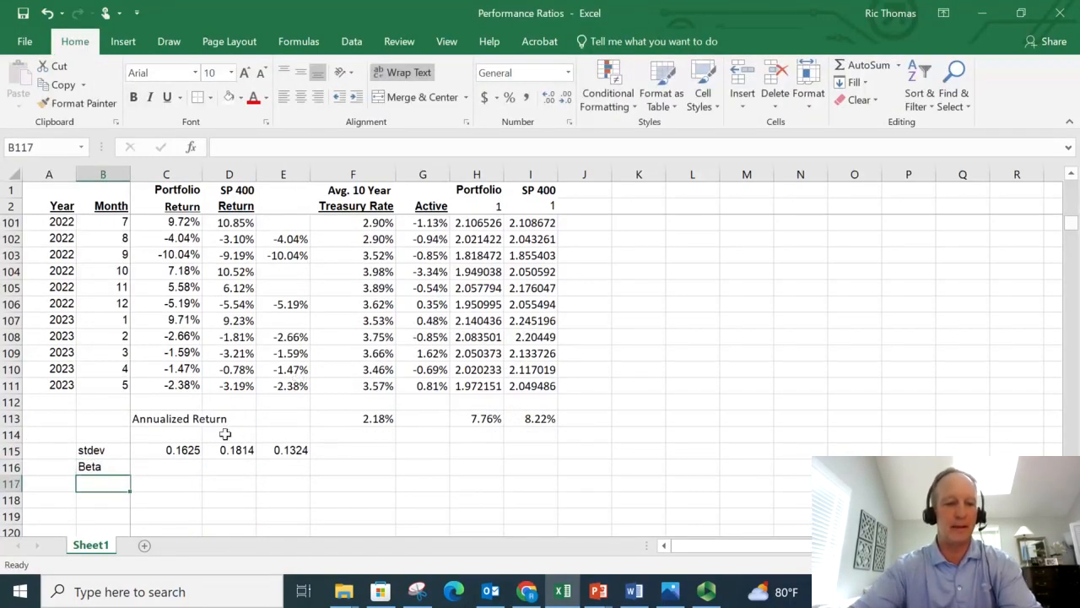
# Step: Calculate the portfolio beta in C116 with =SLOPE(C3:C111,D3:D111), using portfolio returns as Y and SP 400 returns as X
pyautogui.click(157, 465)
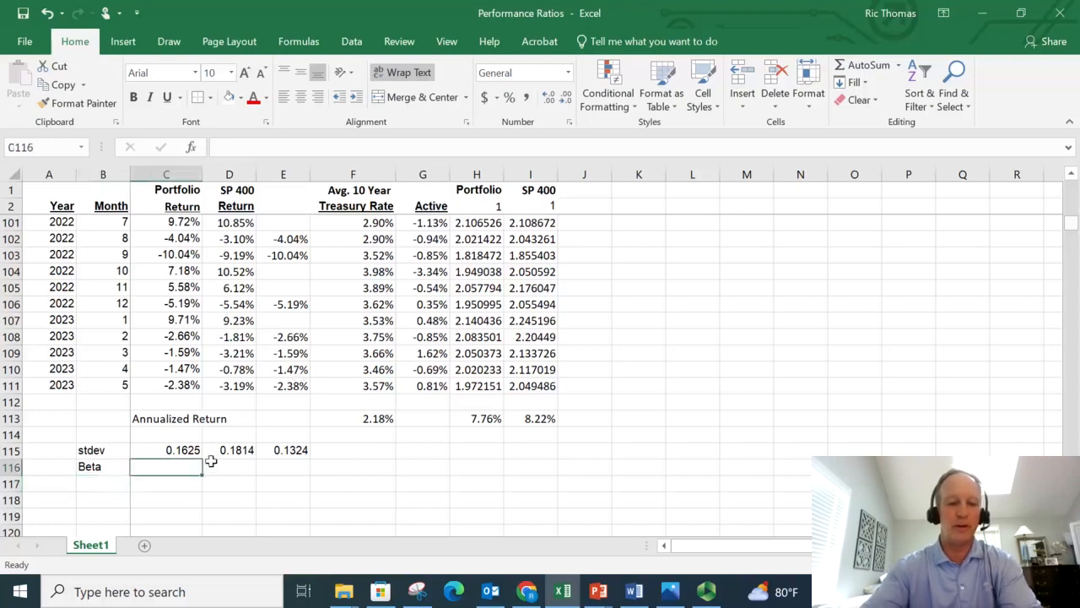
pyautogui.write('=slope(')
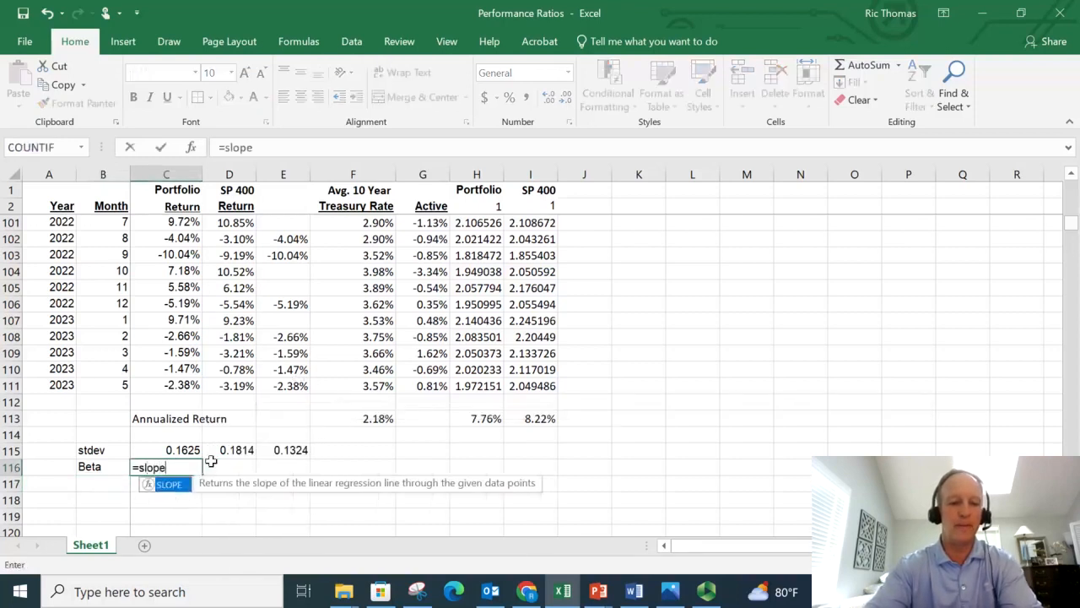
pyautogui.click(180, 384)
pyautogui.hotkey('ctrl', 'shift', 'Up')
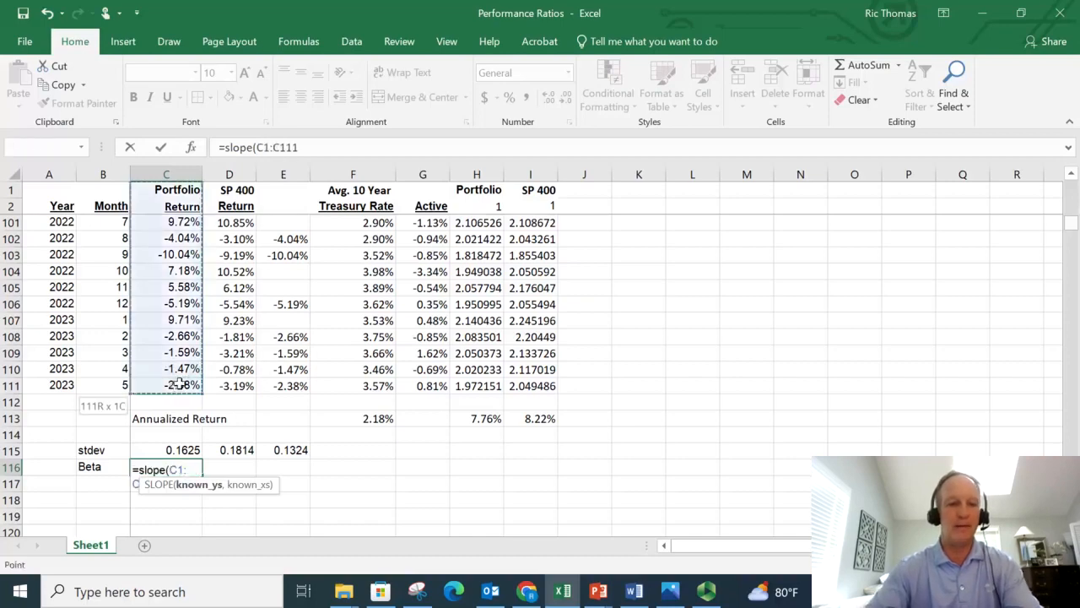
pyautogui.hotkey('shift', 'Down')
pyautogui.hotkey('shift', 'Down')
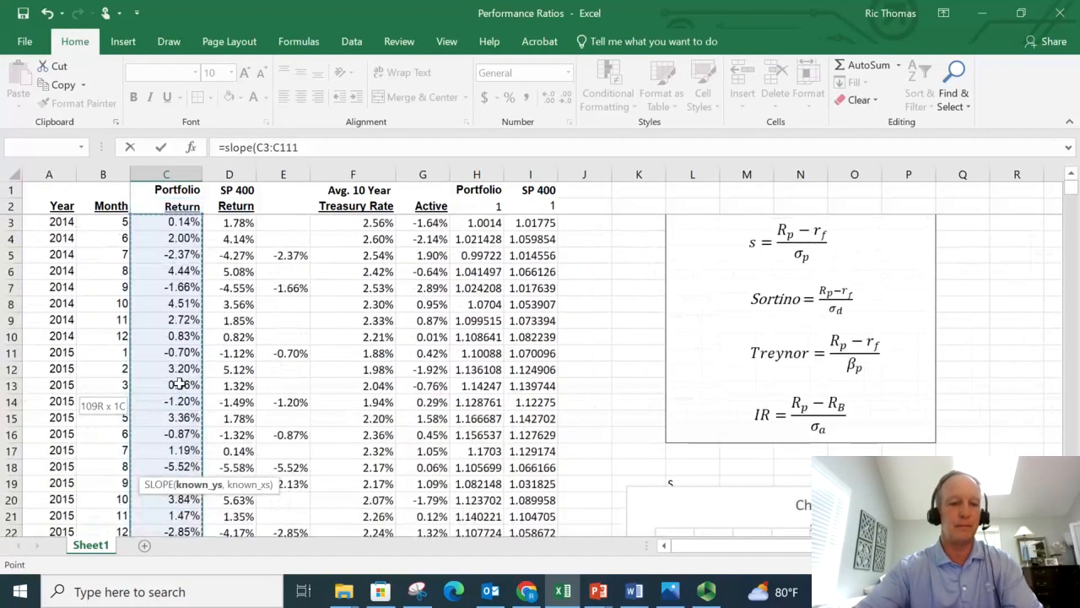
pyautogui.click(361, 149)
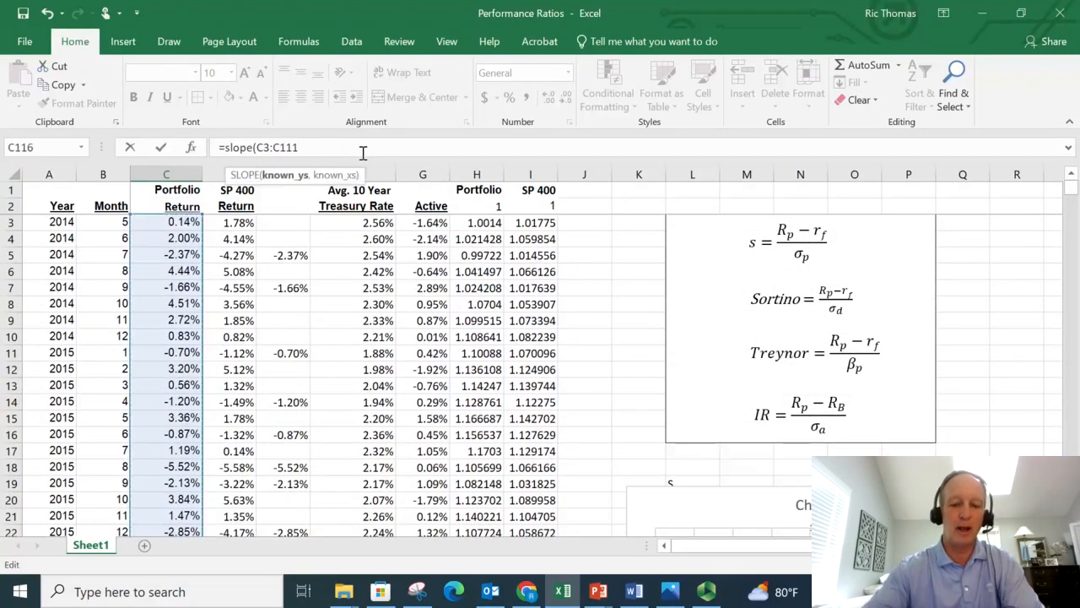
pyautogui.write(',')
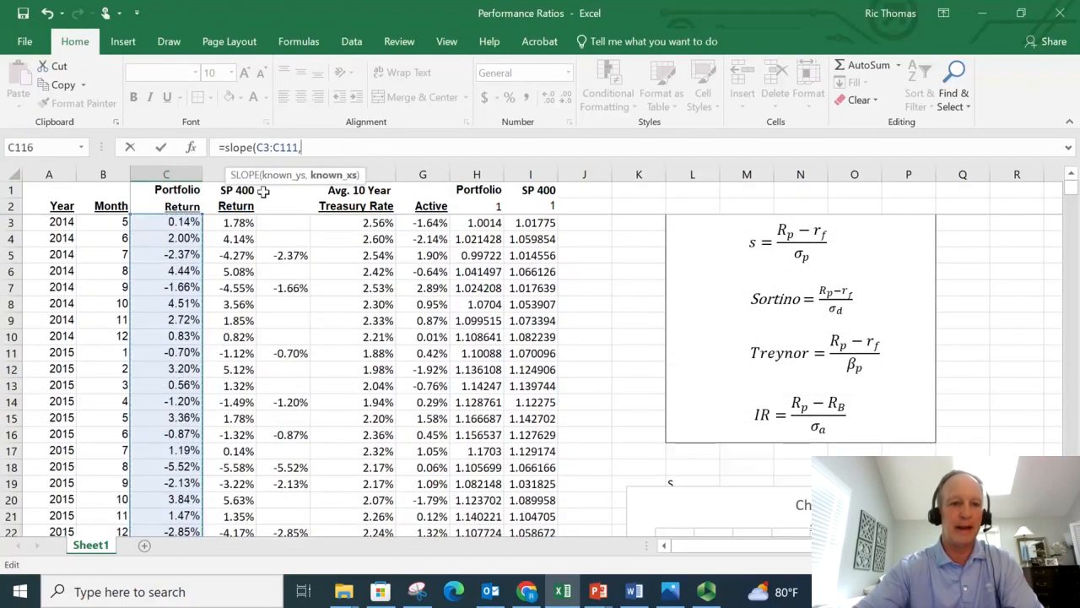
pyautogui.click(240, 223)
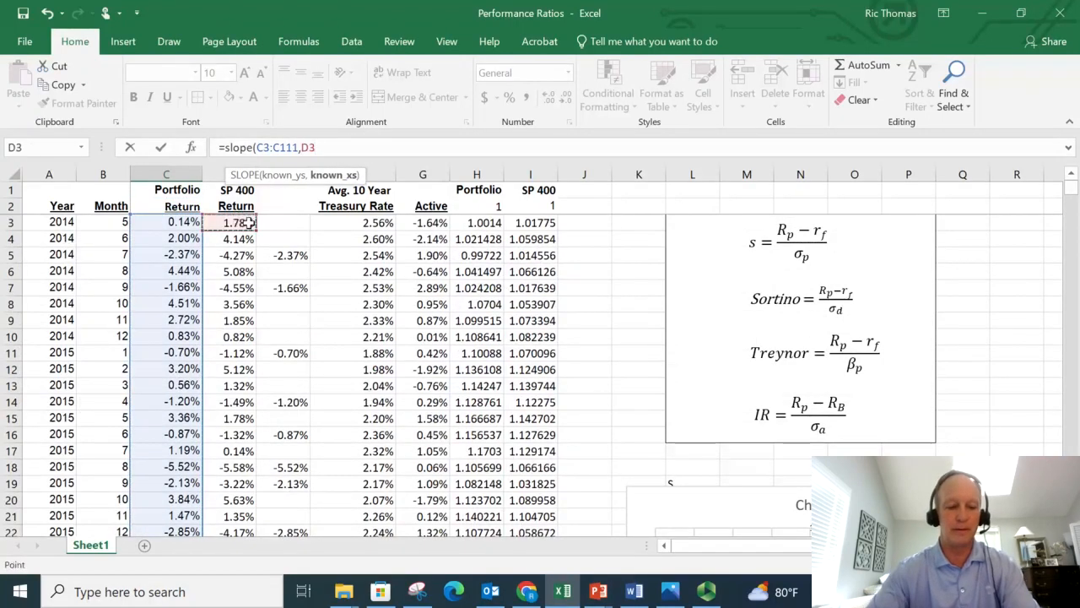
pyautogui.hotkey('ctrl', 'shift', 'Down')
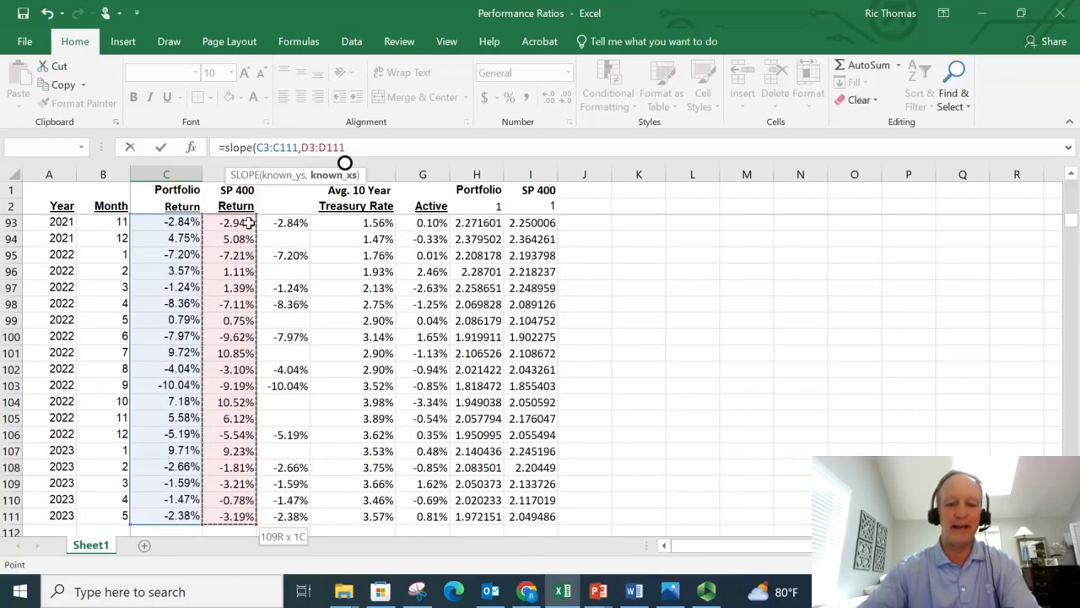
pyautogui.write(')')
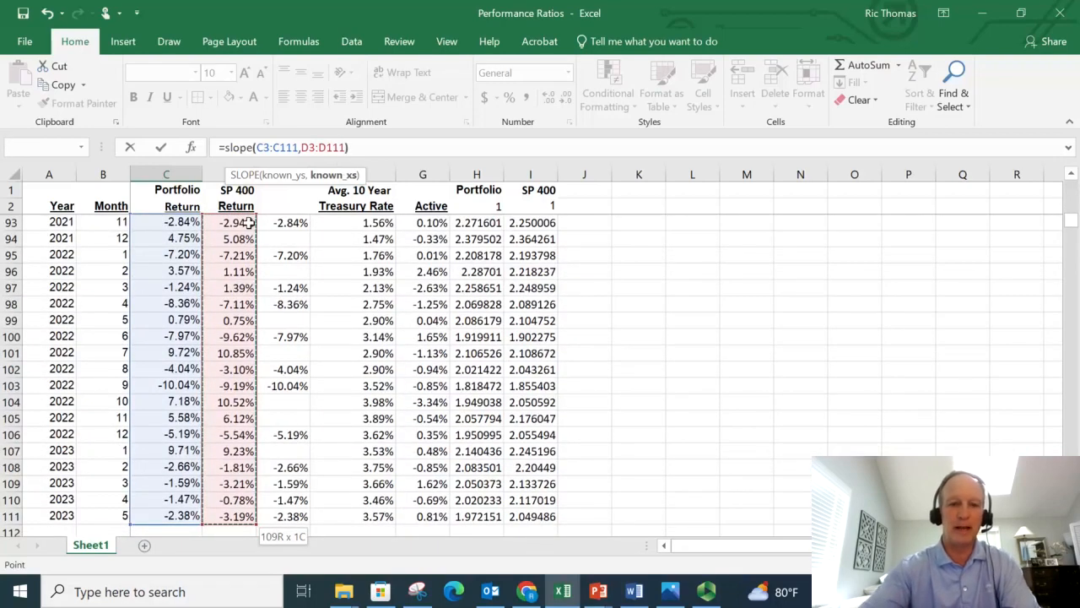
pyautogui.press('Return')
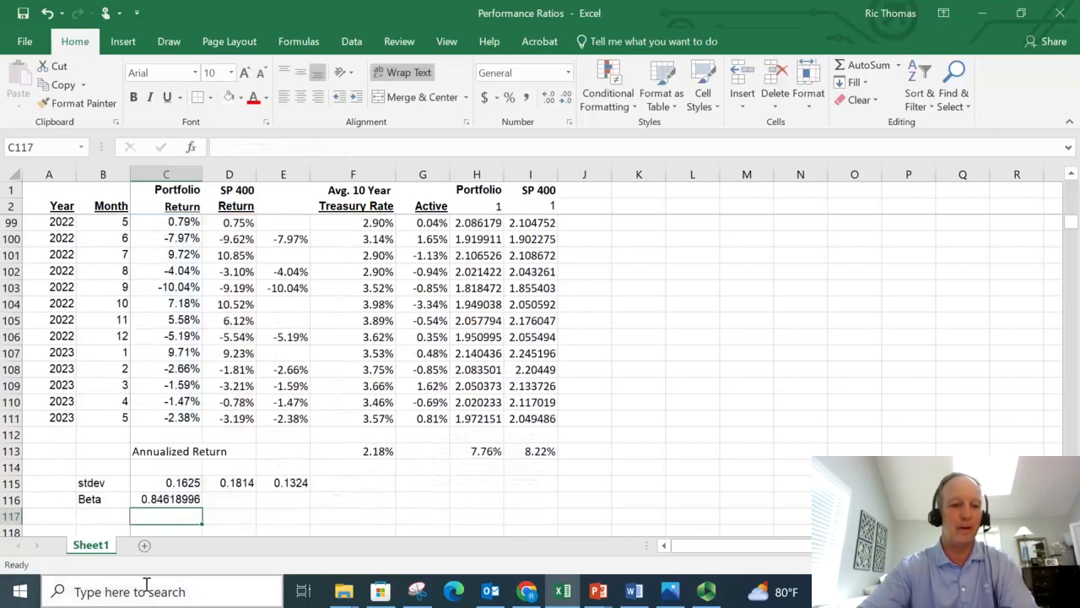
# Step: Reduce the displayed precision of the beta in C116 to four decimal places
pyautogui.click(190, 500)
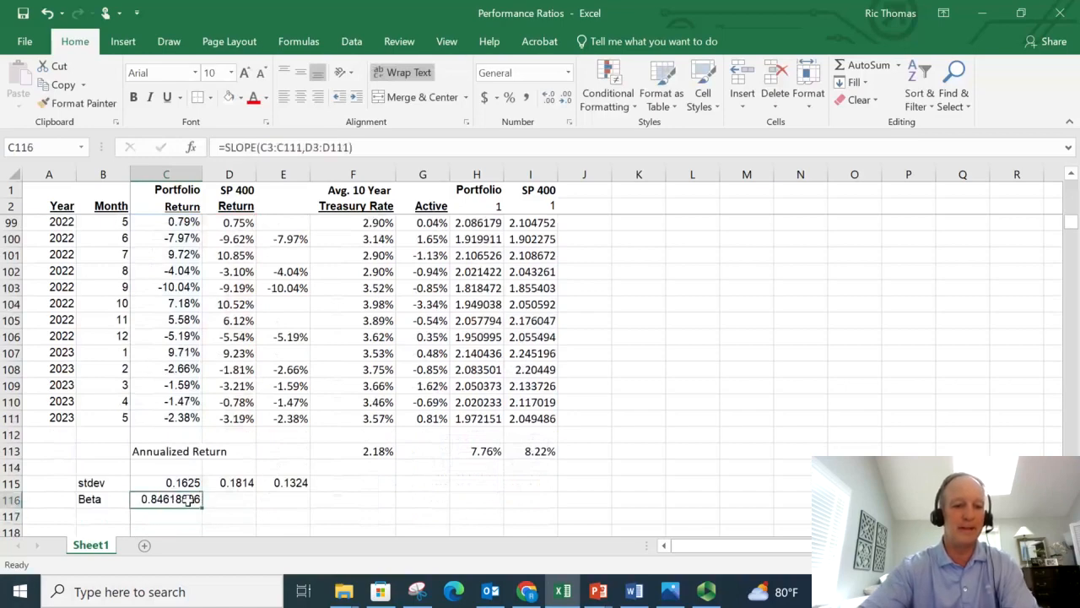
pyautogui.click(567, 100)
pyautogui.click(567, 100)
pyautogui.click(567, 99)
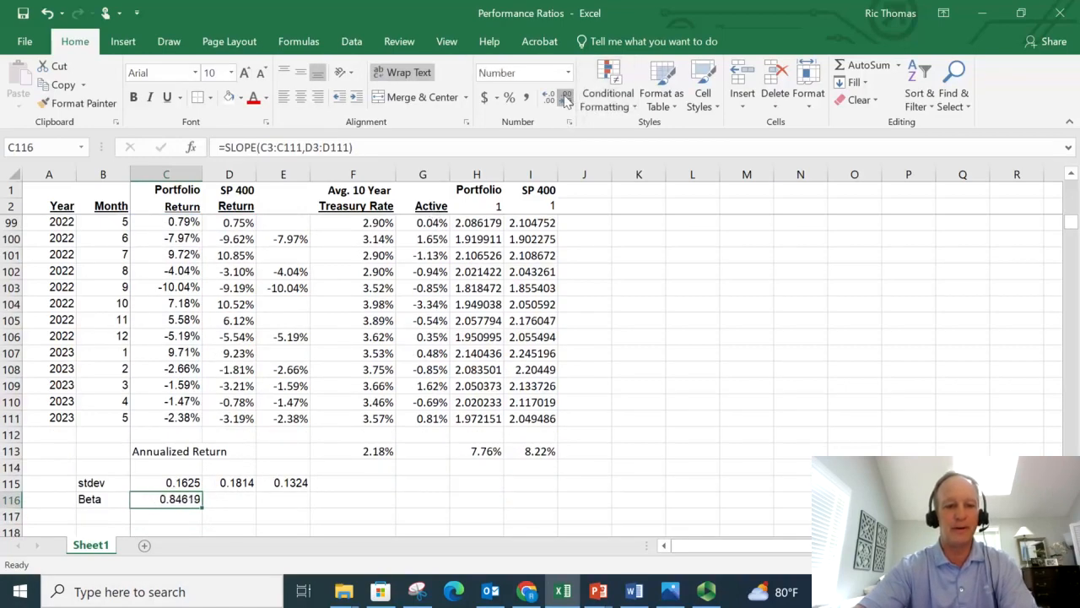
pyautogui.click(567, 99)
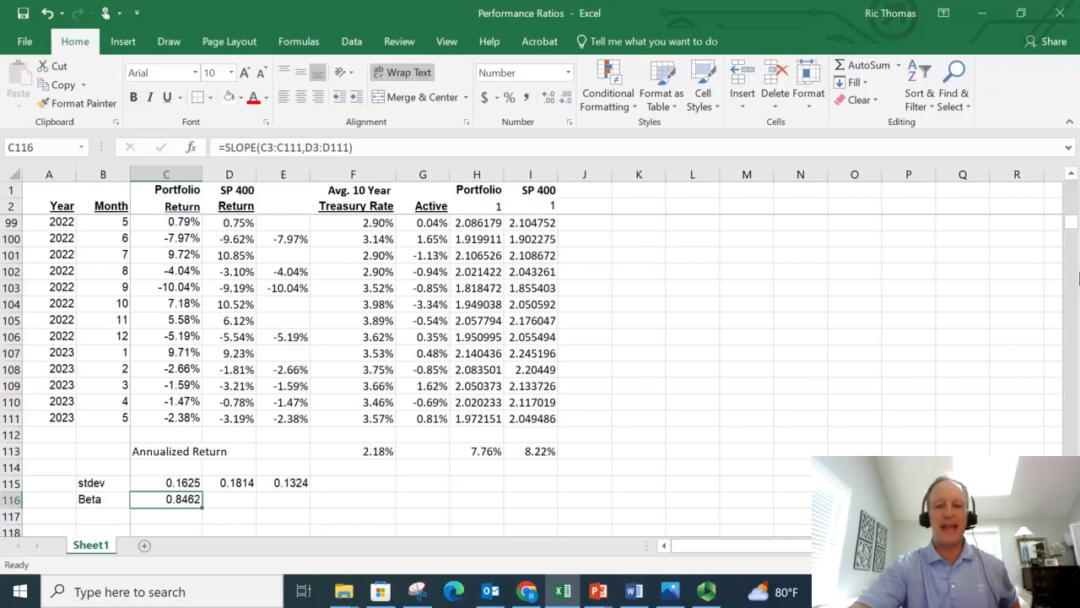
# Step: Copy the annualized standard deviation formula from E115 into G115 so that it covers the Active returns column
pyautogui.moveTo(1070, 222)
pyautogui.mouseDown()
pyautogui.moveTo(1068, 187)
pyautogui.moveTo(1054, 230)
pyautogui.mouseUp()
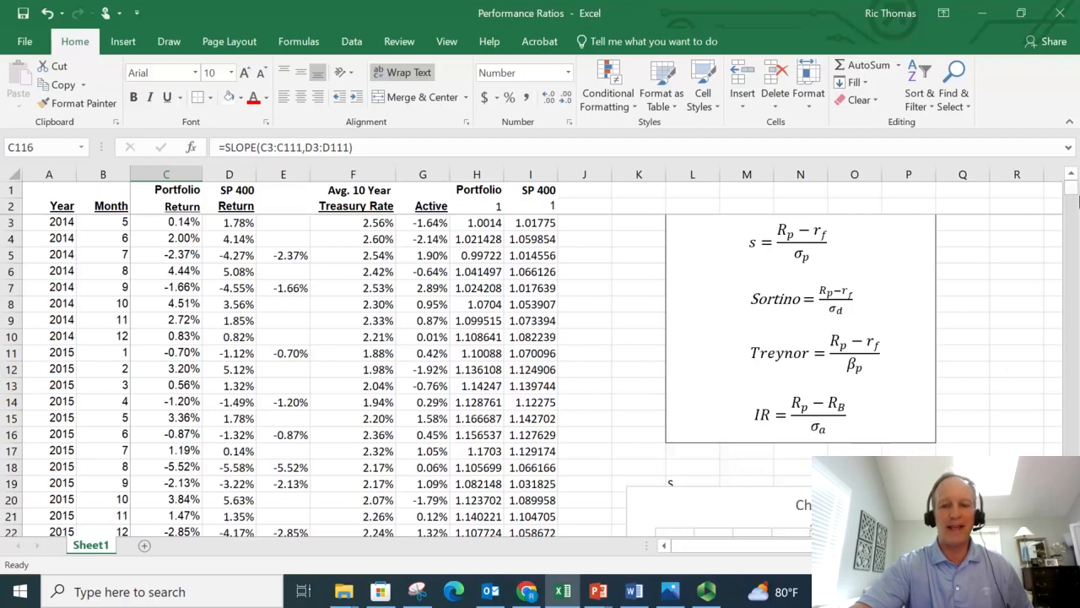
pyautogui.click(431, 206)
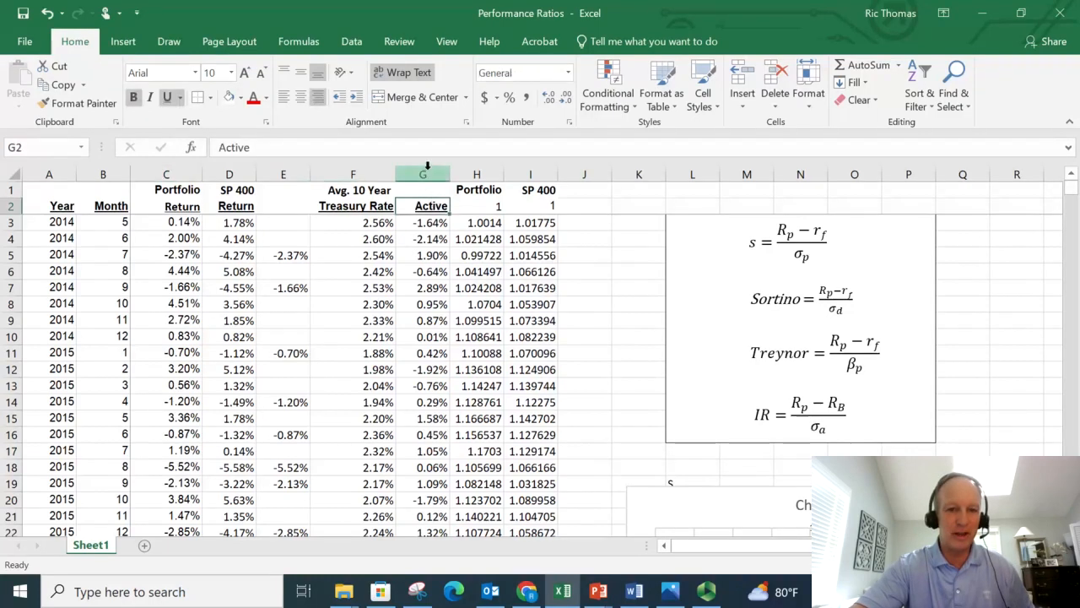
pyautogui.click(426, 174)
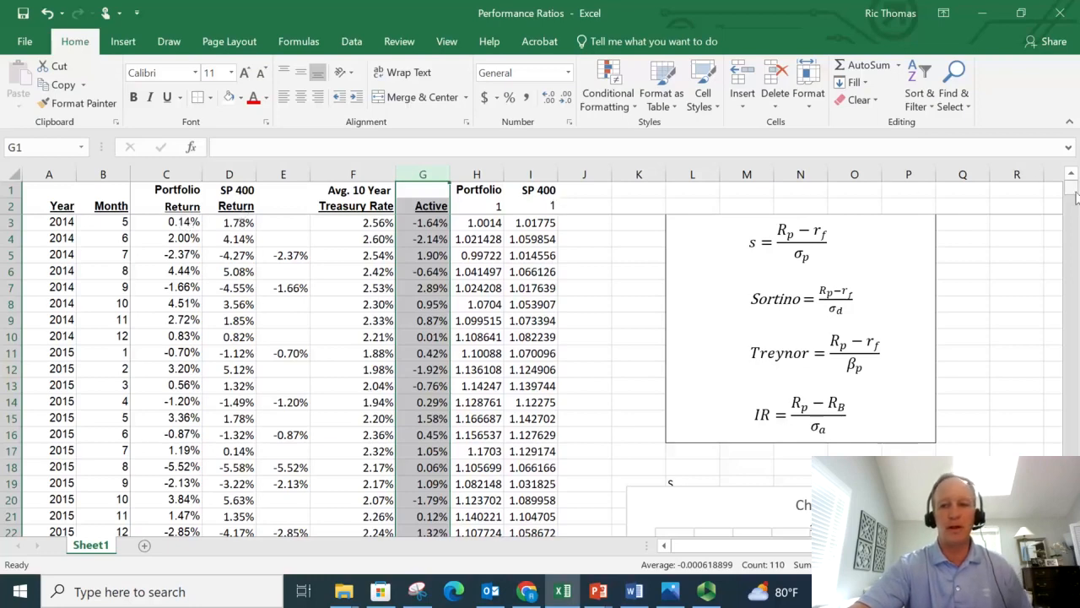
pyautogui.moveTo(1075, 196); pyautogui.dragTo(1074, 224)
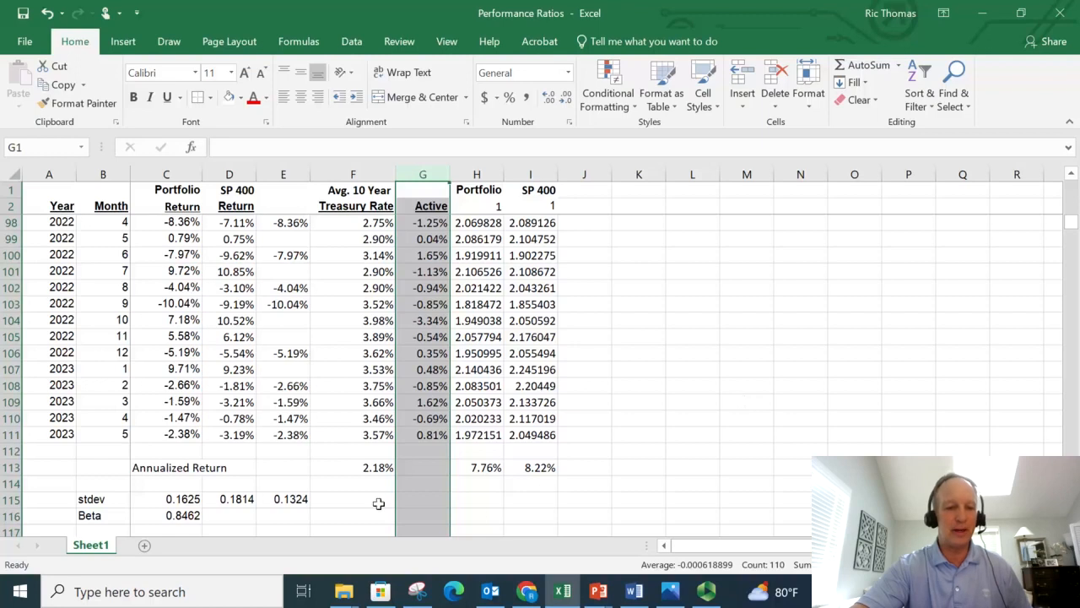
pyautogui.click(290, 499)
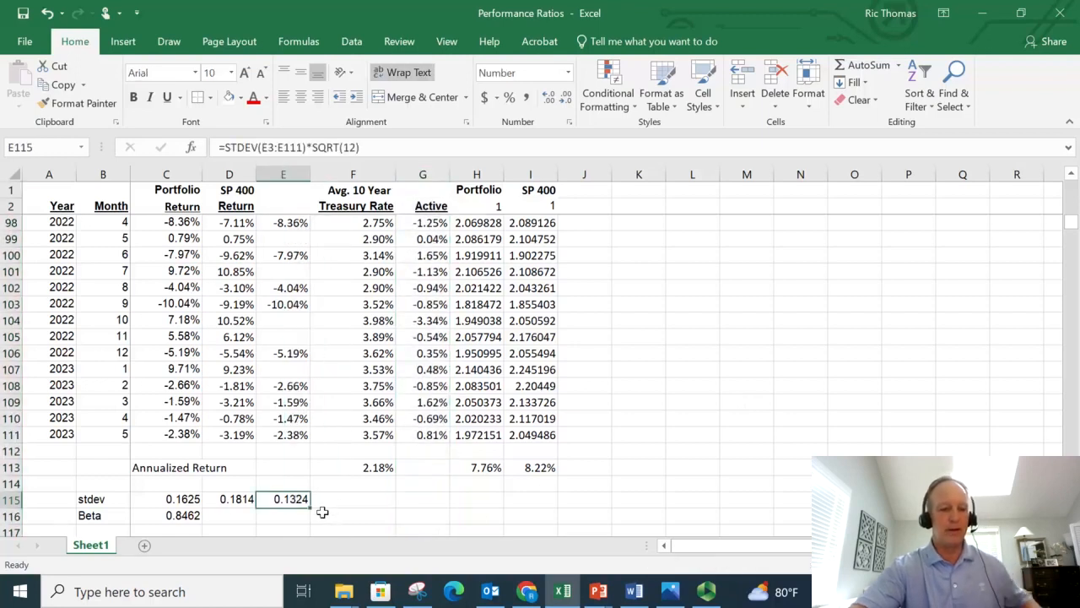
pyautogui.hotkey('ctrl', 'c')
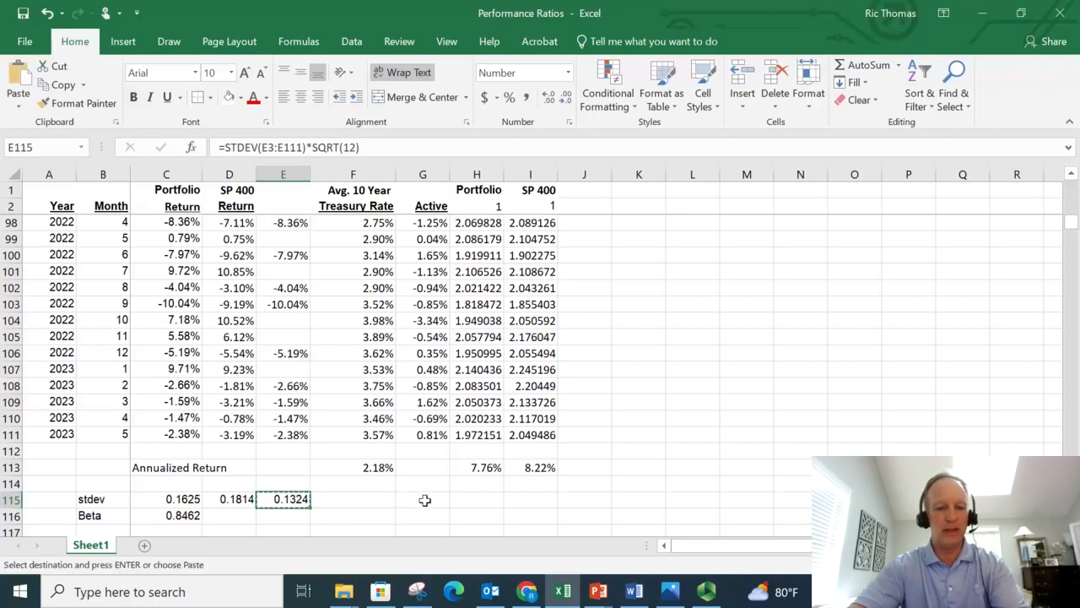
pyautogui.click(425, 500)
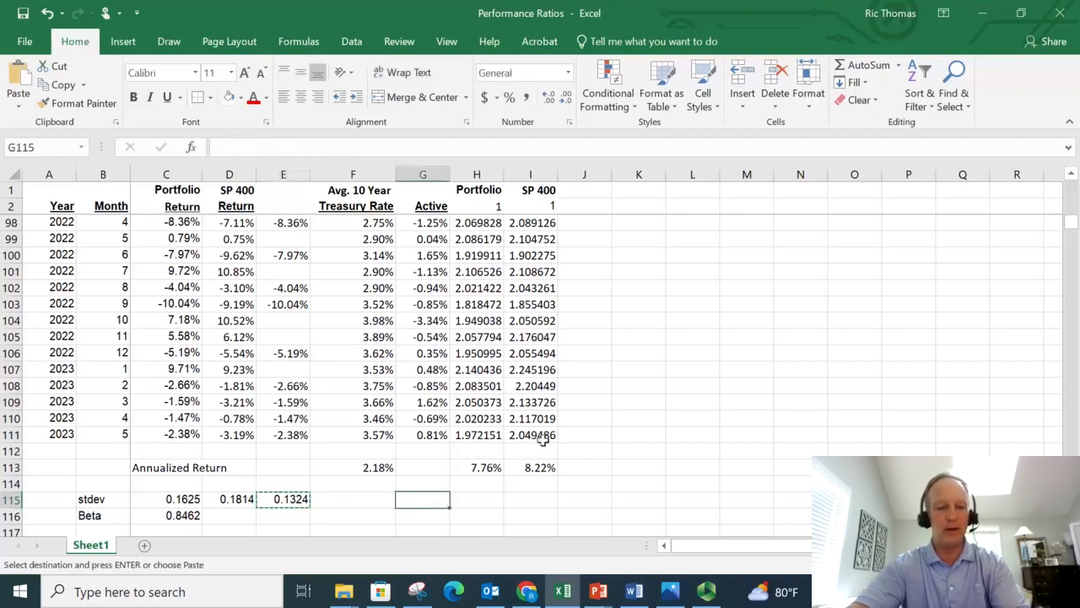
pyautogui.hotkey('ctrl', 'v')
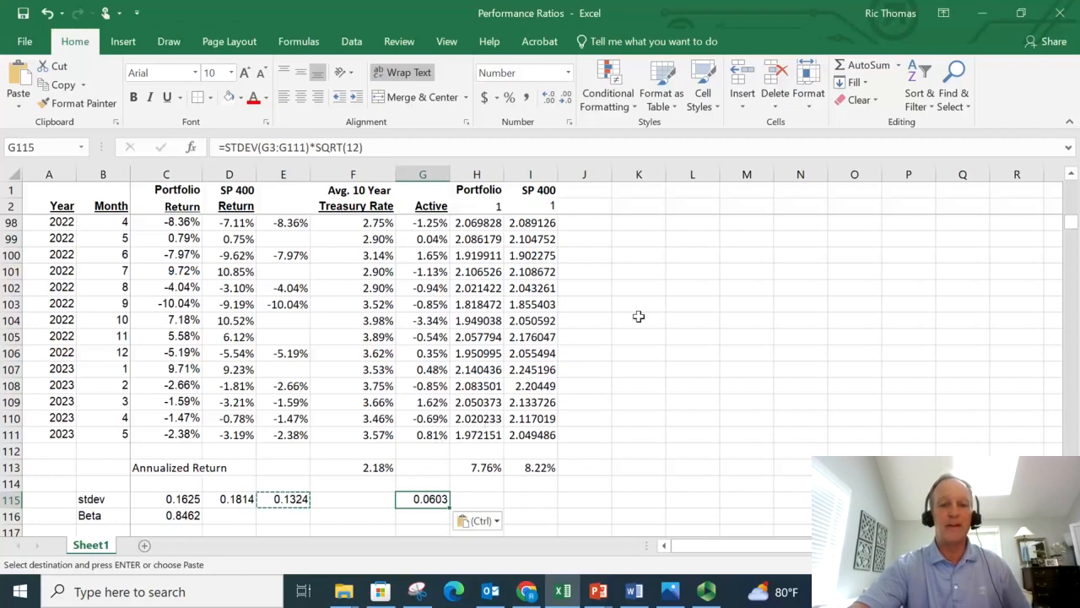
# Step: Format the active return standard deviation in G115 as a percentage with two decimal places
pyautogui.click(510, 98)
pyautogui.click(548, 98)
pyautogui.click(547, 98)
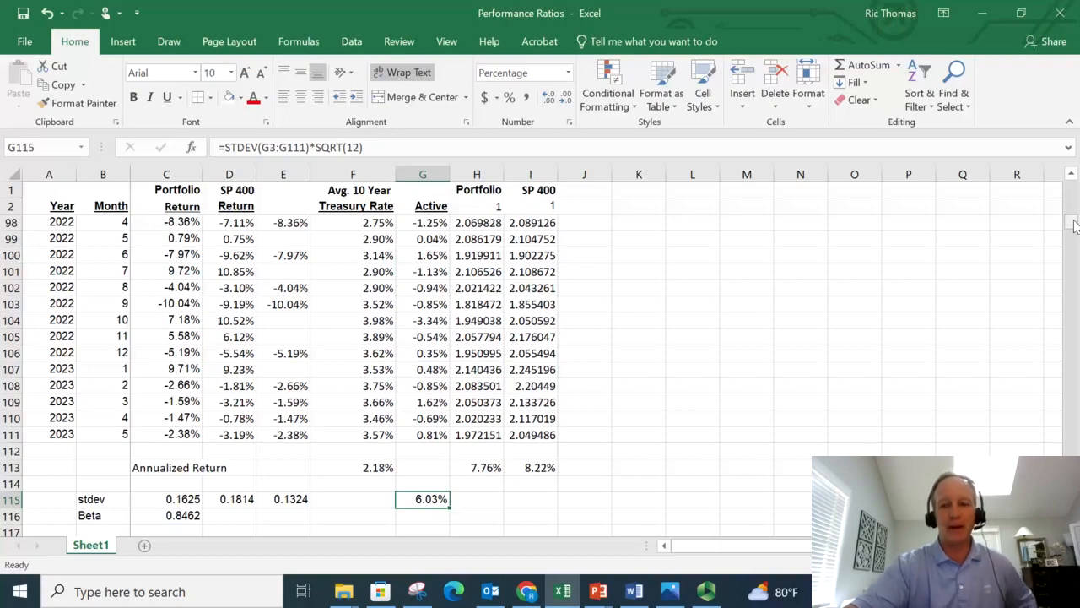
# Step: Delete the scatter chart covering the ratio labels below the formula box
pyautogui.moveTo(1074, 224); pyautogui.dragTo(1073, 188)
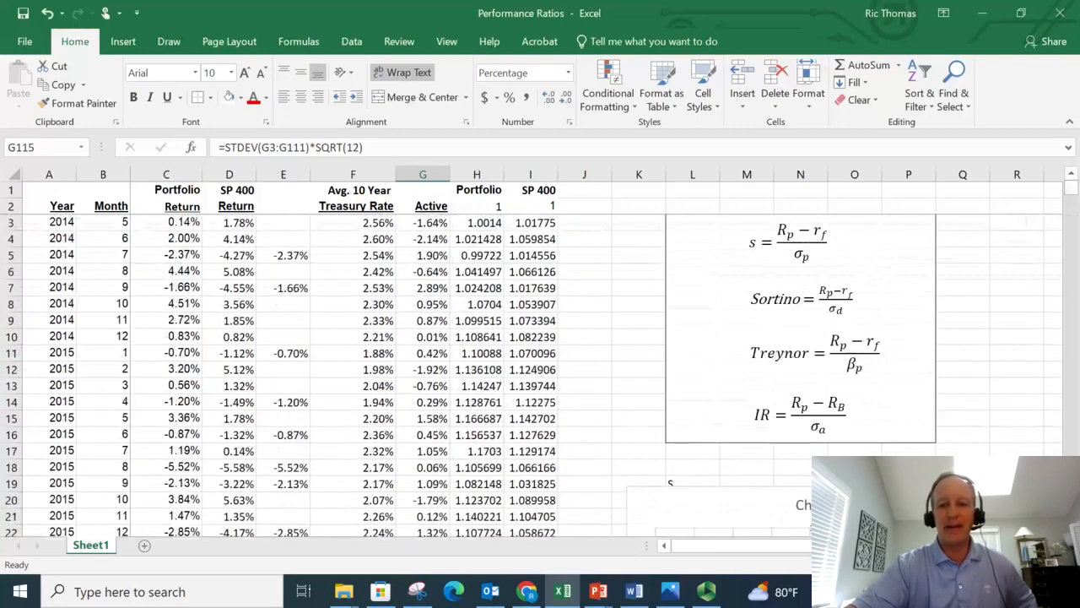
pyautogui.scroll(-5, 700, 313)
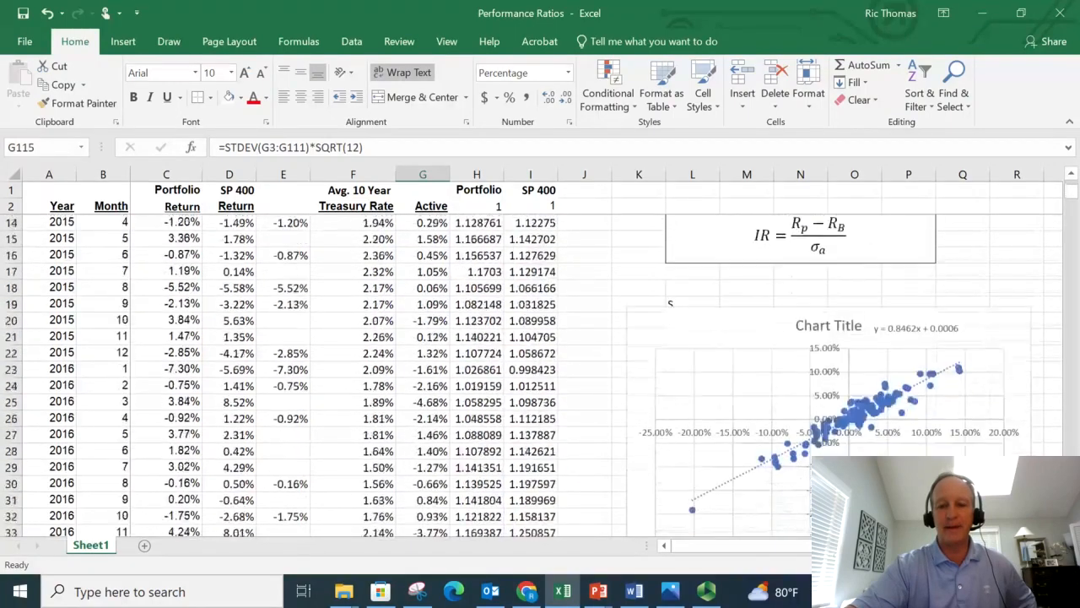
pyautogui.click(701, 267)
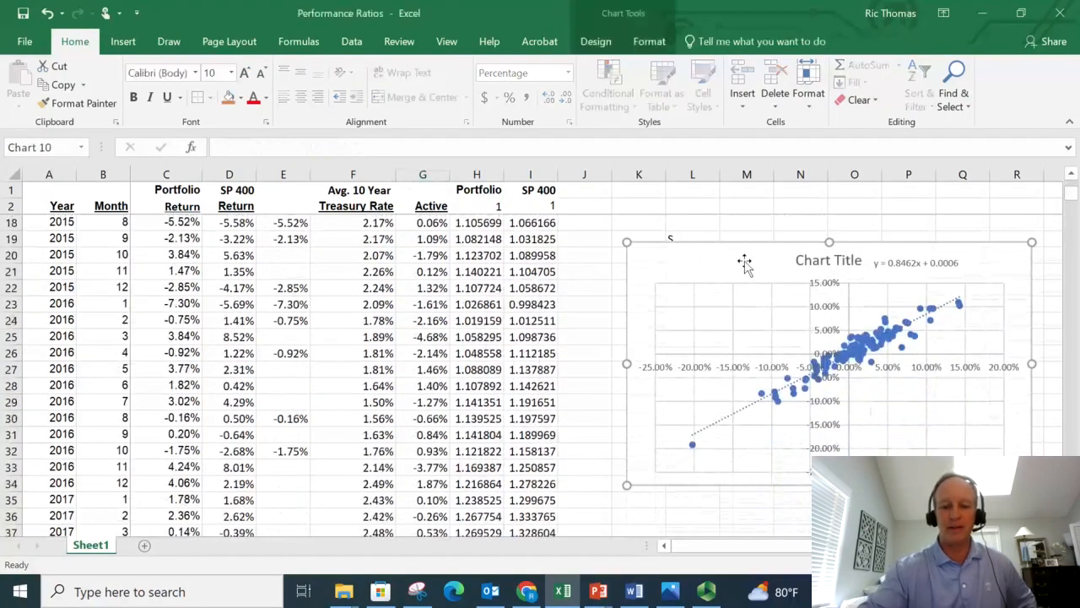
pyautogui.press('Delete')
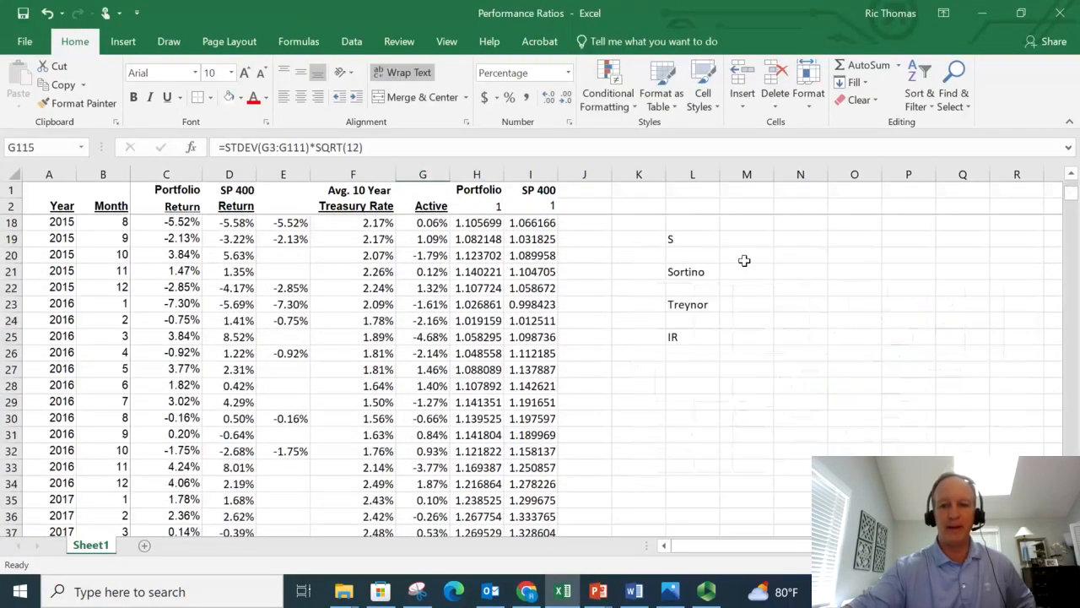
# Step: Calculate the Sharpe ratio in M19 with =(H113-F113)/C115, using the annualized portfolio return, Treasury rate and portfolio standard deviation
pyautogui.click(1071, 173)
pyautogui.click(1072, 174)
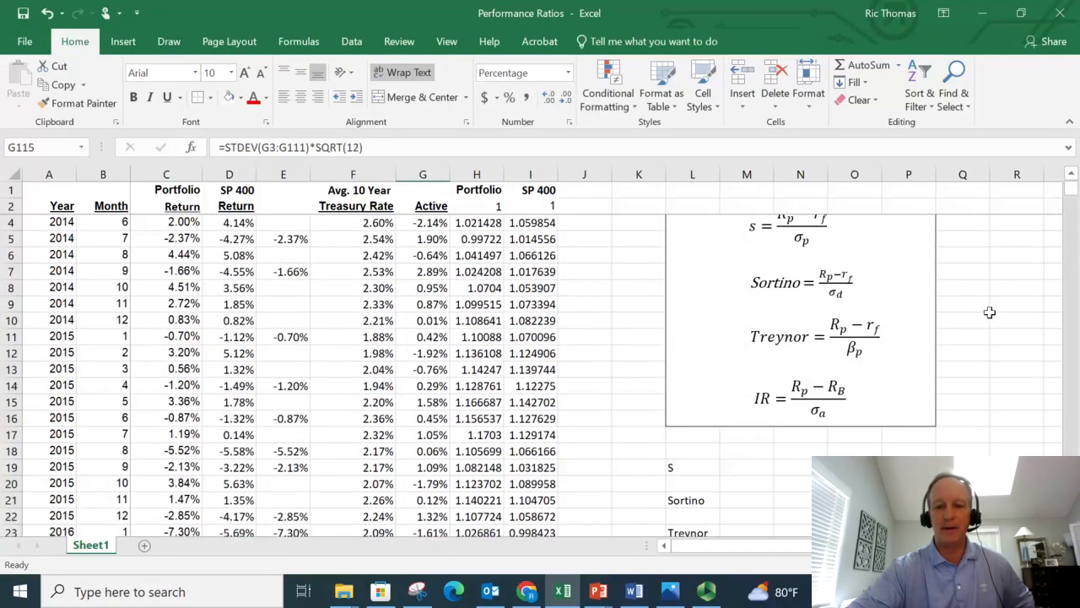
pyautogui.click(749, 467)
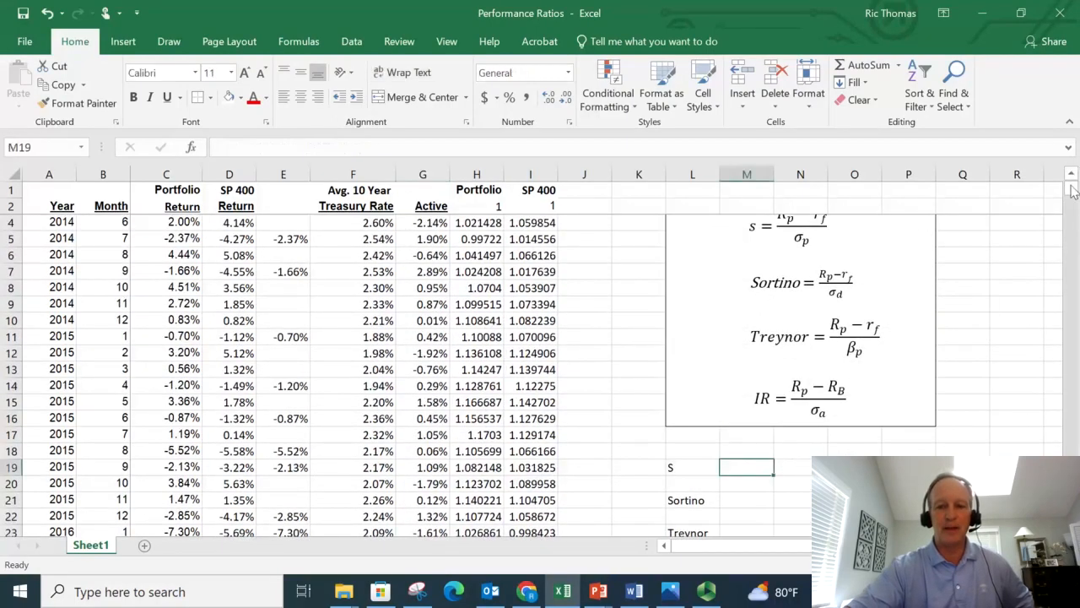
pyautogui.write('=')
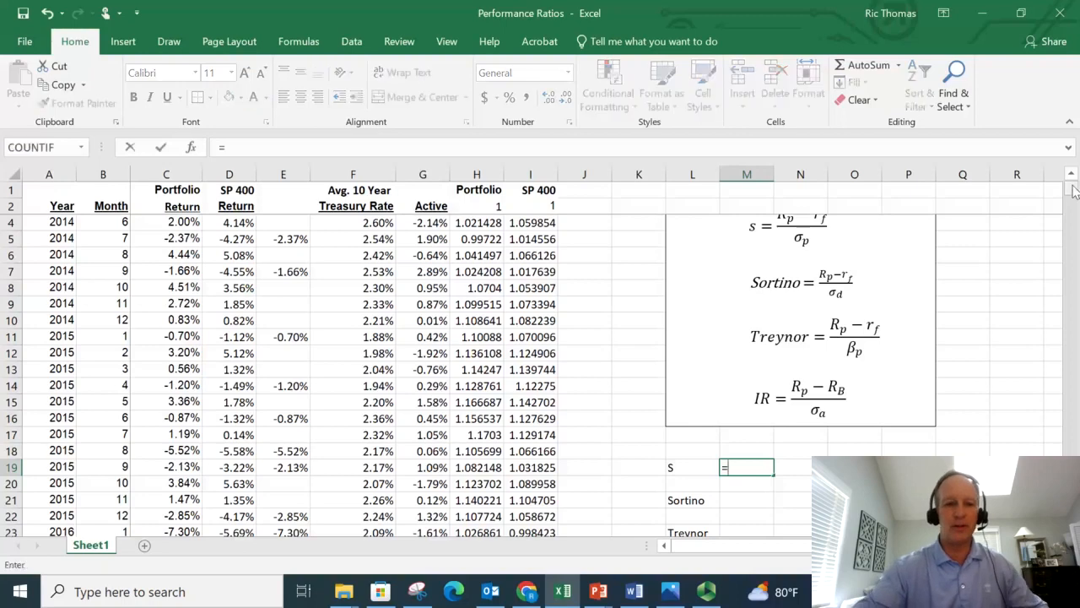
pyautogui.write('(')
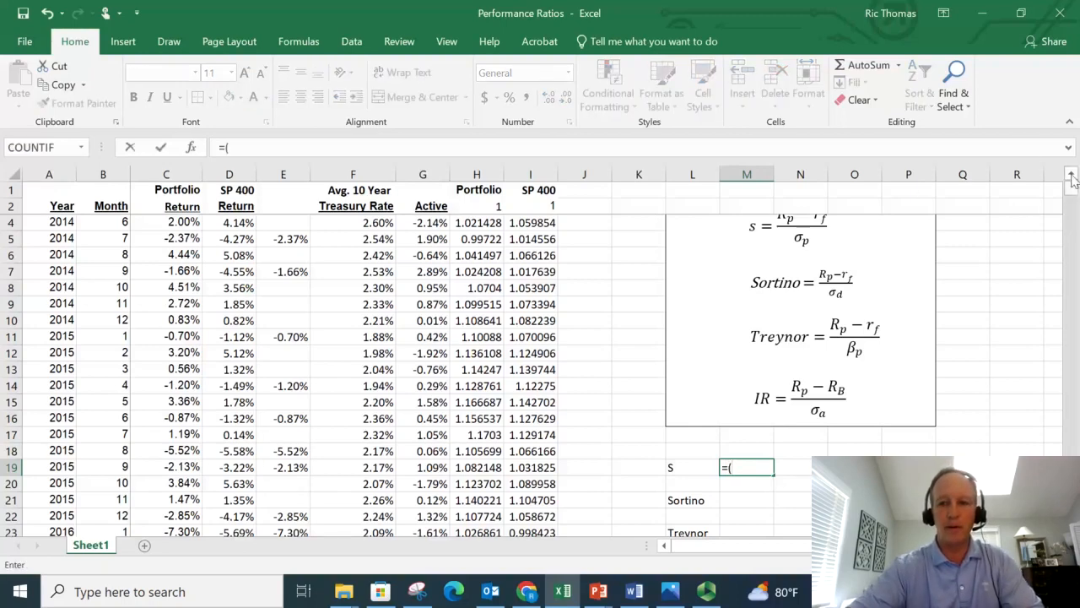
pyautogui.click(1072, 179)
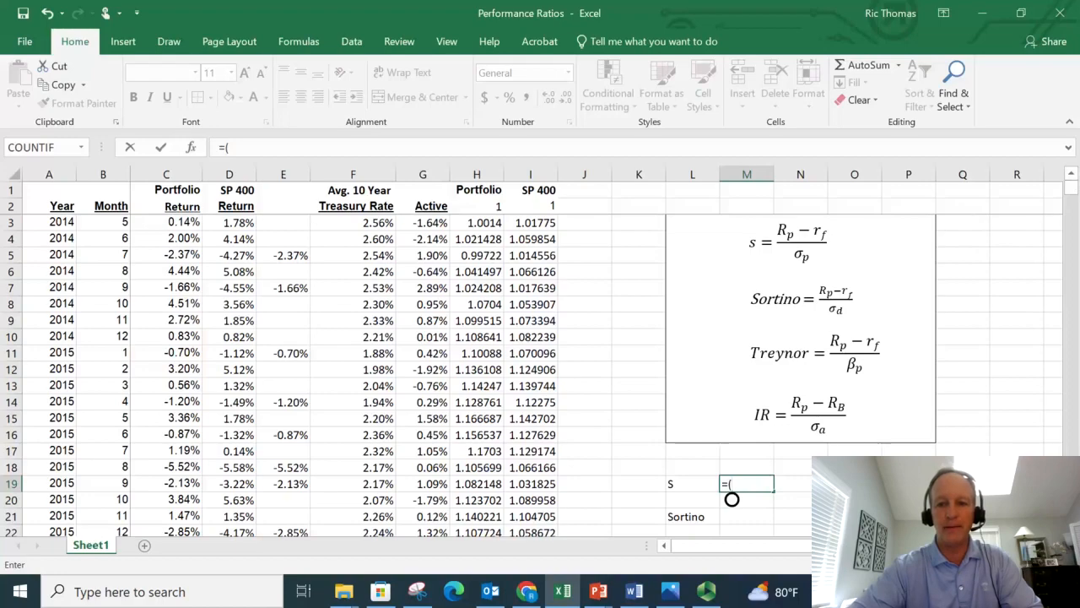
pyautogui.scroll(-19, 732, 499)
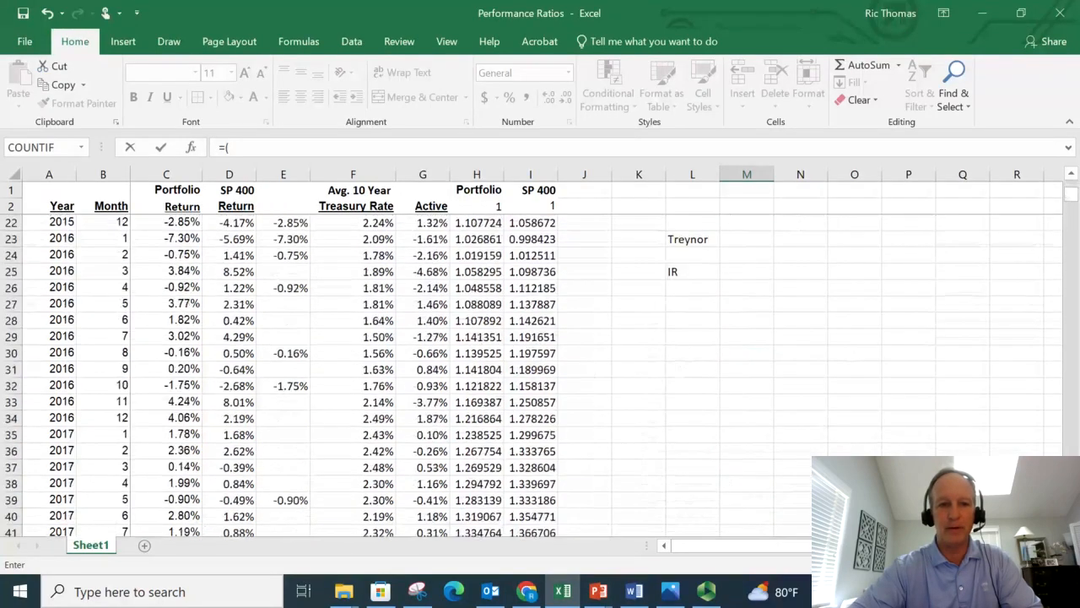
pyautogui.scroll(-13, 675, 521)
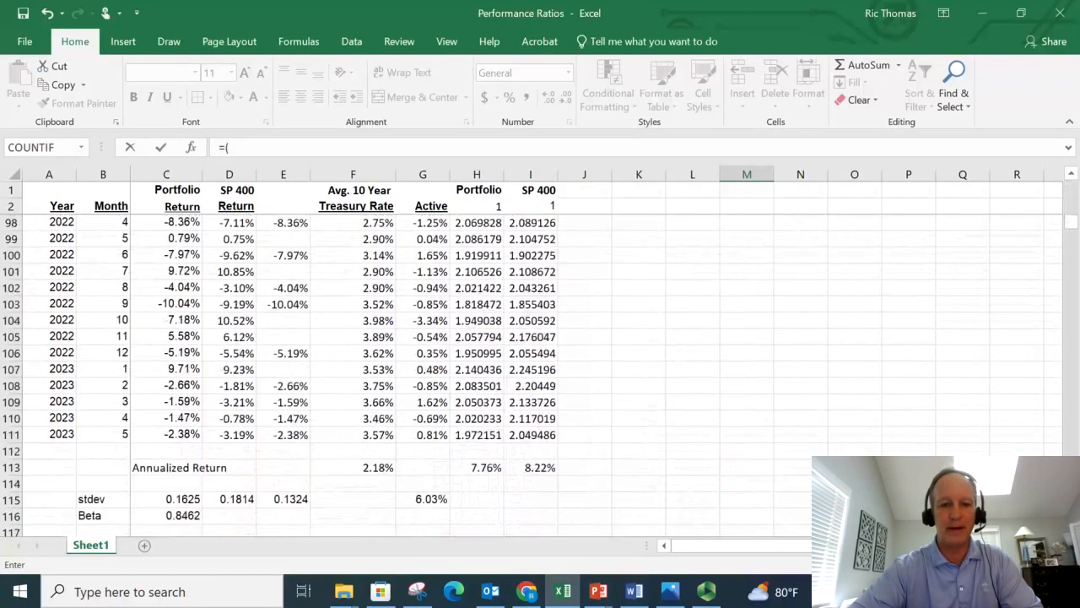
pyautogui.click(488, 469)
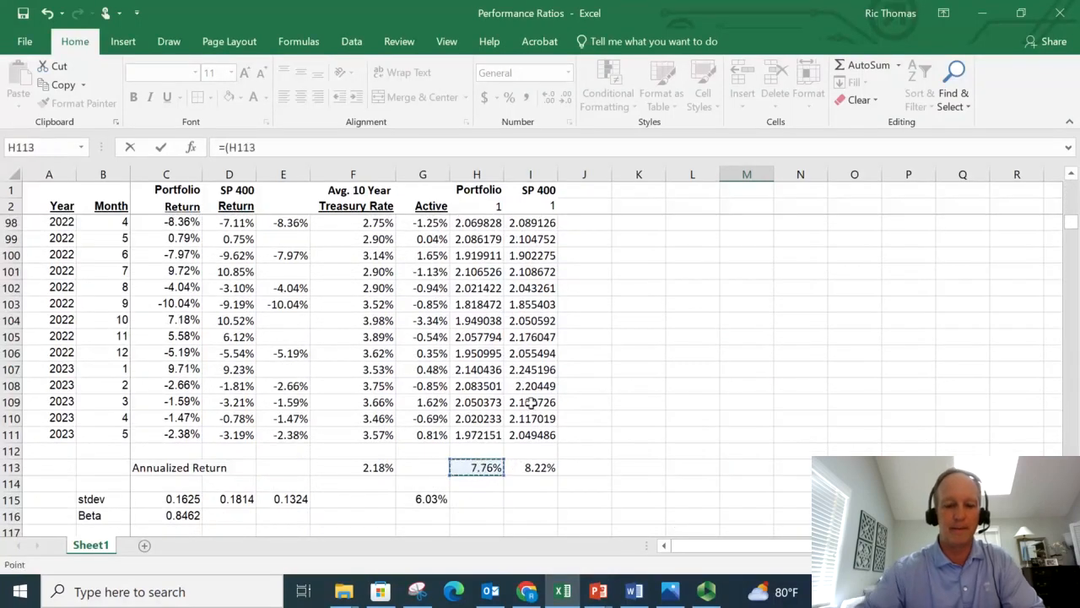
pyautogui.write('-')
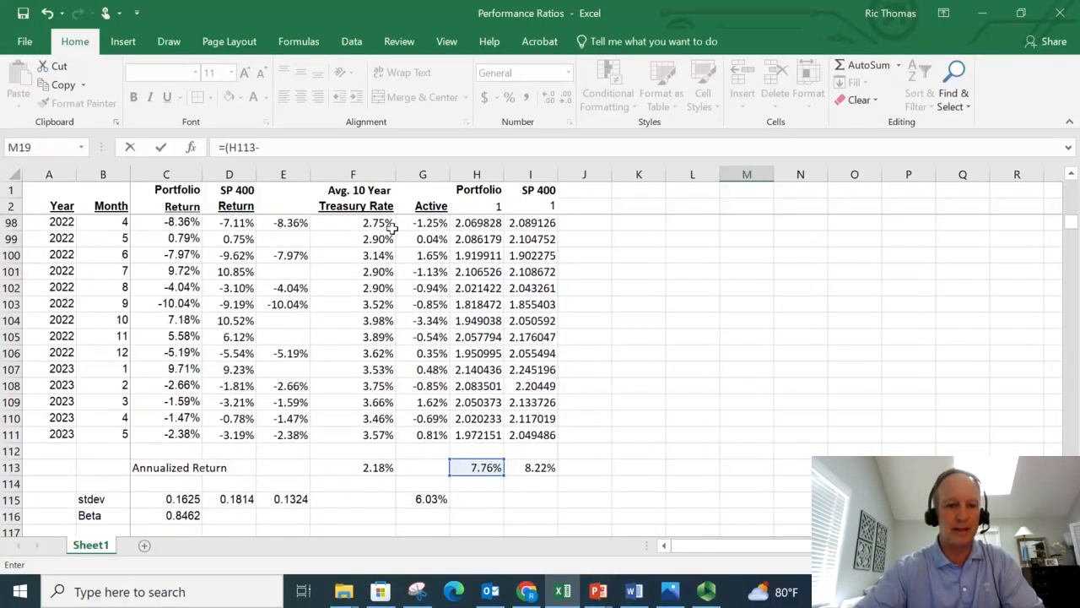
pyautogui.click(358, 471)
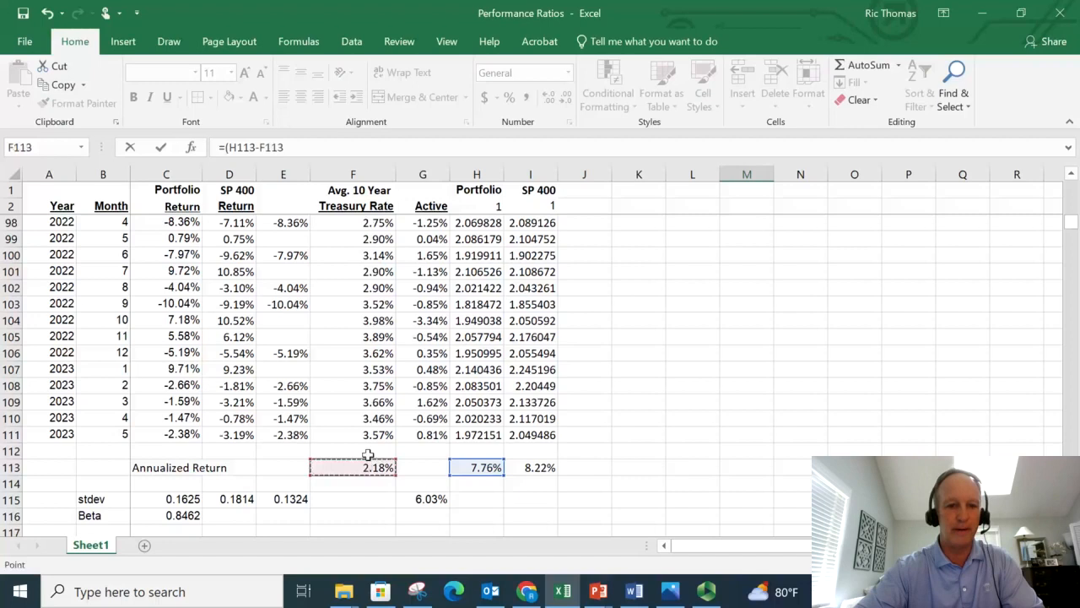
pyautogui.click(308, 147)
pyautogui.write(')/')
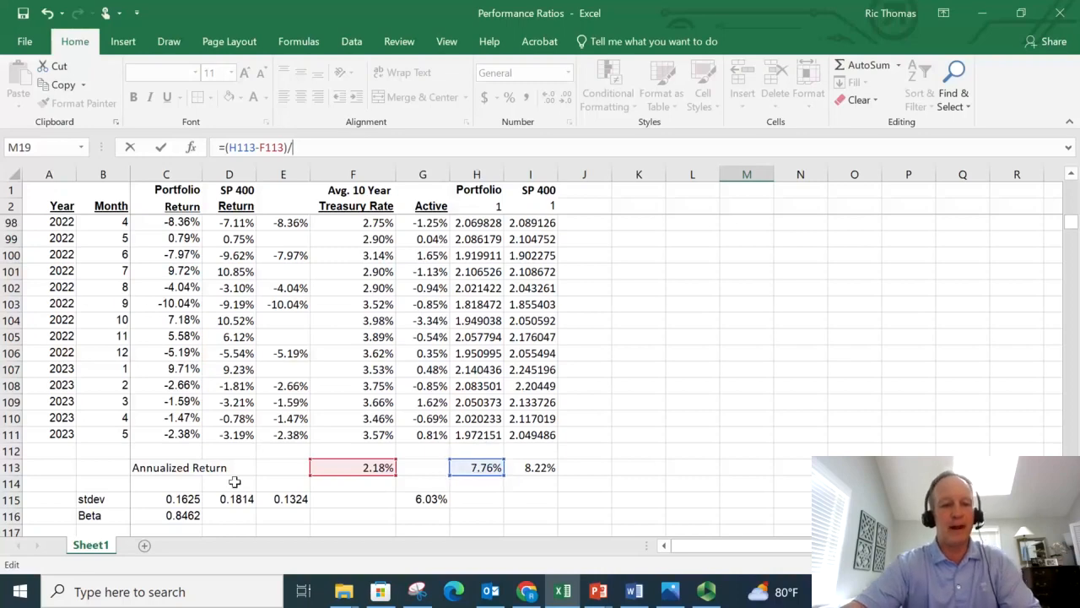
pyautogui.click(181, 499)
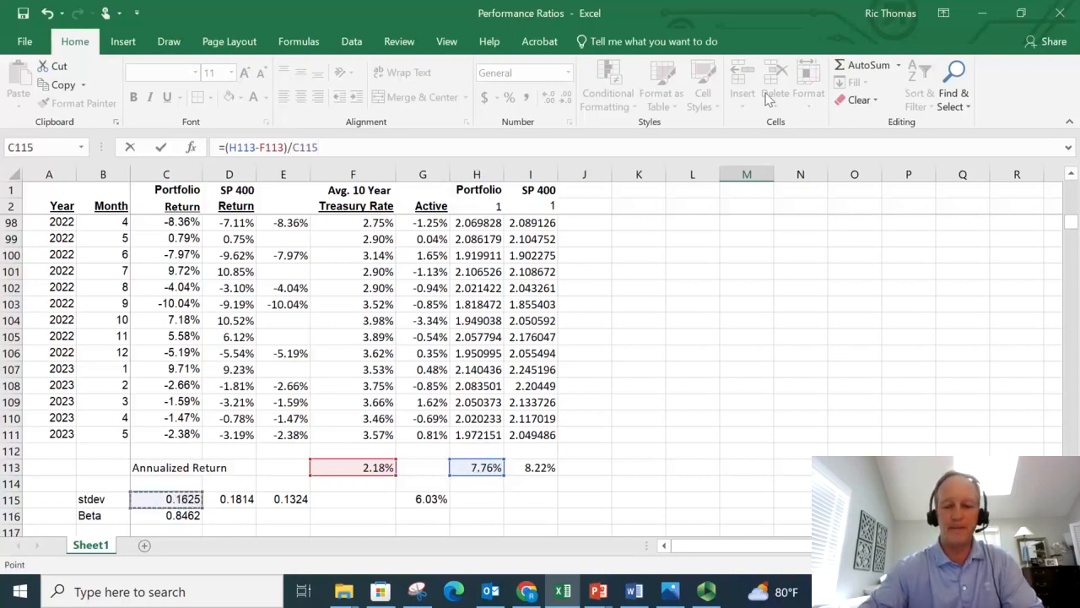
pyautogui.press('Return')
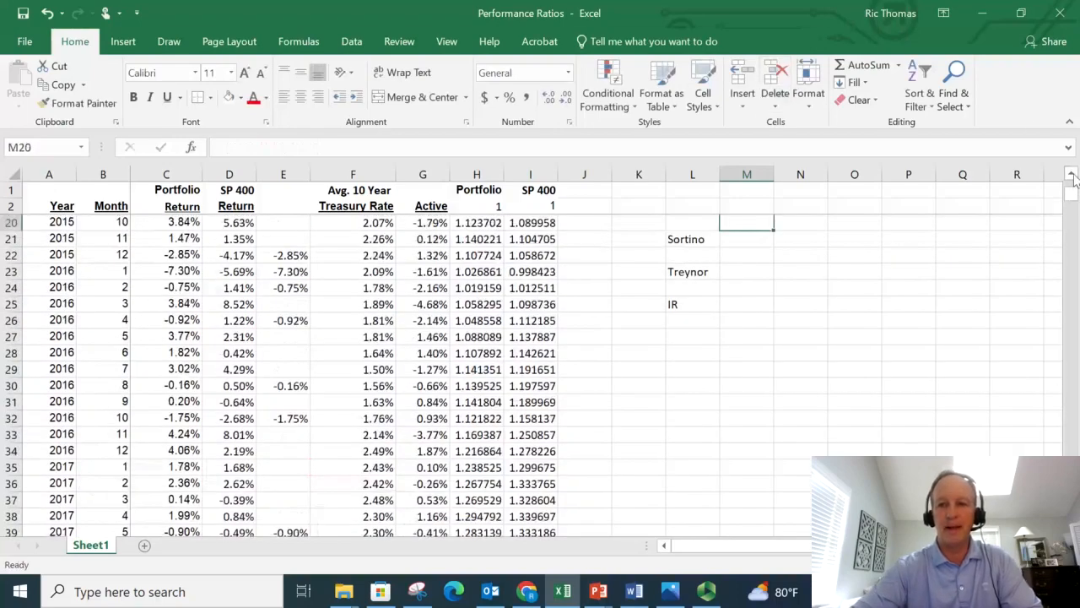
pyautogui.scroll(2, 1073, 179)
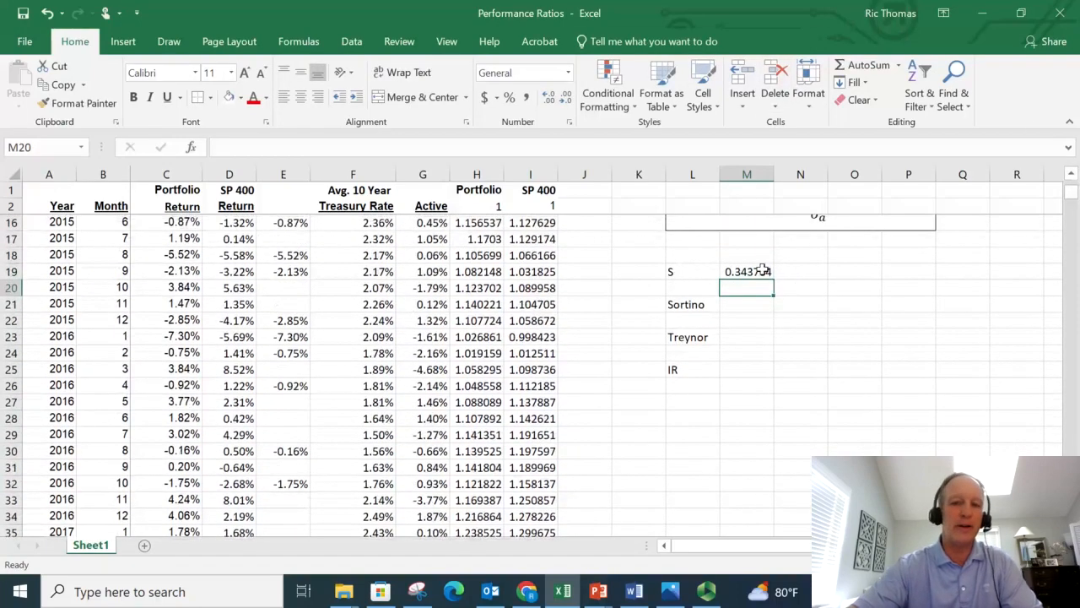
pyautogui.click(763, 271)
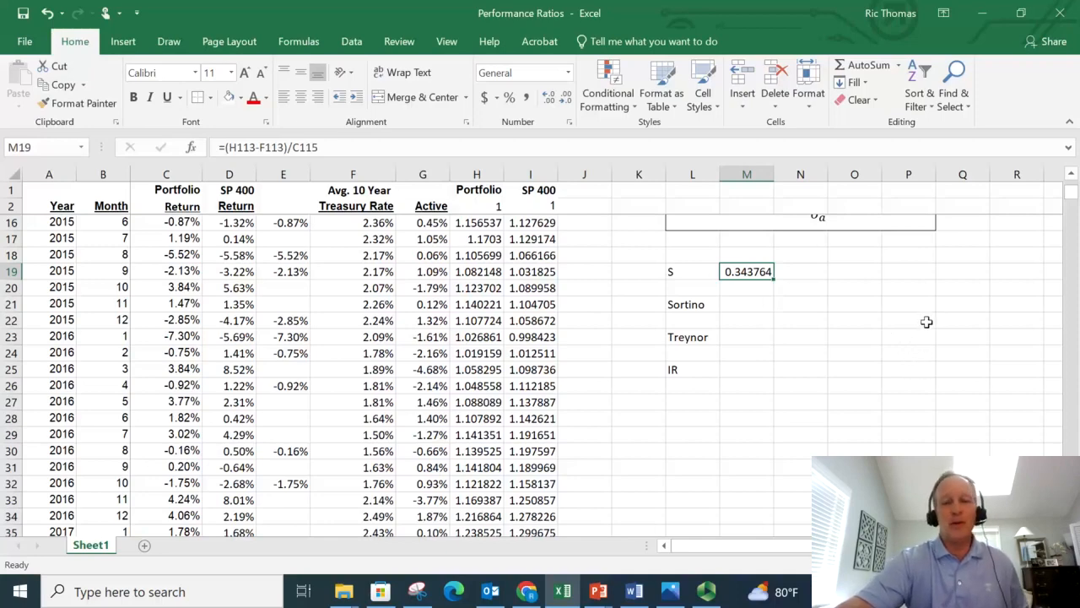
# Step: Enter the Sortino ratio's numerator in M21 as =(H113-F113), the annualized portfolio return minus the annualized Treasury rate
pyautogui.click(1072, 180)
pyautogui.click(1072, 179)
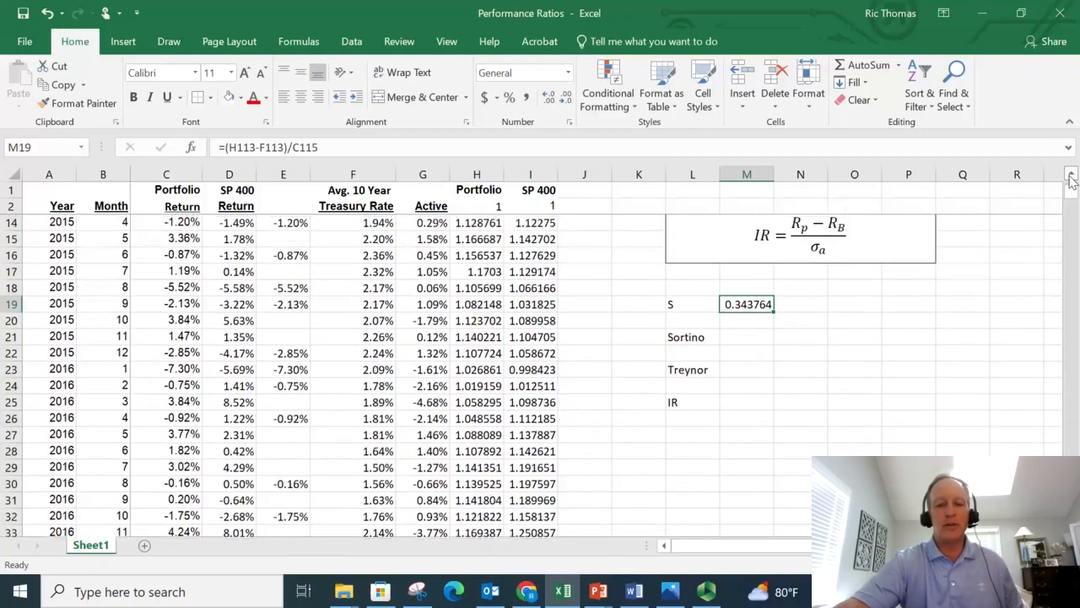
pyautogui.scroll(4, 1072, 180)
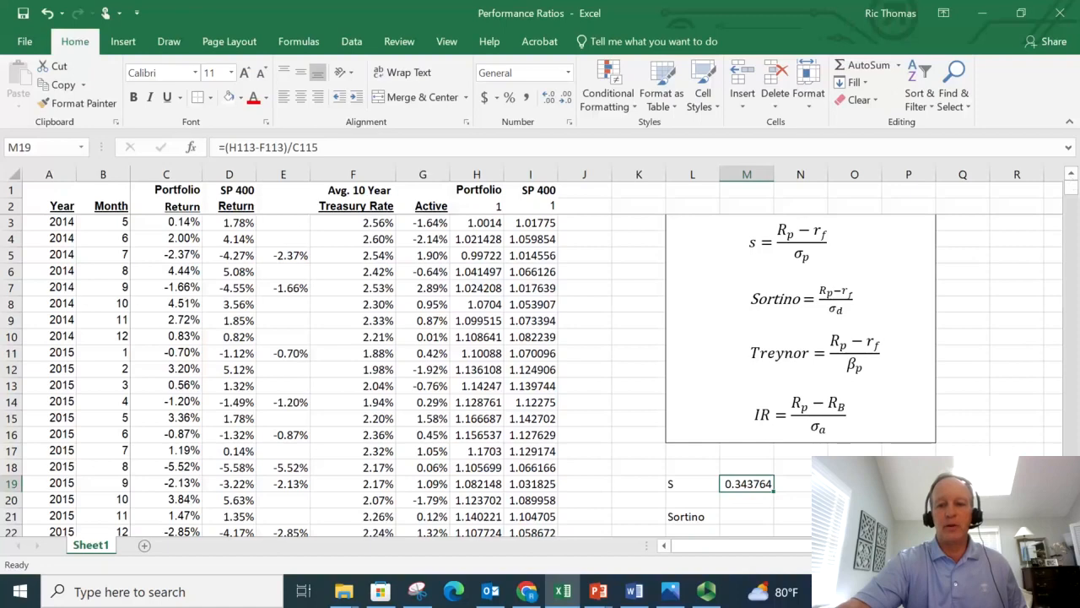
pyautogui.scroll(-2, 734, 419)
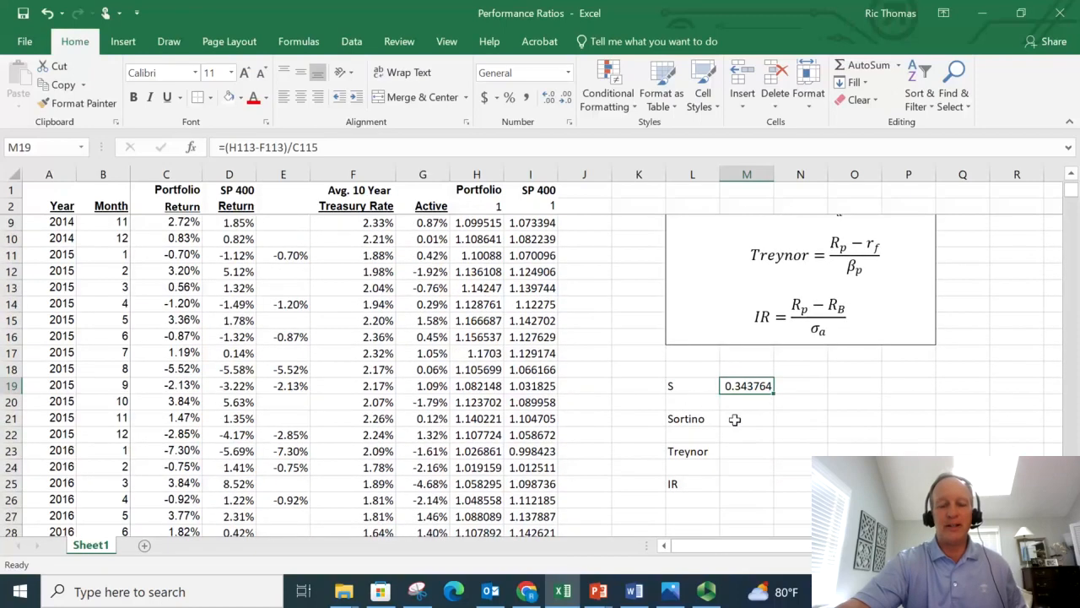
pyautogui.click(734, 420)
pyautogui.write('=')
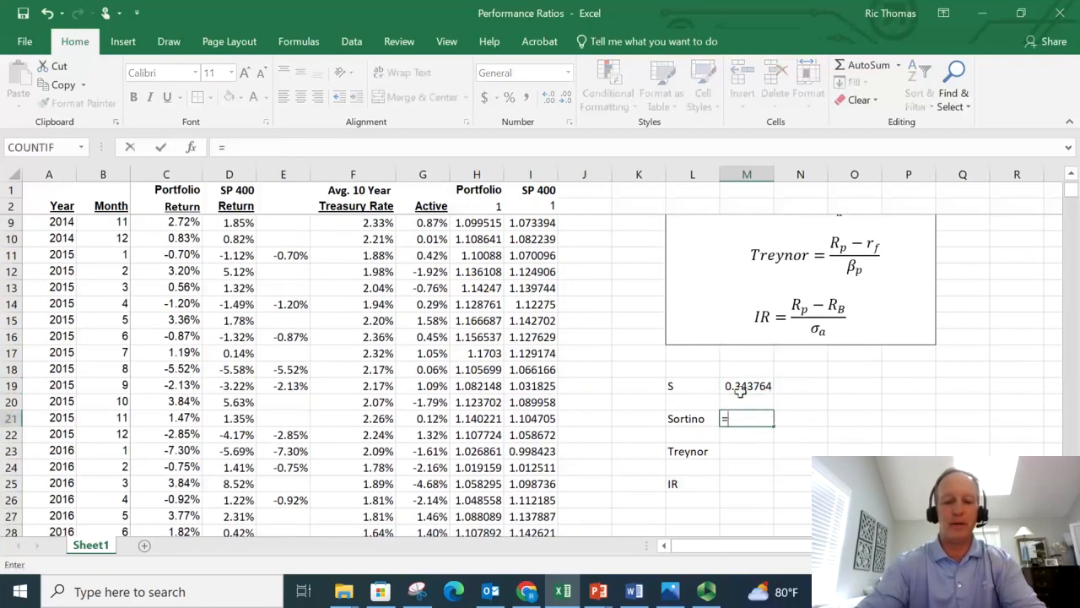
pyautogui.write('(')
pyautogui.click(1052, 499)
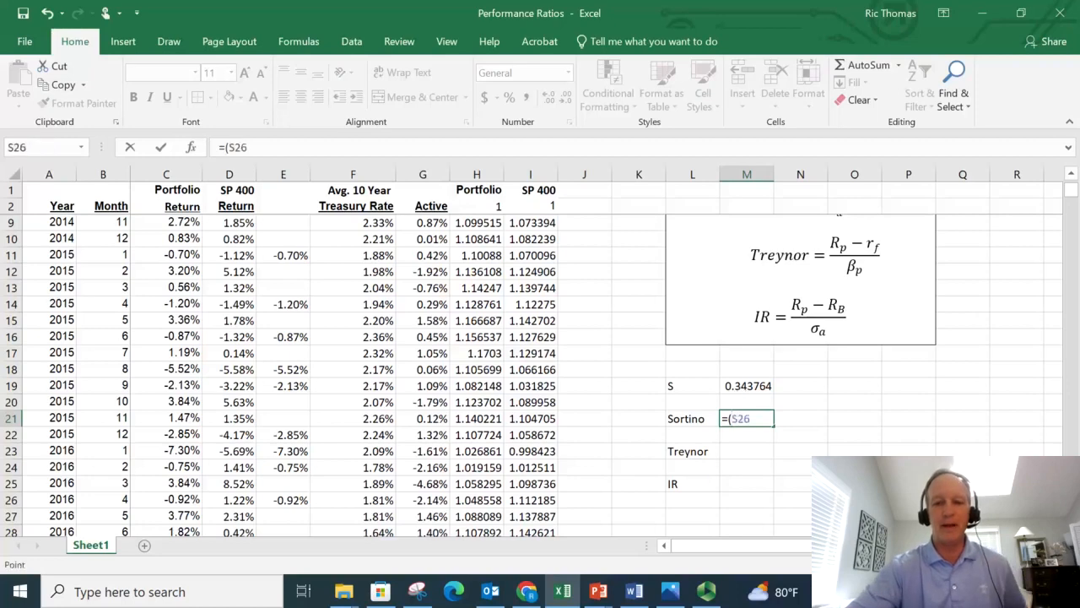
pyautogui.click(1019, 484)
pyautogui.scroll(-20, 540, 371)
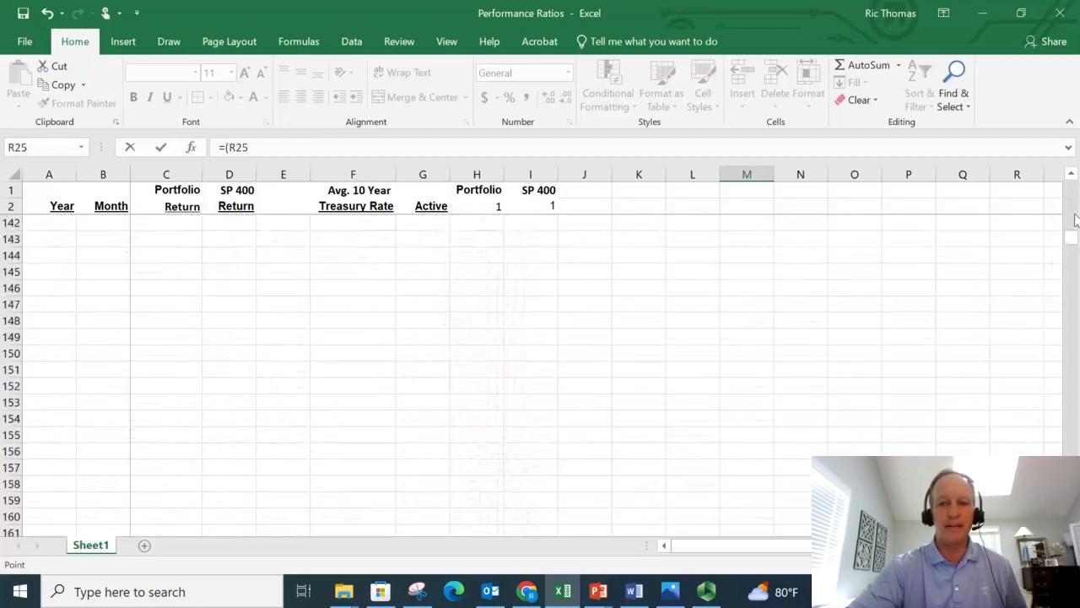
pyautogui.scroll(13, 1072, 224)
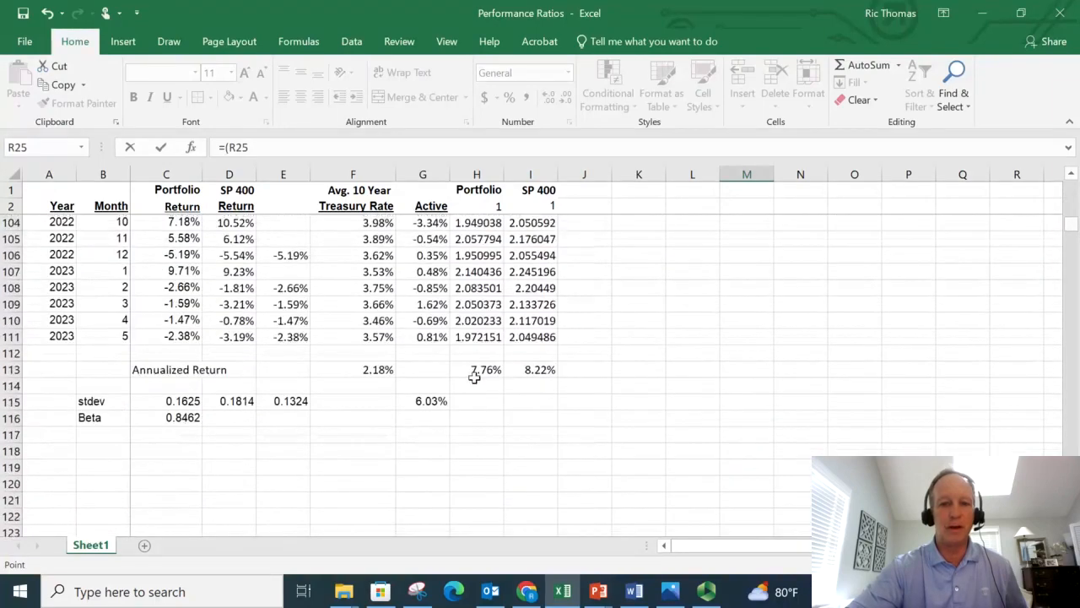
pyautogui.moveTo(474, 374); pyautogui.dragTo(476, 387)
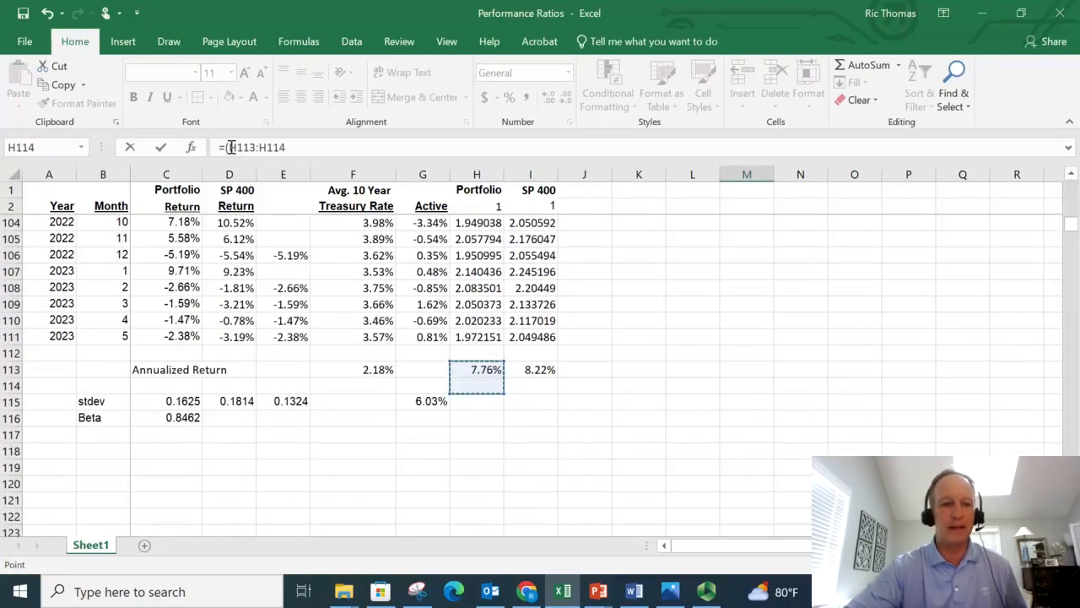
pyautogui.moveTo(230, 146); pyautogui.dragTo(286, 147)
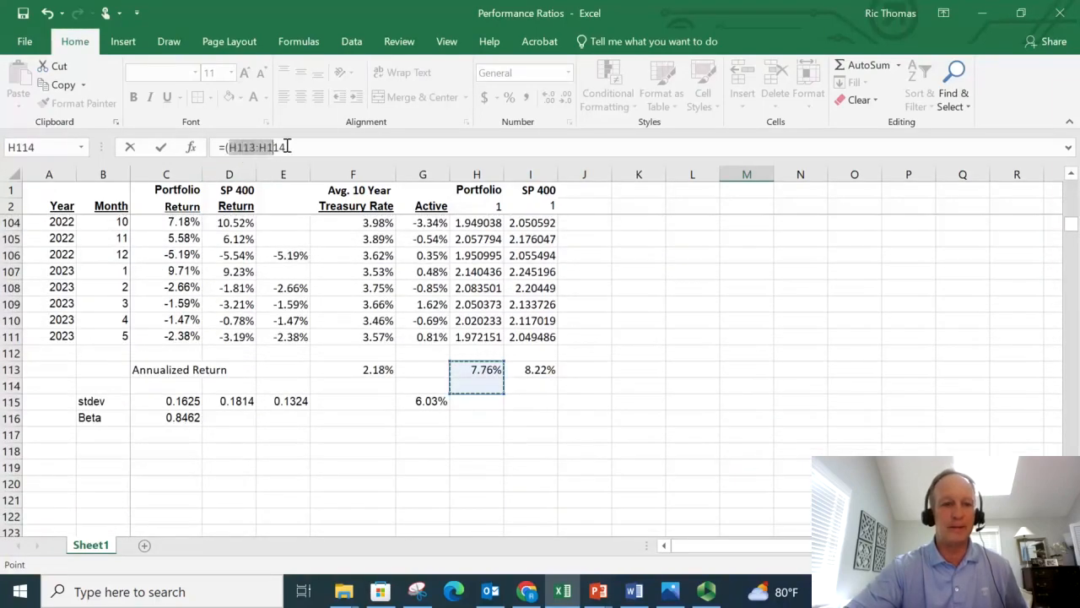
pyautogui.click(477, 371)
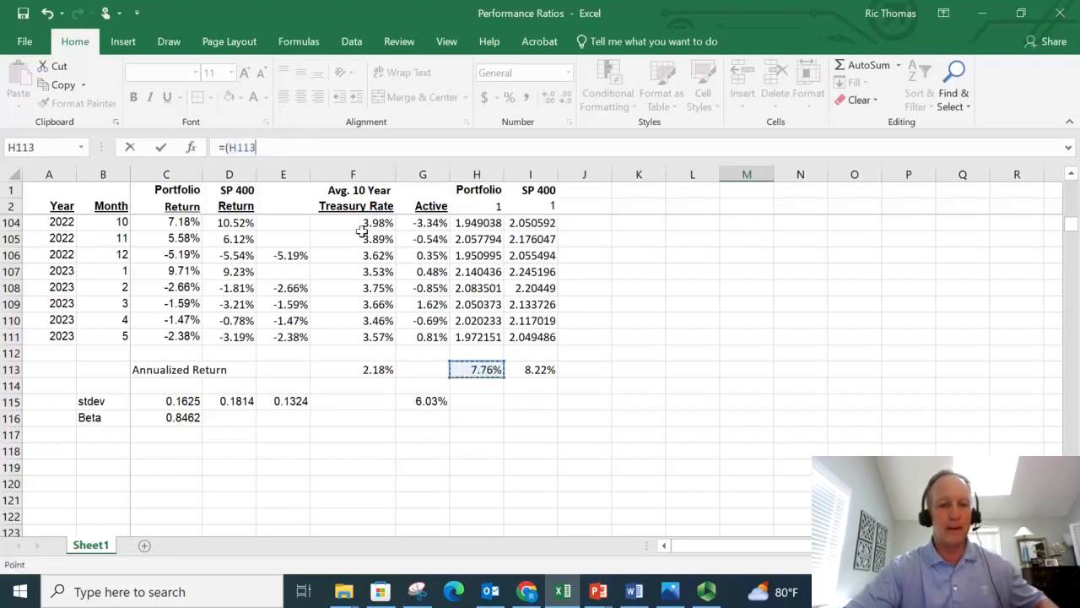
pyautogui.write('-')
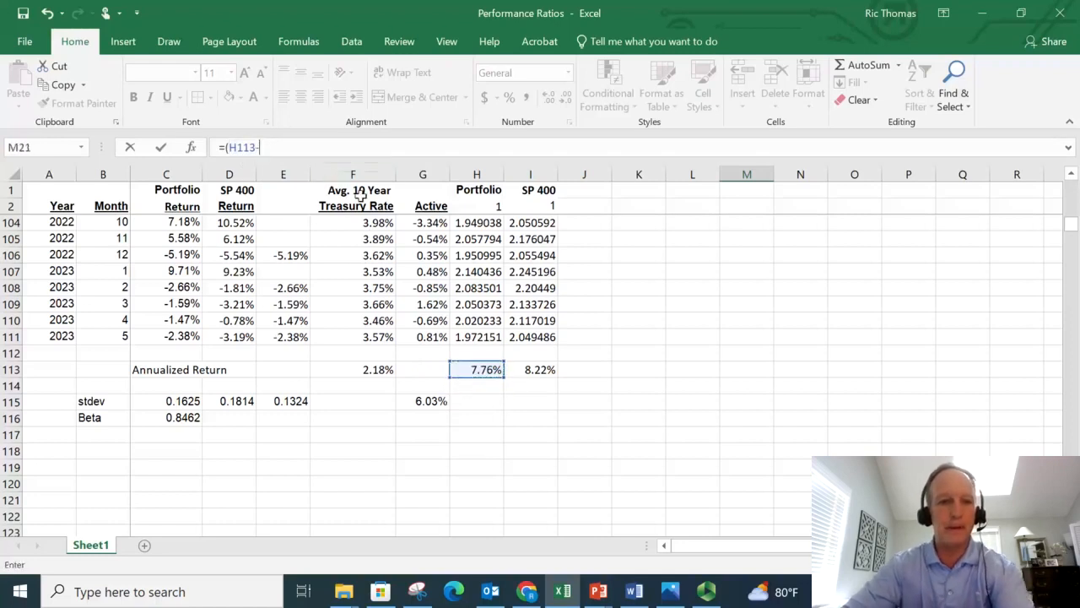
pyautogui.click(382, 370)
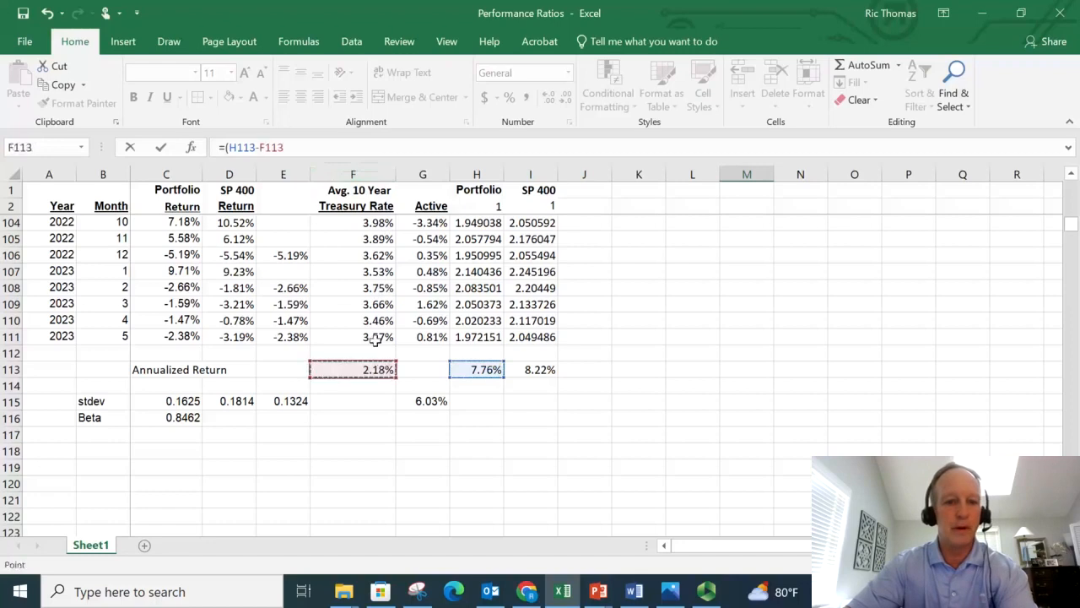
pyautogui.click(324, 149)
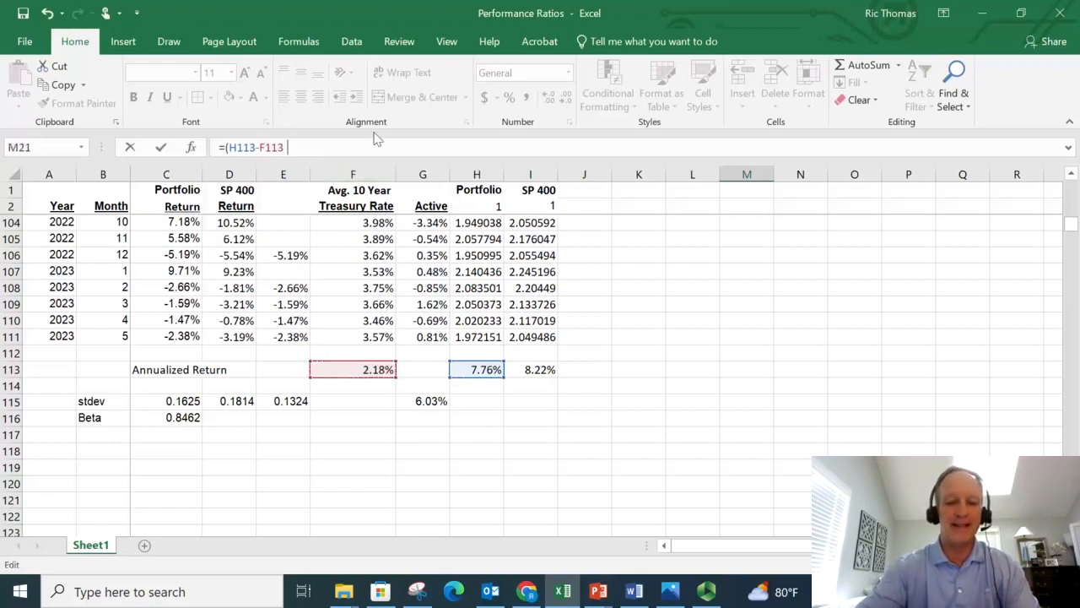
pyautogui.write(')')
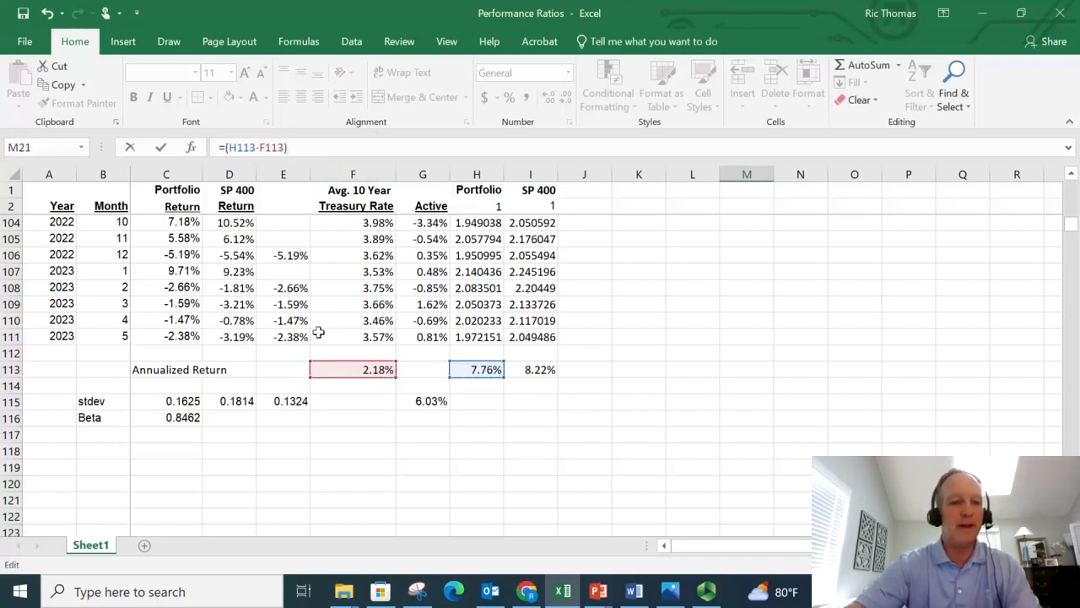
pyautogui.click(287, 402)
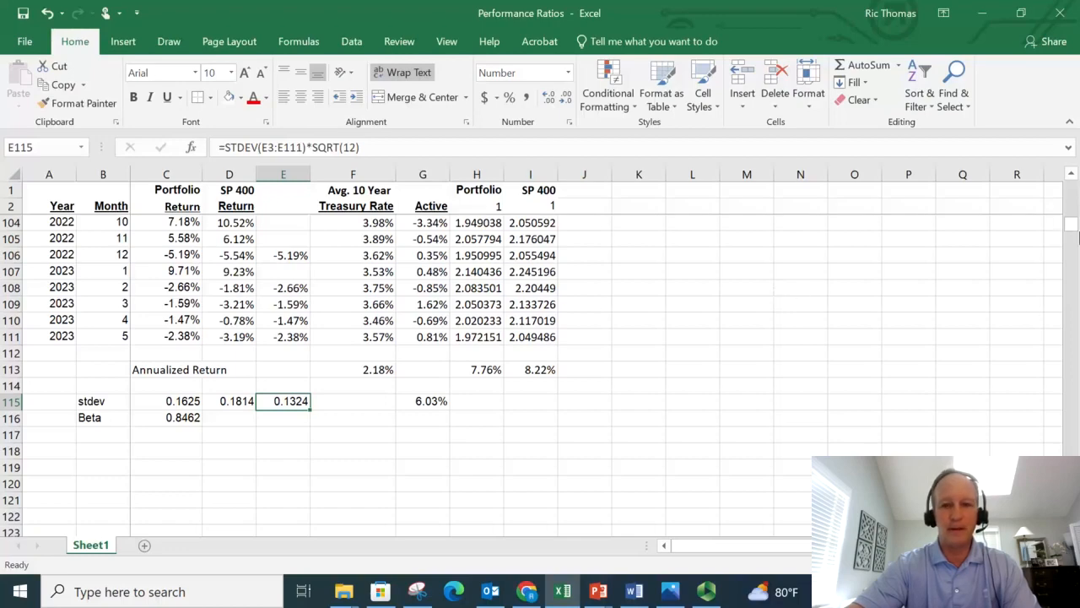
# Step: Complete the Sortino ratio in M21 by dividing the return difference by the downside standard deviation, giving =(H113-F113)/E115
pyautogui.moveTo(1076, 236); pyautogui.dragTo(1070, 189)
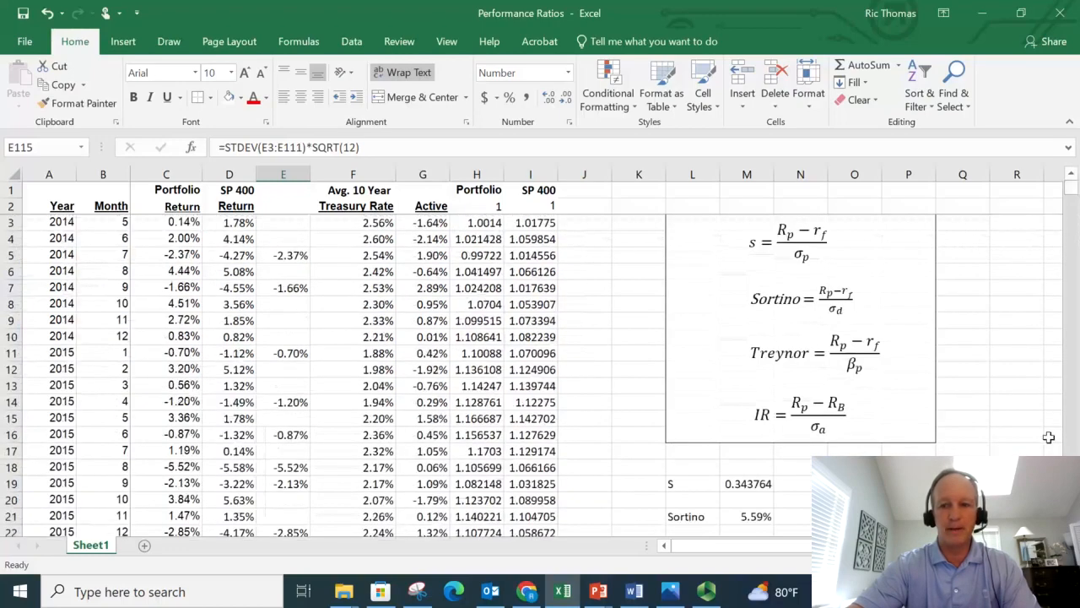
pyautogui.scroll(-6, 919, 352)
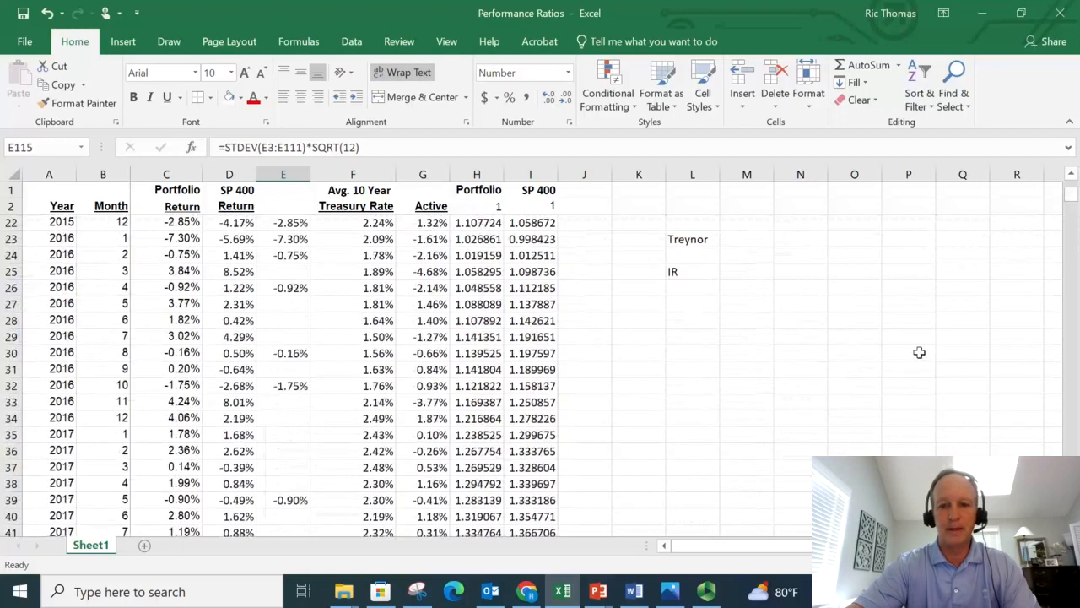
pyautogui.click(1072, 175)
pyautogui.click(747, 240)
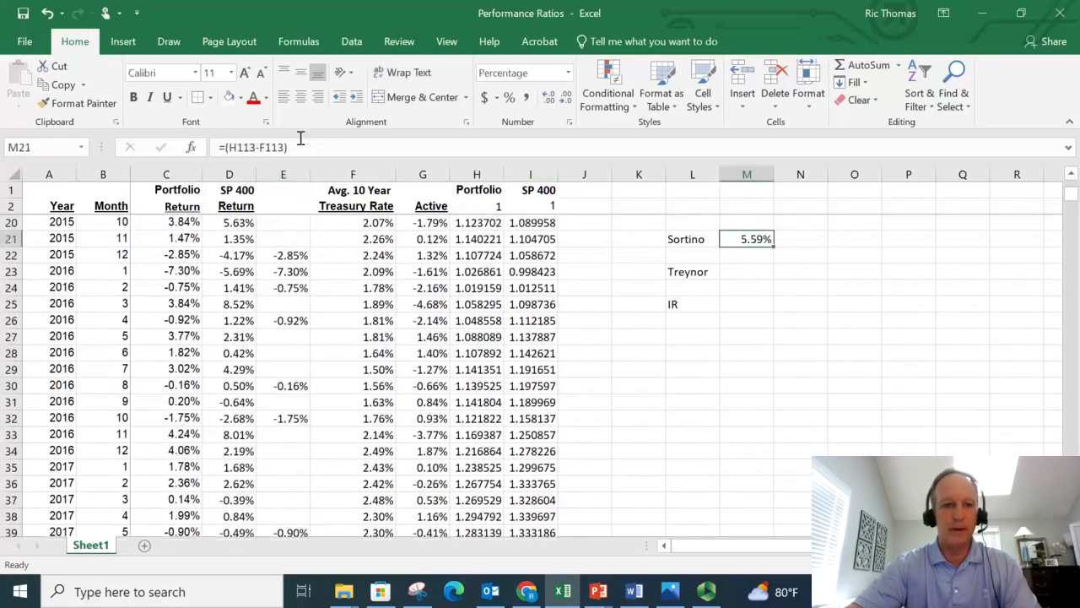
pyautogui.click(293, 147)
pyautogui.write('/')
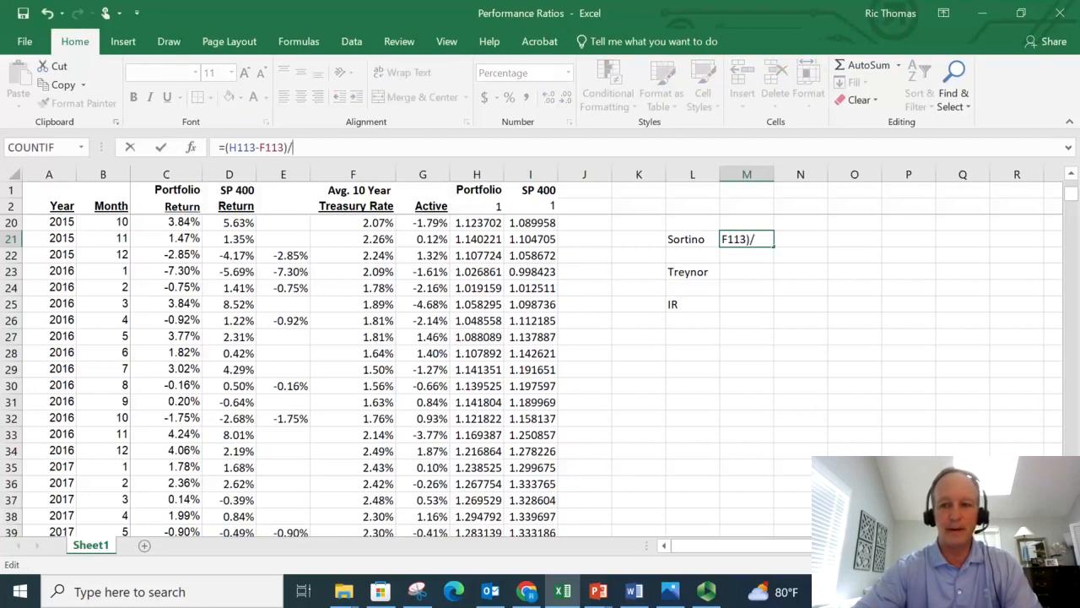
pyautogui.scroll(-20, 494, 268)
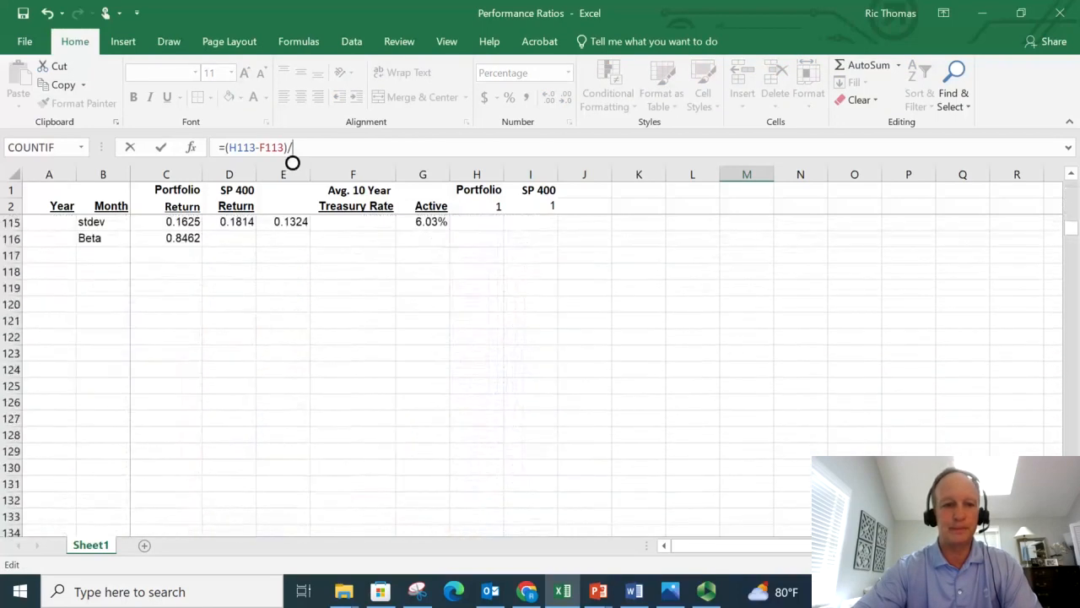
pyautogui.click(290, 221)
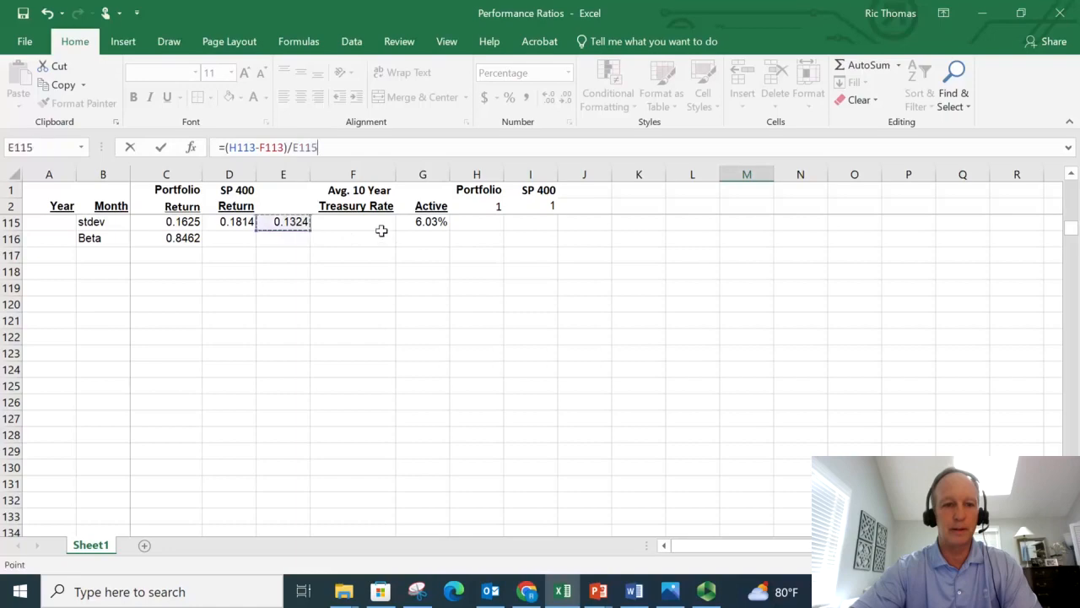
pyautogui.press('Return')
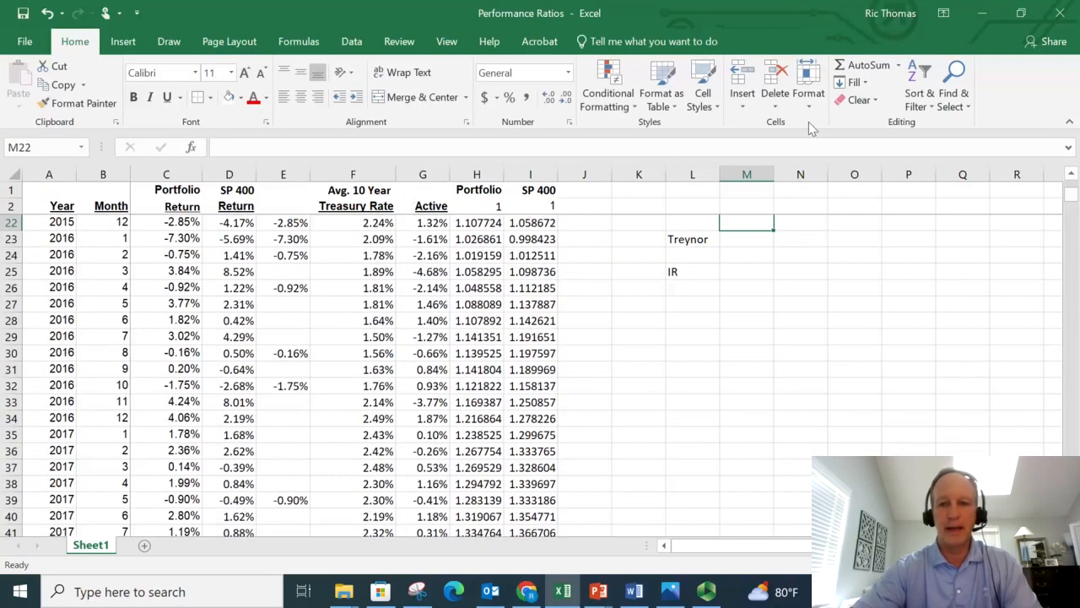
# Step: Format the Sortino ratio in M21 as a plain number with four decimal places instead of a percentage
pyautogui.click(1070, 174)
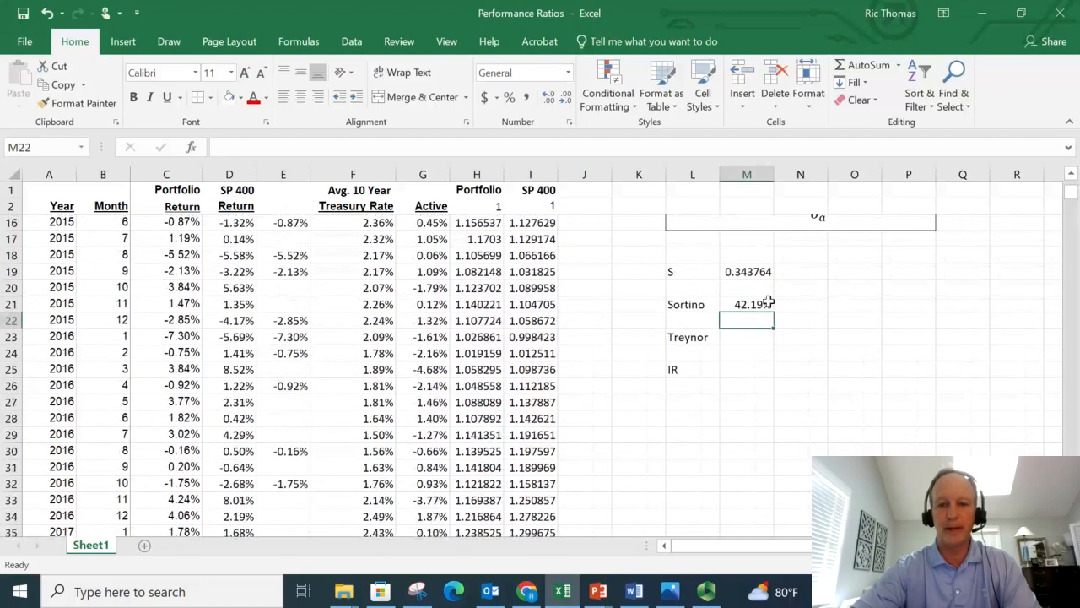
pyautogui.click(768, 303)
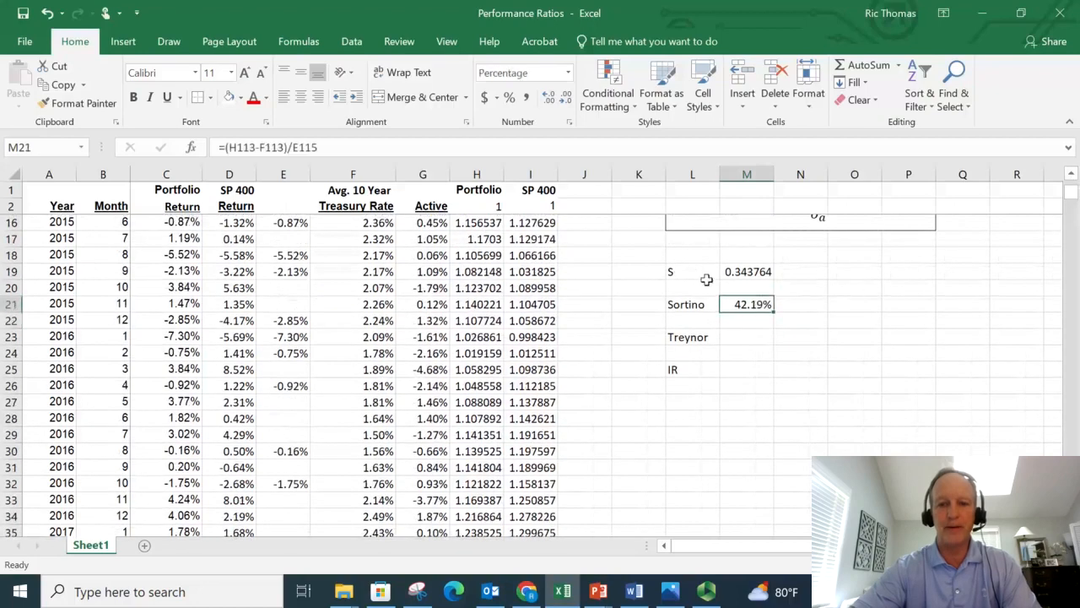
pyautogui.click(497, 98)
pyautogui.click(510, 98)
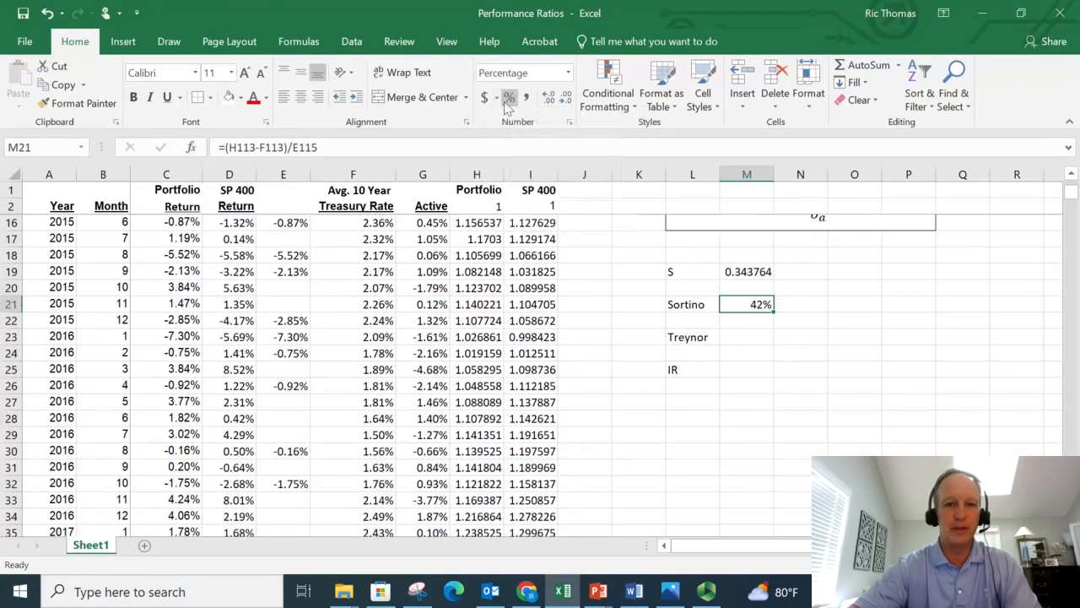
pyautogui.click(568, 73)
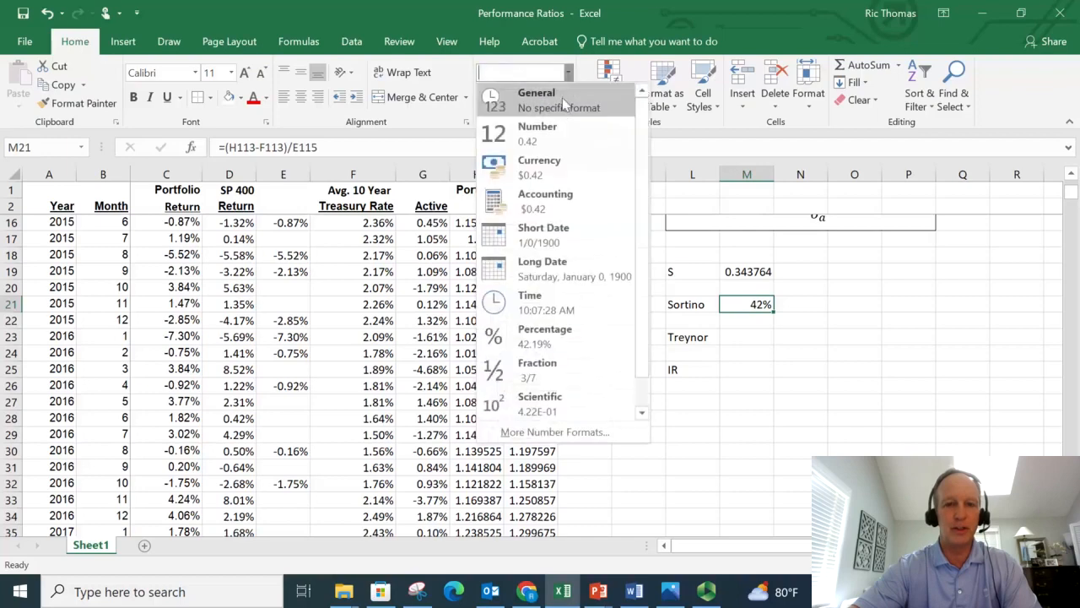
pyautogui.click(563, 114)
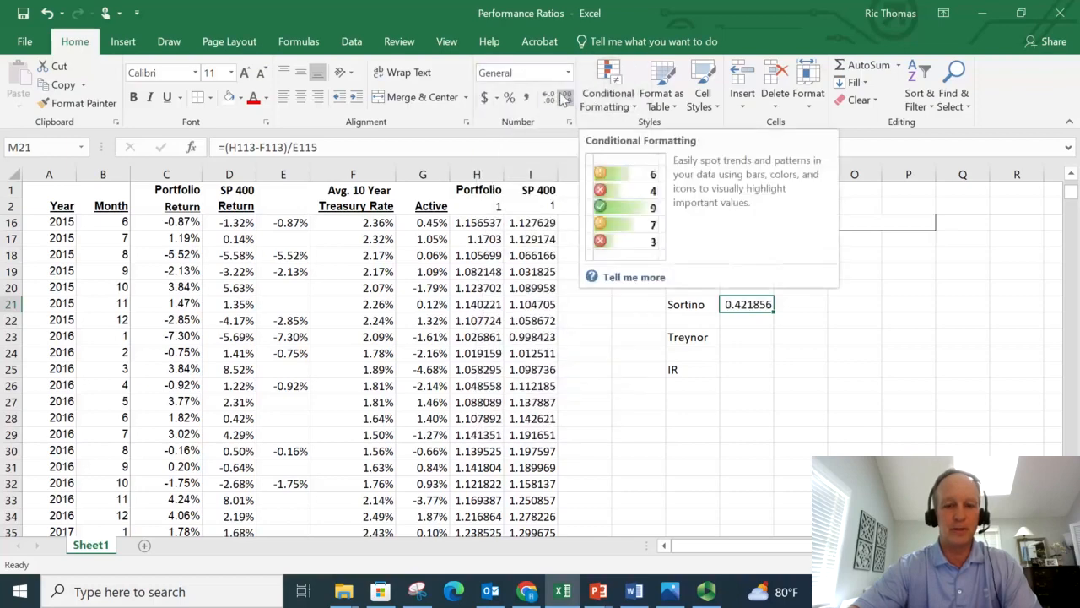
pyautogui.click(566, 99)
pyautogui.click(566, 99)
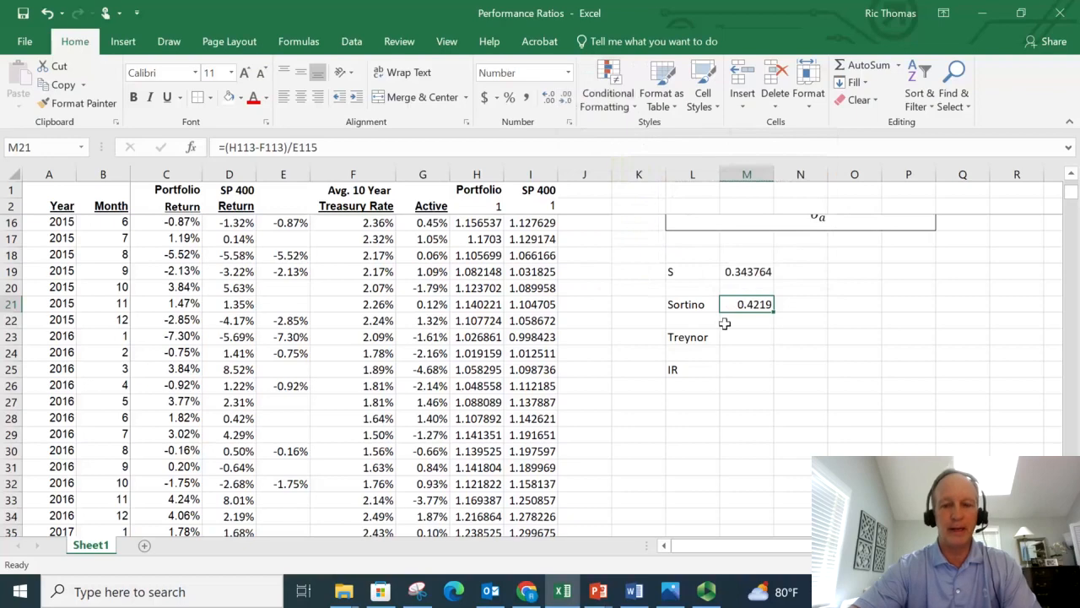
# Step: Start the Treynor ratio formula in M23 with the annualized portfolio return from H113 followed by a minus sign, as =(H113-
pyautogui.click(766, 335)
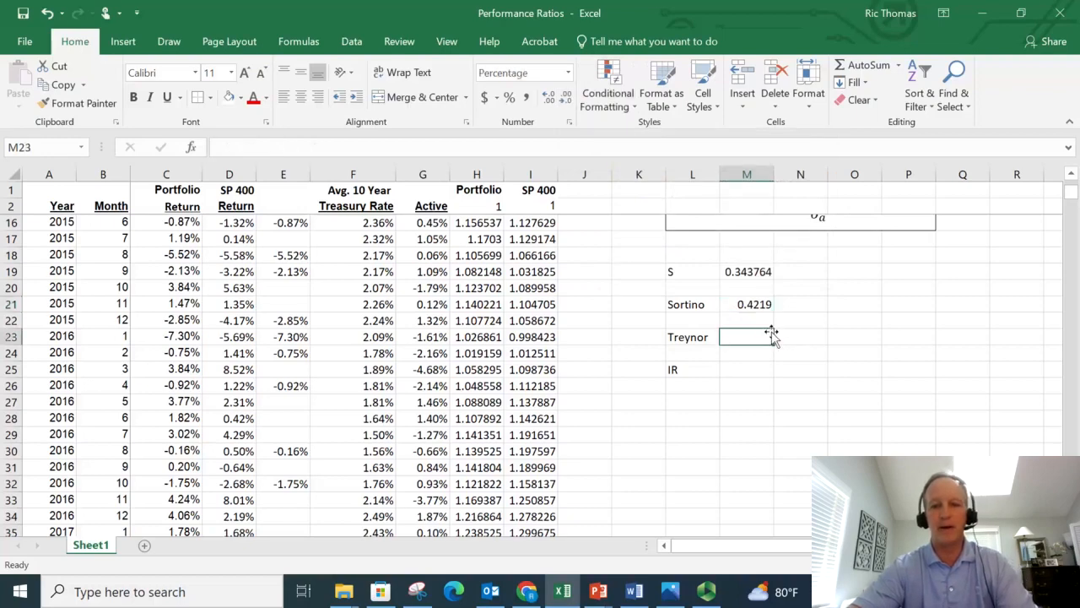
pyautogui.click(1075, 201)
pyautogui.moveTo(1075, 201); pyautogui.dragTo(1074, 189)
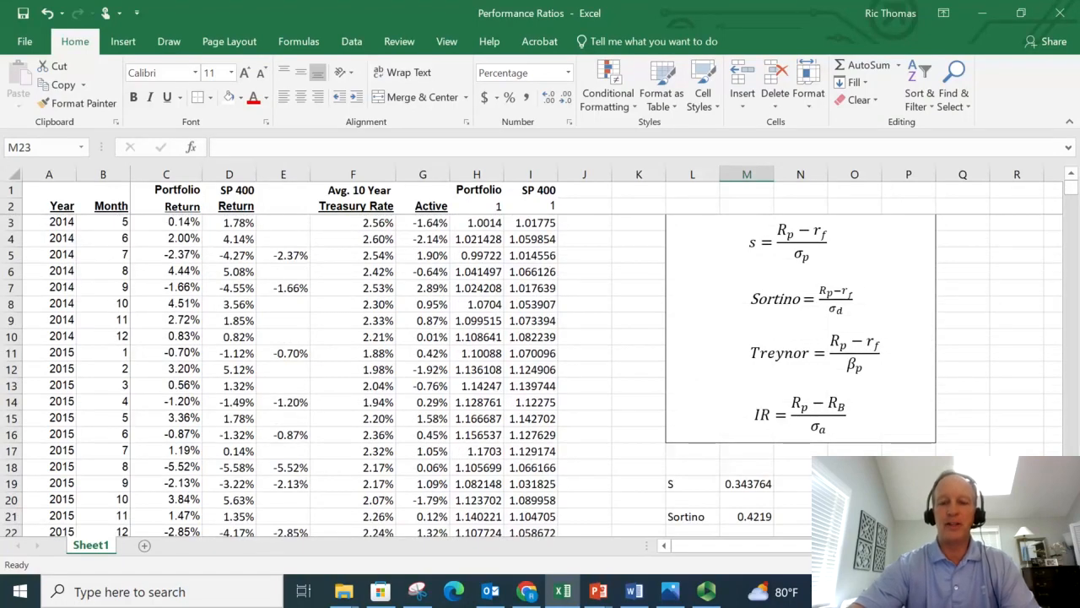
pyautogui.scroll(-6, 957, 405)
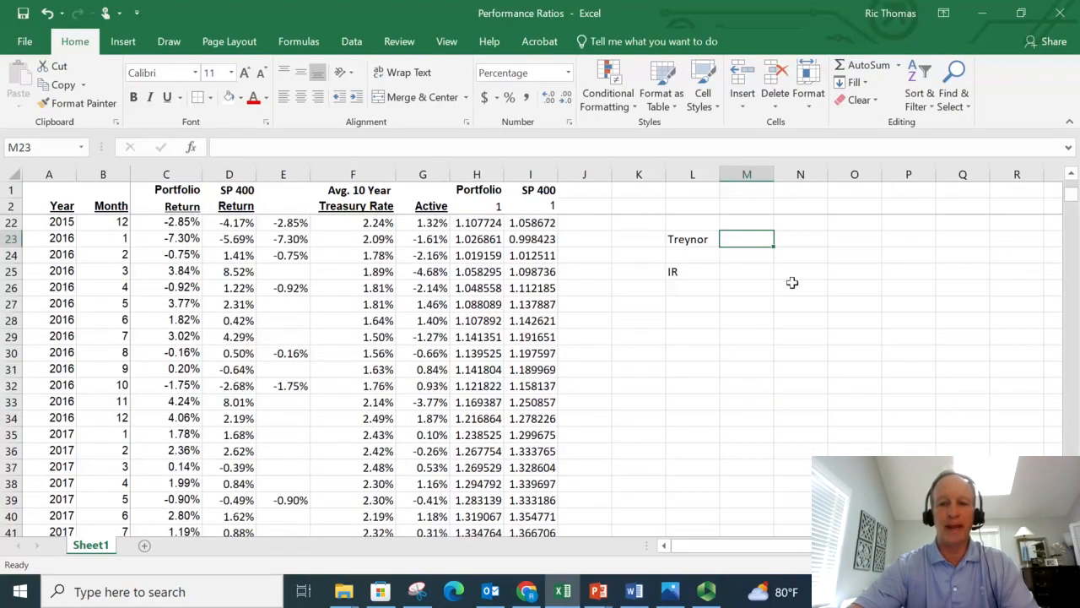
pyautogui.click(301, 148)
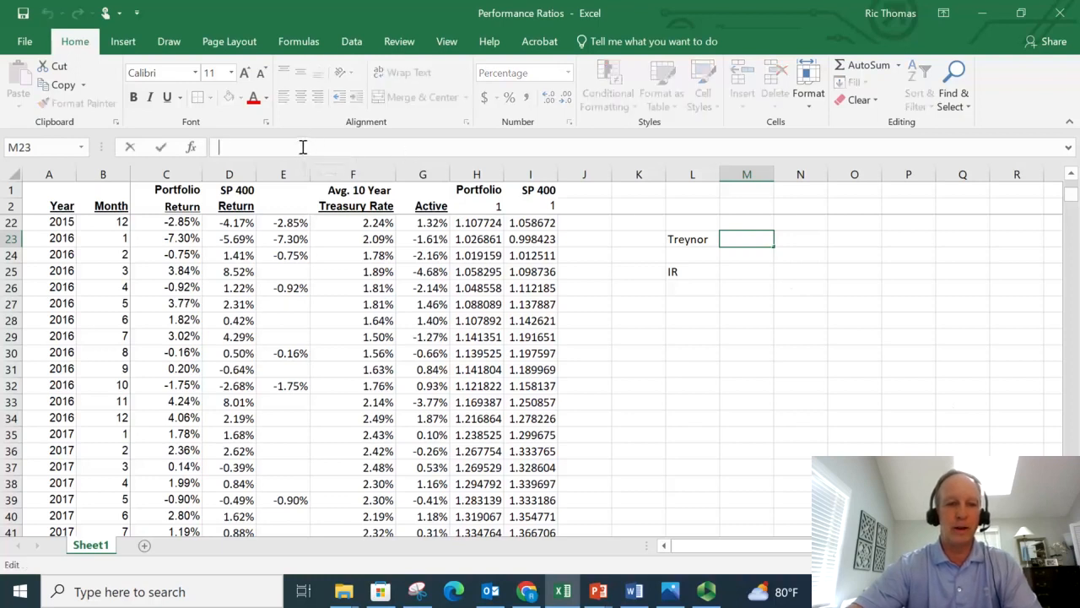
pyautogui.write('=')
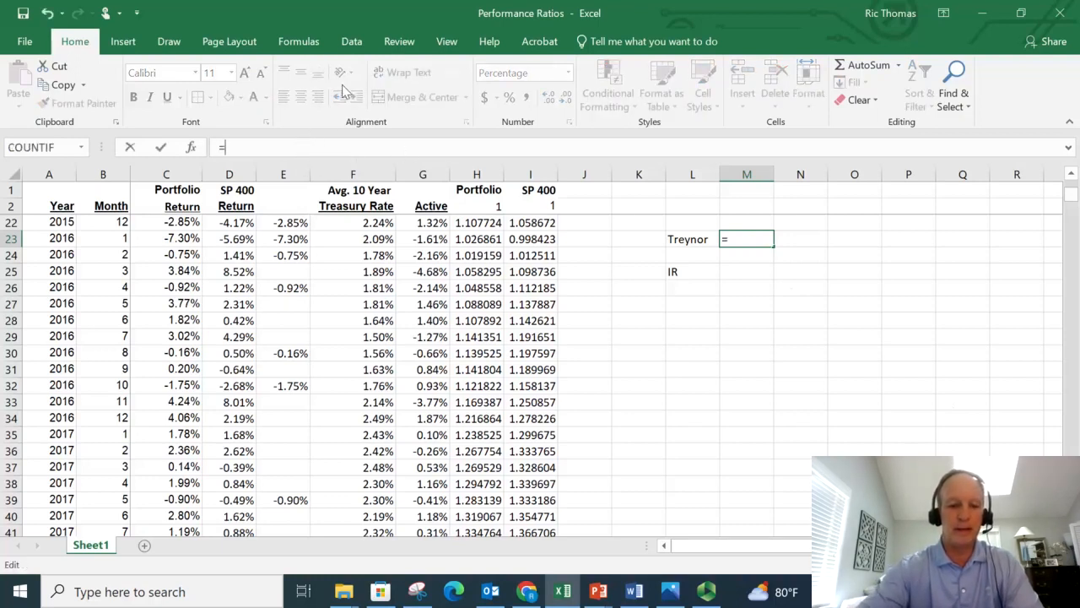
pyautogui.write('(')
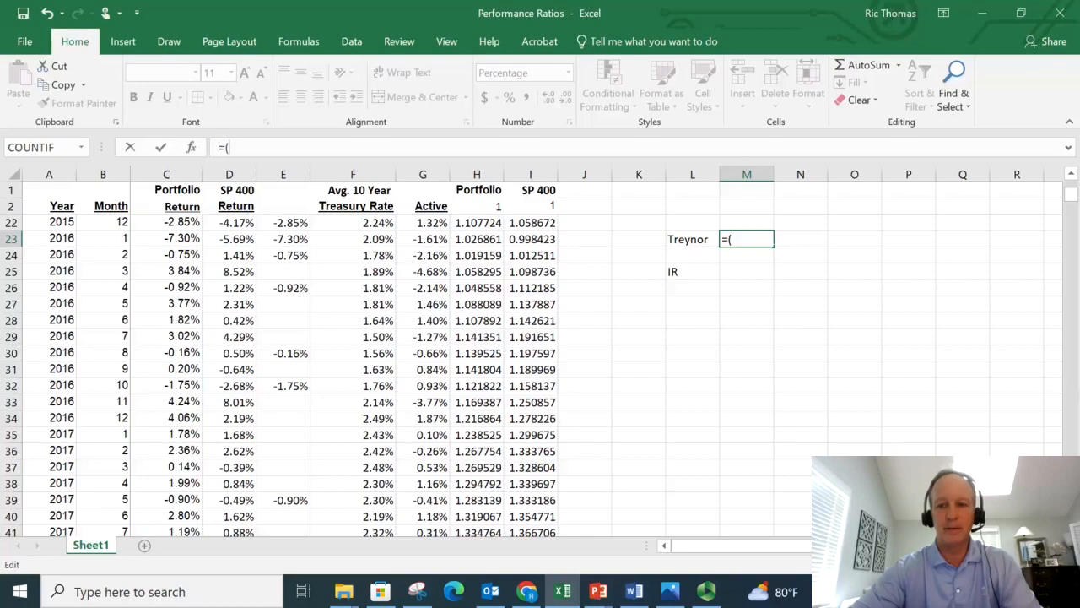
pyautogui.scroll(-20, 1079, 287)
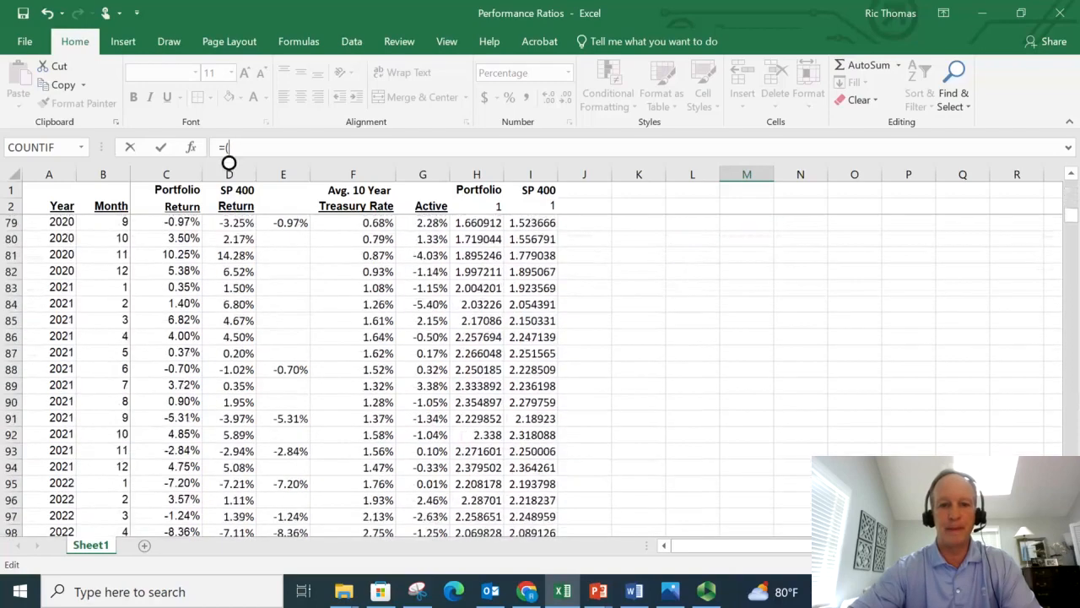
pyautogui.scroll(6, 1073, 209)
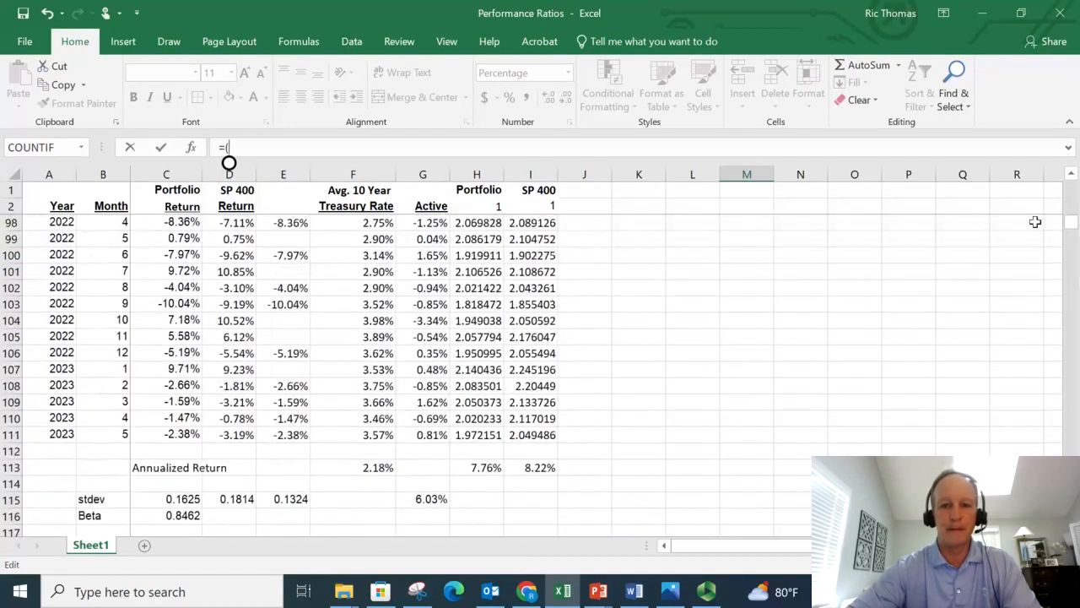
pyautogui.click(474, 467)
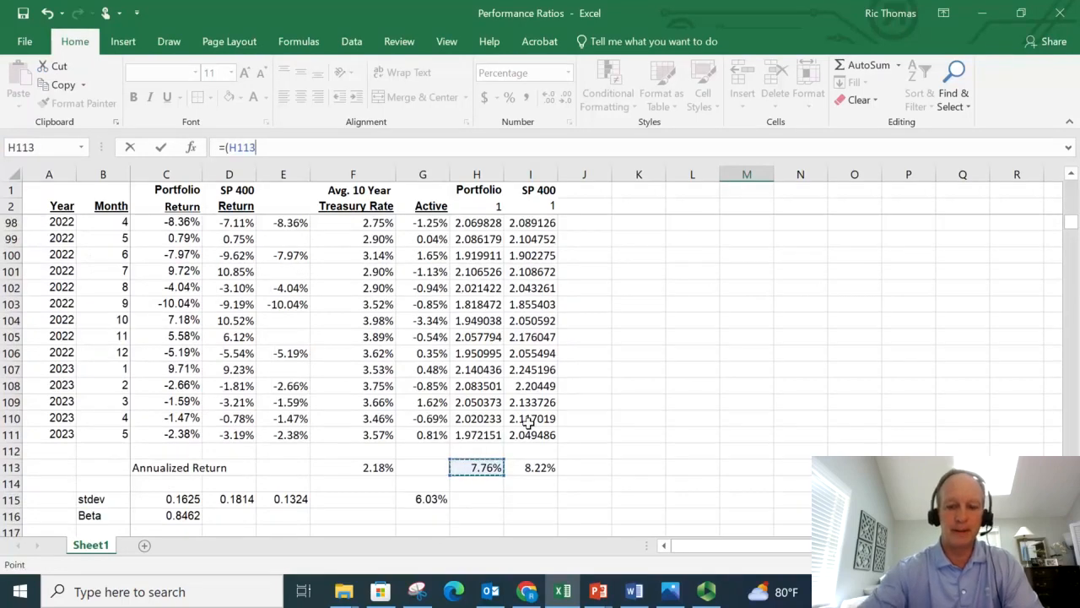
pyautogui.write('-')
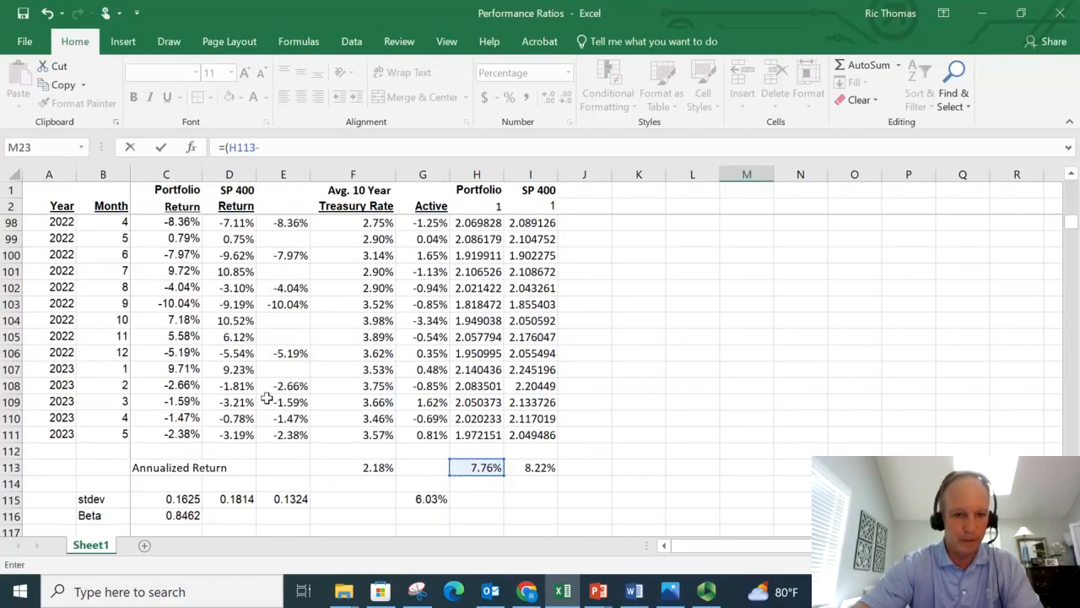
# Step: Complete the Treynor numerator in M23 by subtracting the annualized Treasury rate in F113, giving =(H113-F113)
pyautogui.click(168, 514)
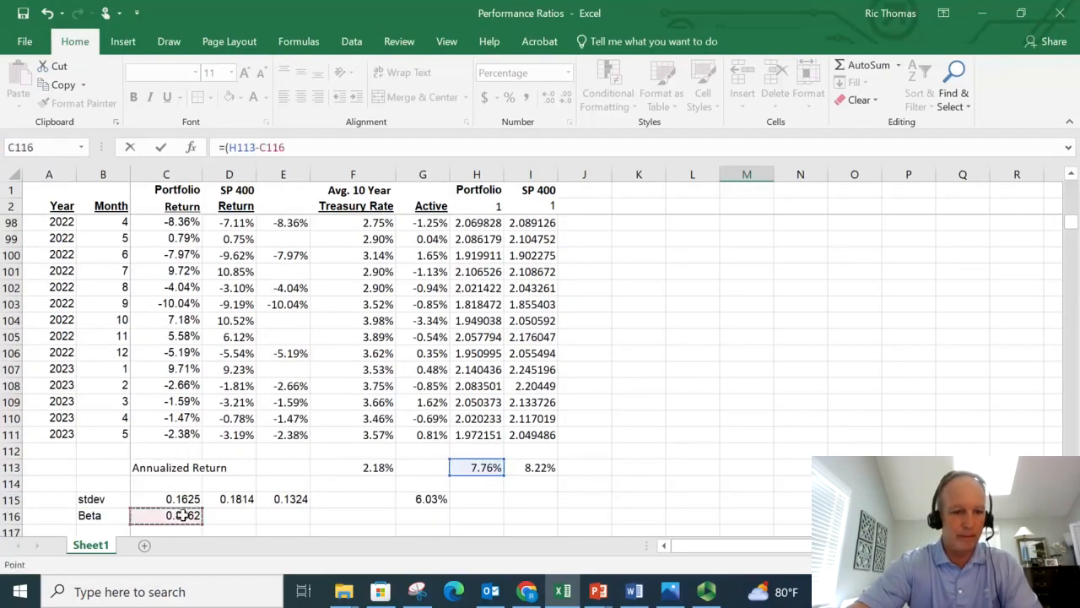
pyautogui.click(291, 148)
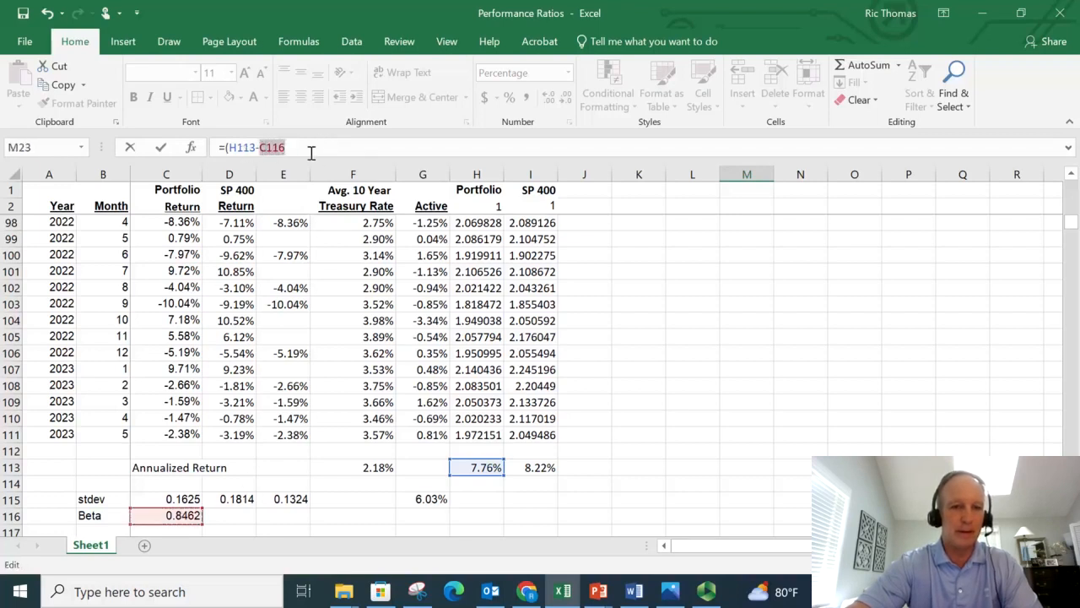
pyautogui.click(384, 468)
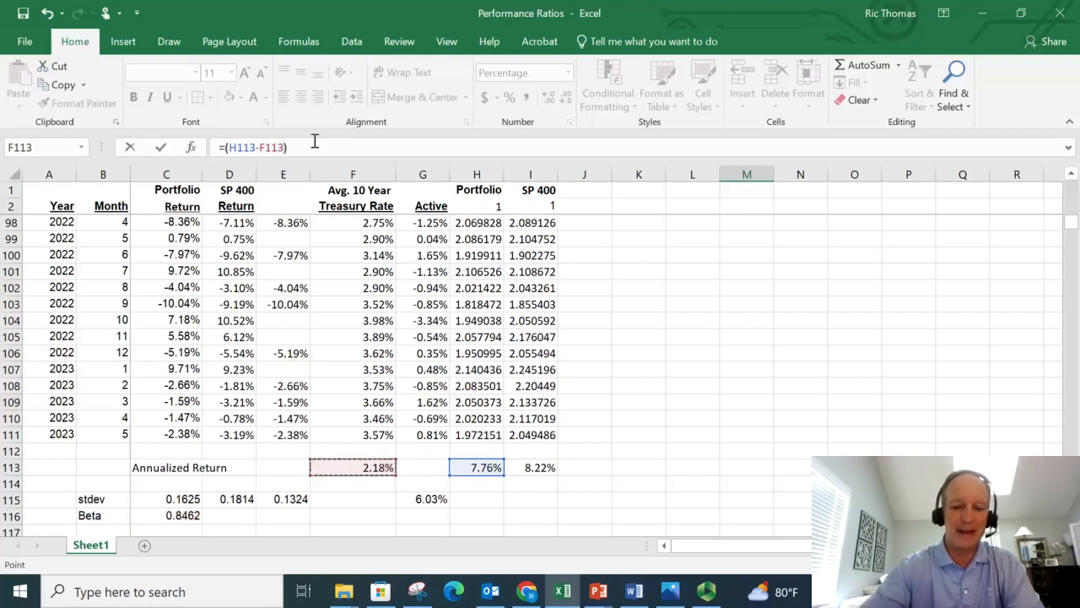
pyautogui.write(')')
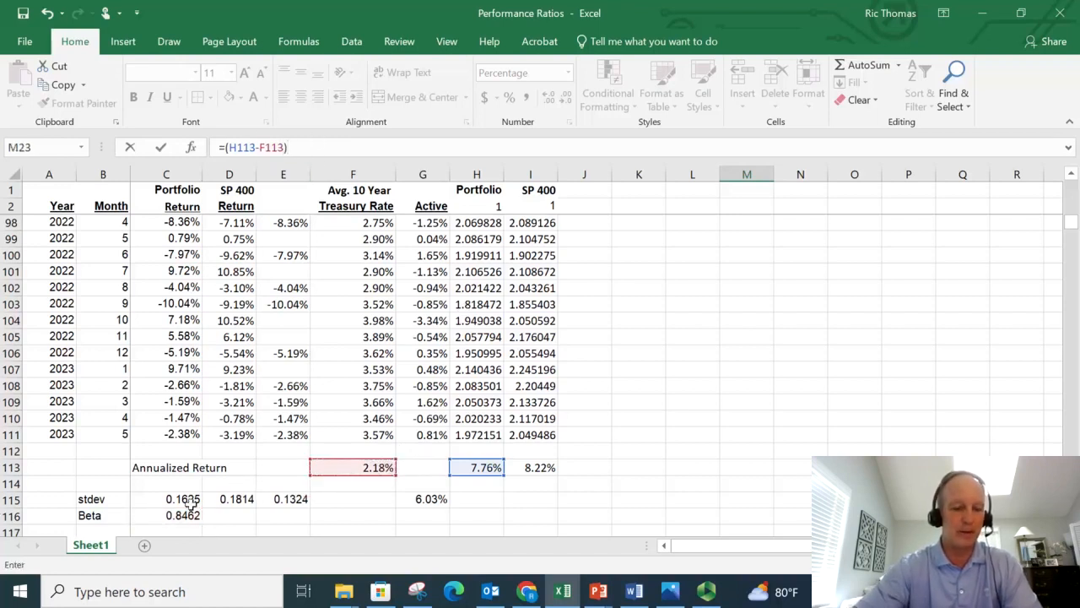
pyautogui.press('Escape')
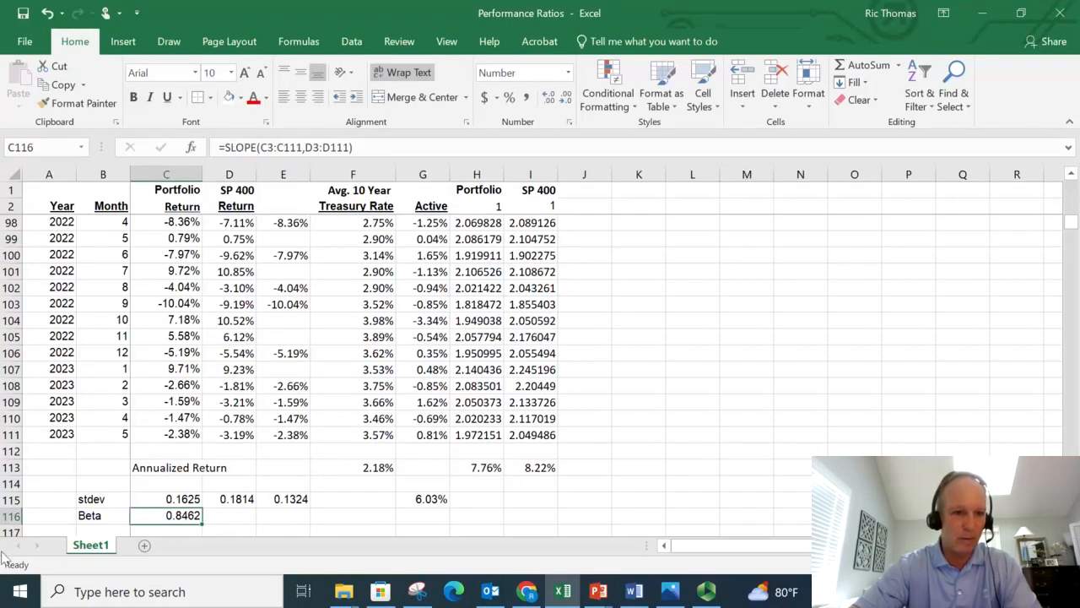
# Step: Divide the Treynor numerator in M23 by the portfolio beta in C116, giving =(H113-F113)/C116
pyautogui.moveTo(1070, 221); pyautogui.dragTo(1070, 187)
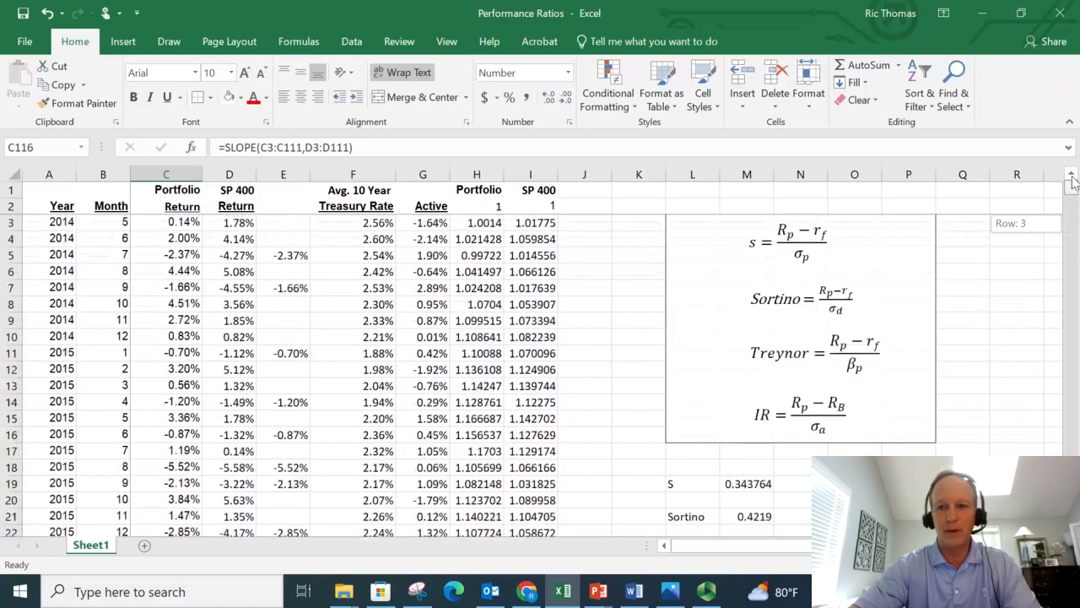
pyautogui.scroll(-6, 754, 248)
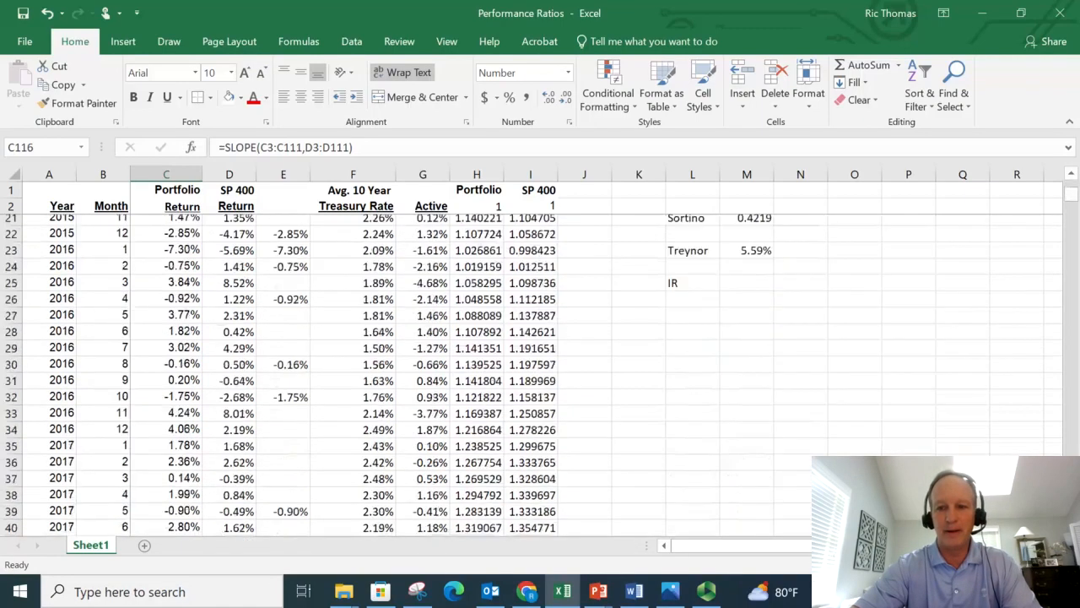
pyautogui.click(752, 240)
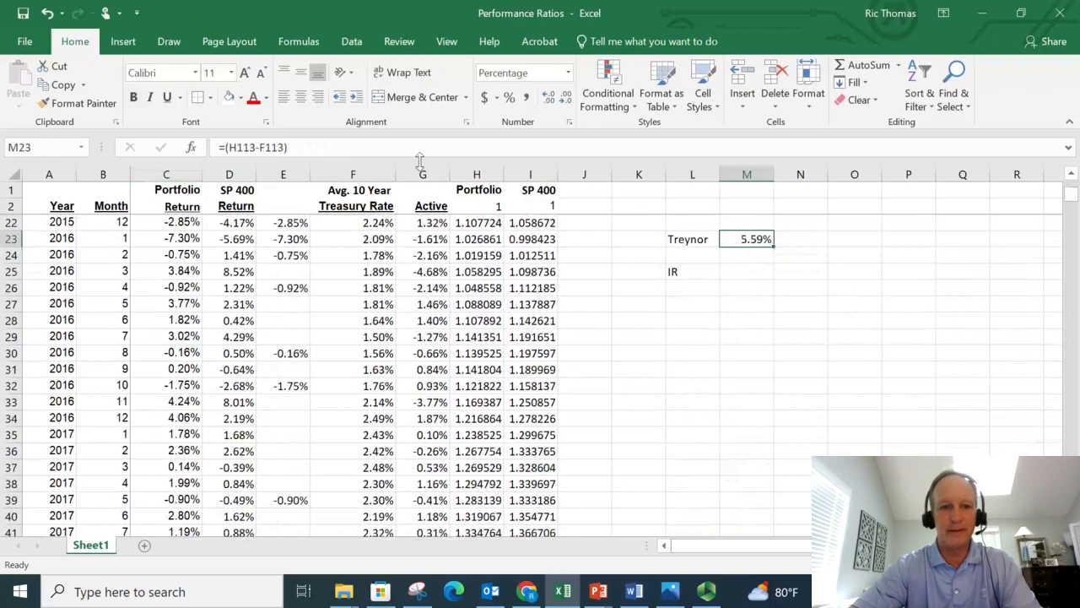
pyautogui.click(360, 149)
pyautogui.write('/')
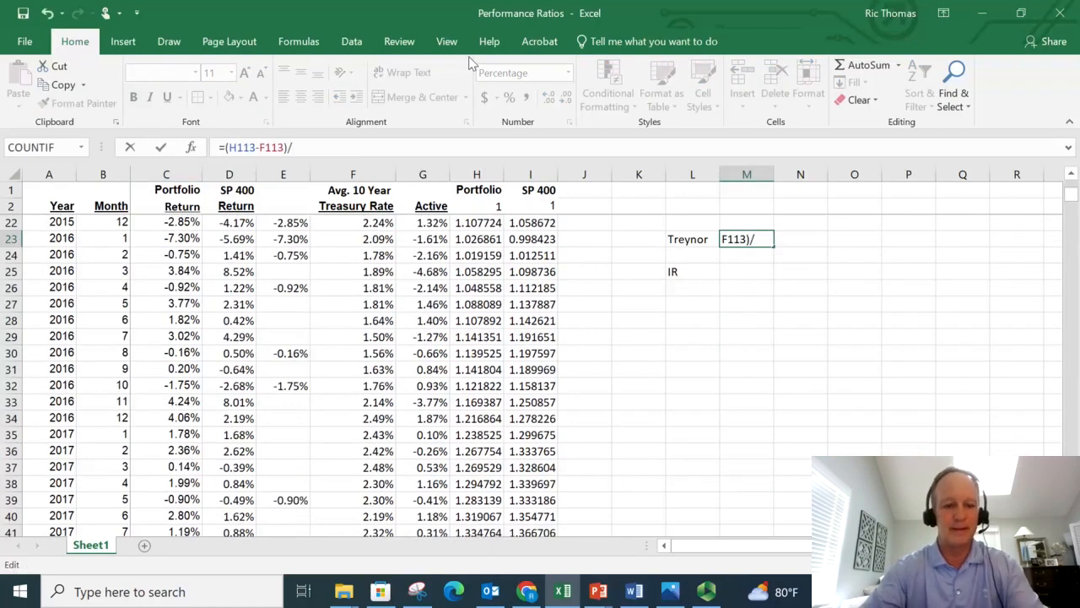
pyautogui.write('c116')
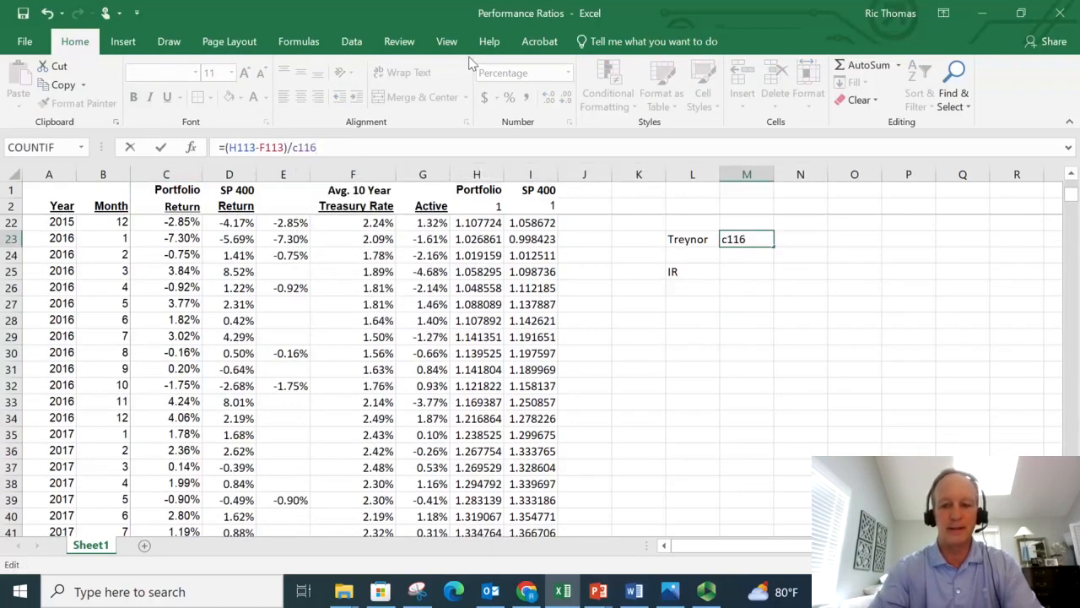
pyautogui.press('Return')
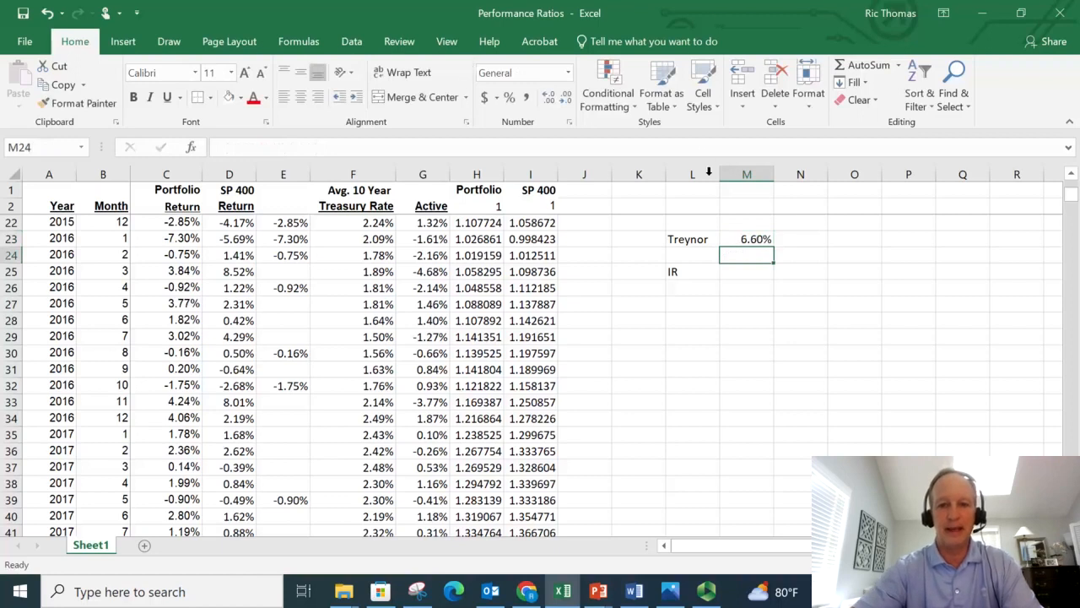
# Step: Try the General number format on the Treynor ratio in M23
pyautogui.click(509, 98)
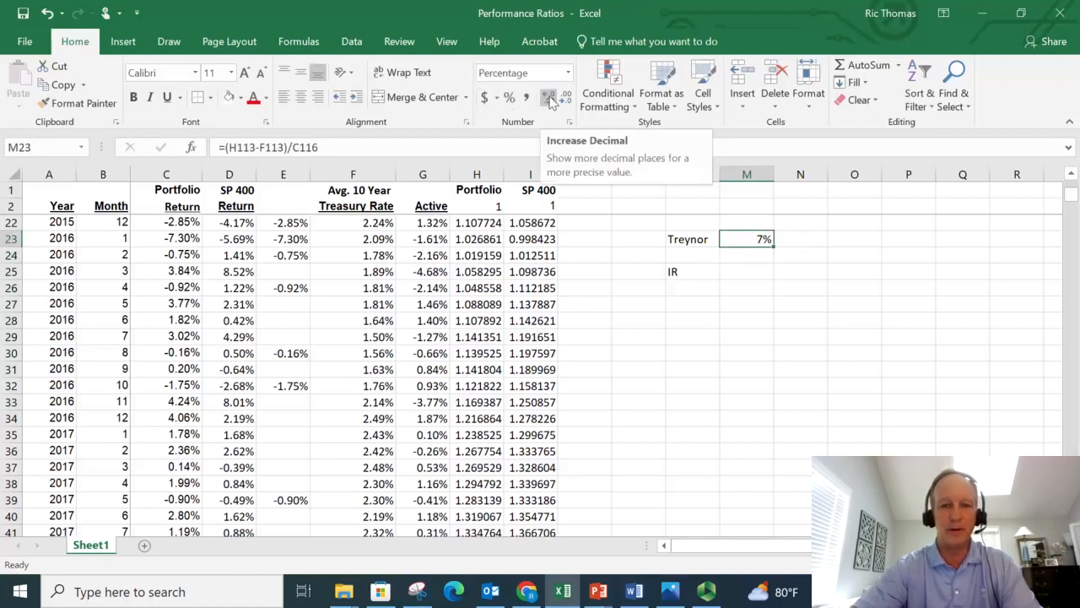
pyautogui.click(568, 73)
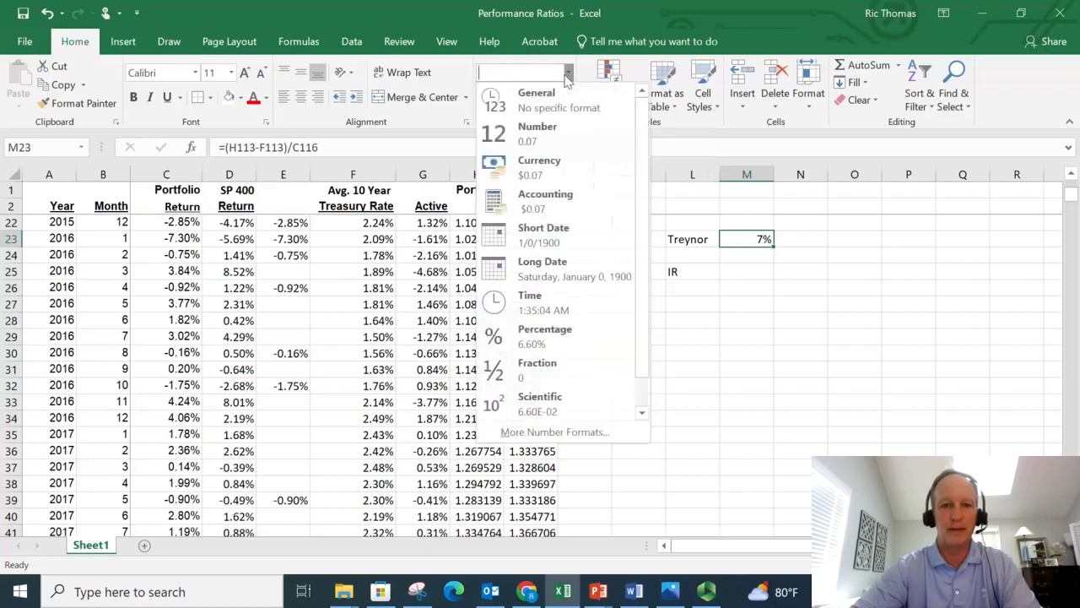
pyautogui.click(540, 98)
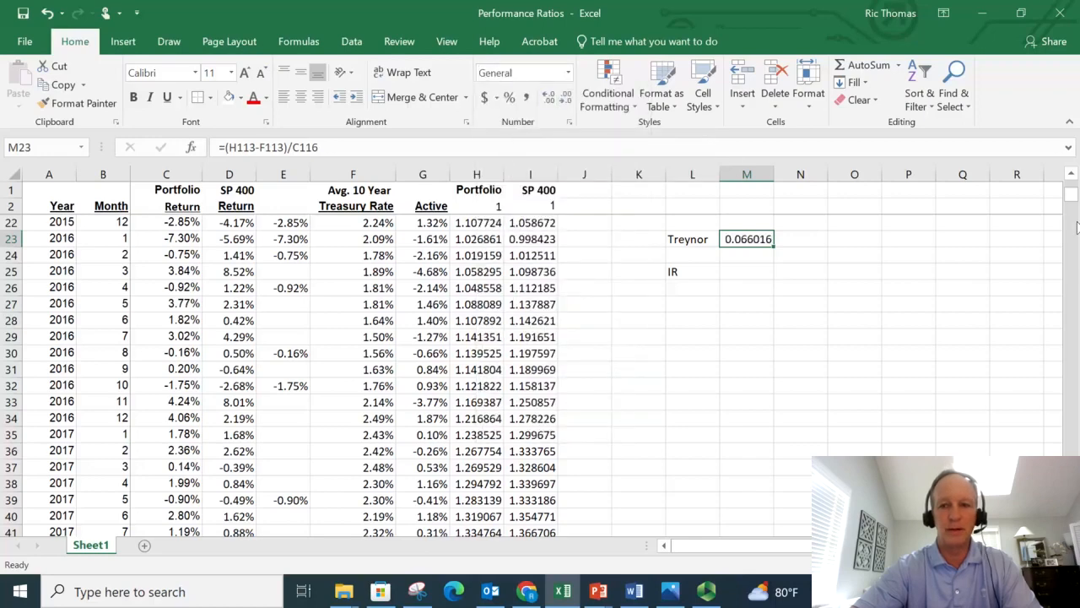
# Step: Format the Treynor ratio in M23 as a percentage with two decimal places
pyautogui.click(1070, 179)
pyautogui.click(1070, 178)
pyautogui.click(1070, 179)
pyautogui.click(1070, 178)
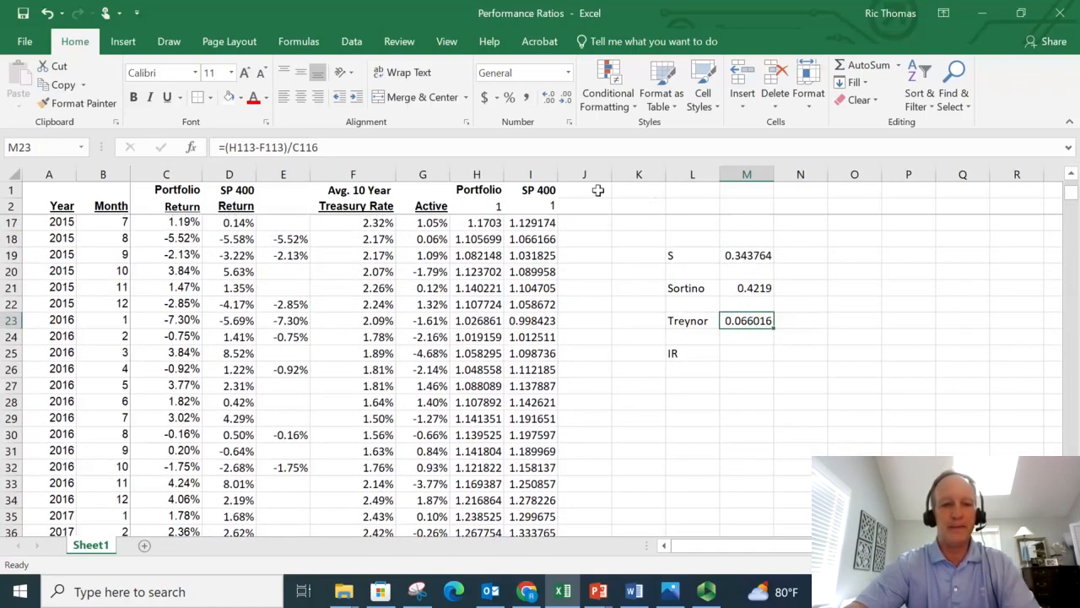
pyautogui.click(509, 97)
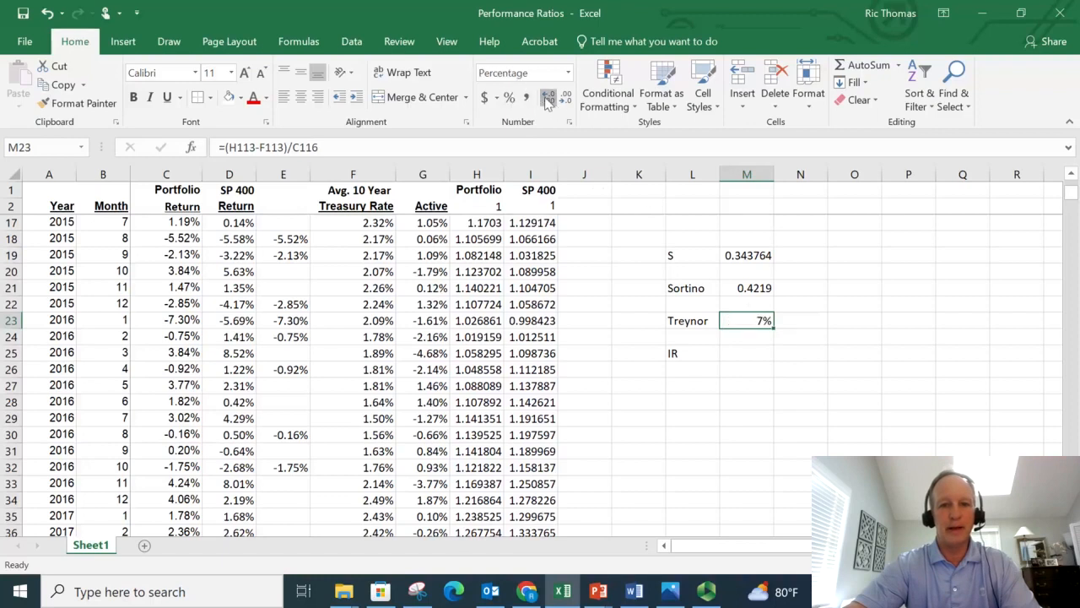
pyautogui.click(547, 98)
pyautogui.click(547, 98)
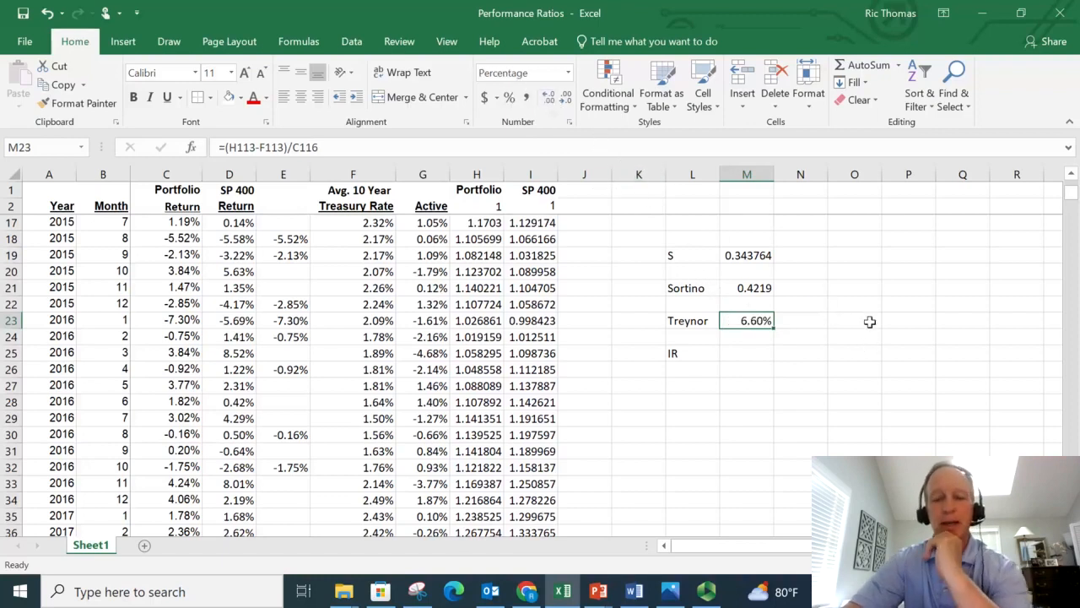
# Step: Begin the information ratio formula in M25 with an opening parenthesis and the portfolio's annualized return in H113
pyautogui.click(1071, 174)
pyautogui.click(1071, 174)
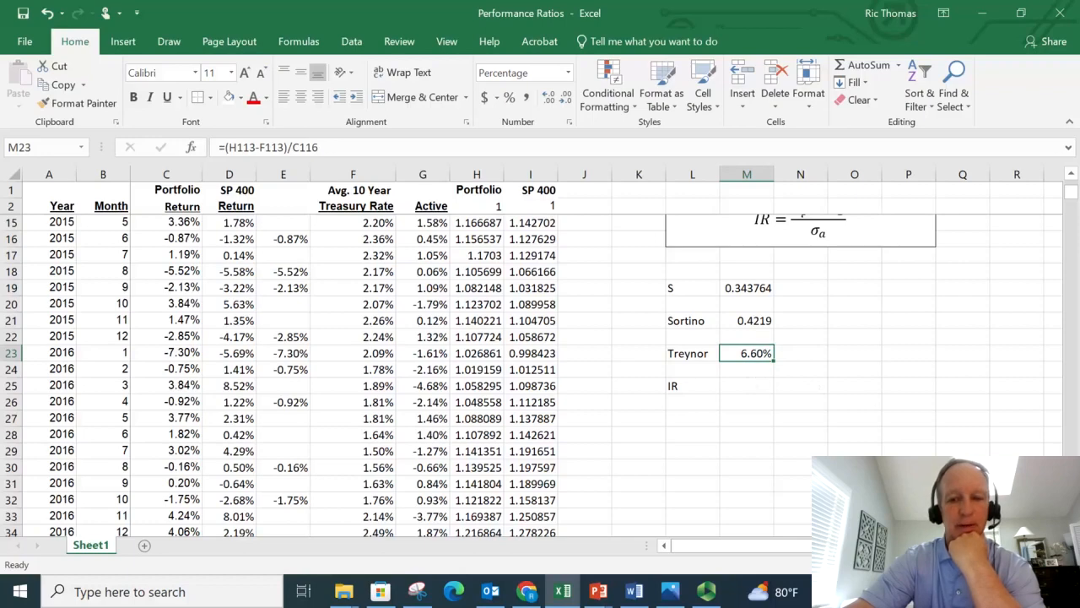
pyautogui.scroll(-3, 532, 376)
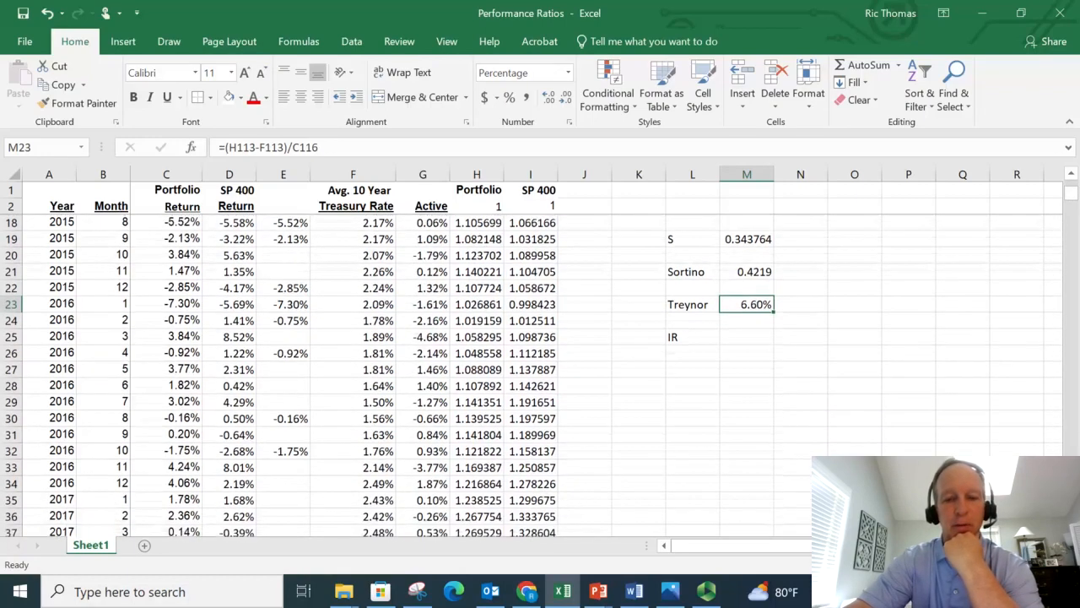
pyautogui.click(754, 341)
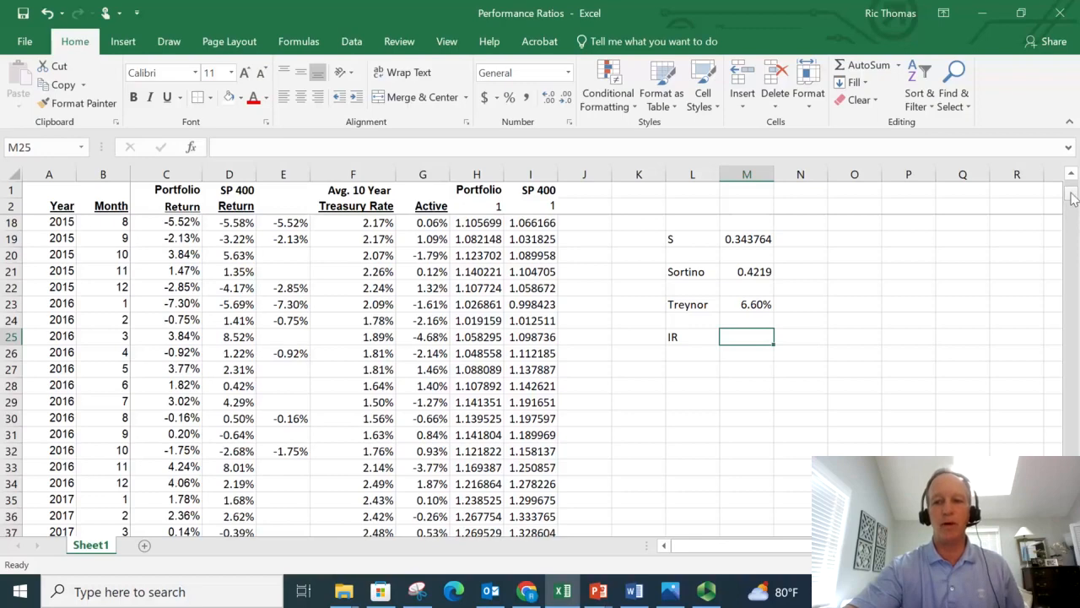
pyautogui.moveTo(1070, 195); pyautogui.dragTo(1072, 194)
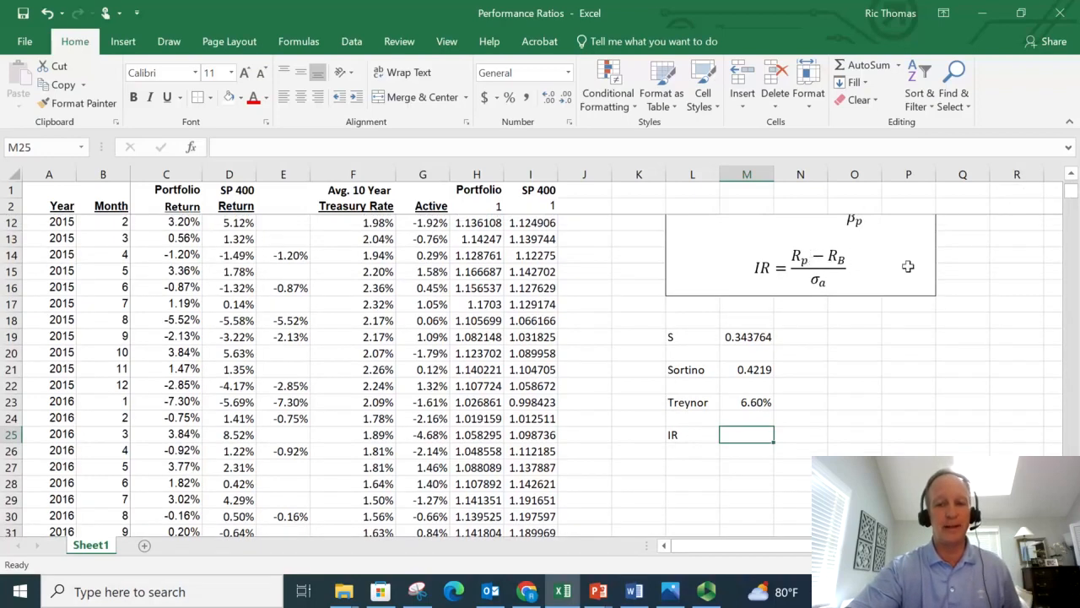
pyautogui.write('=')
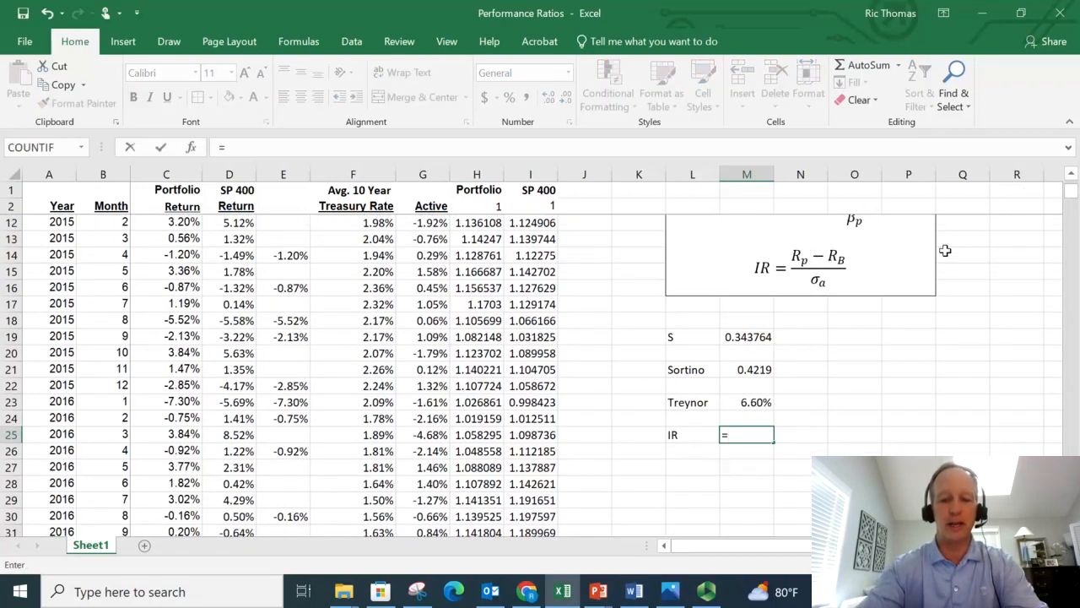
pyautogui.write('(')
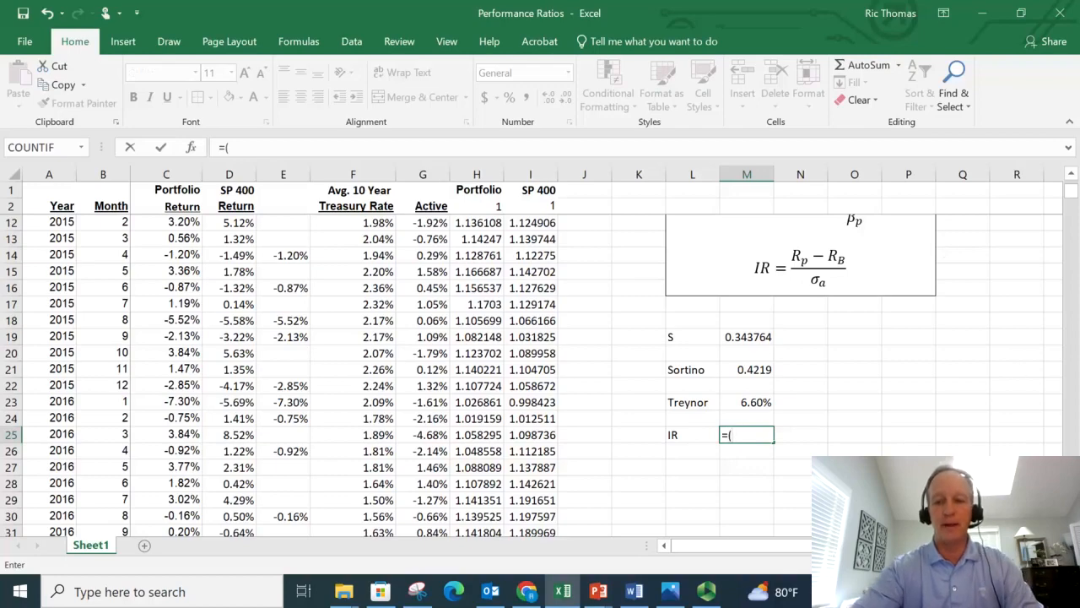
pyautogui.scroll(-20, 763, 397)
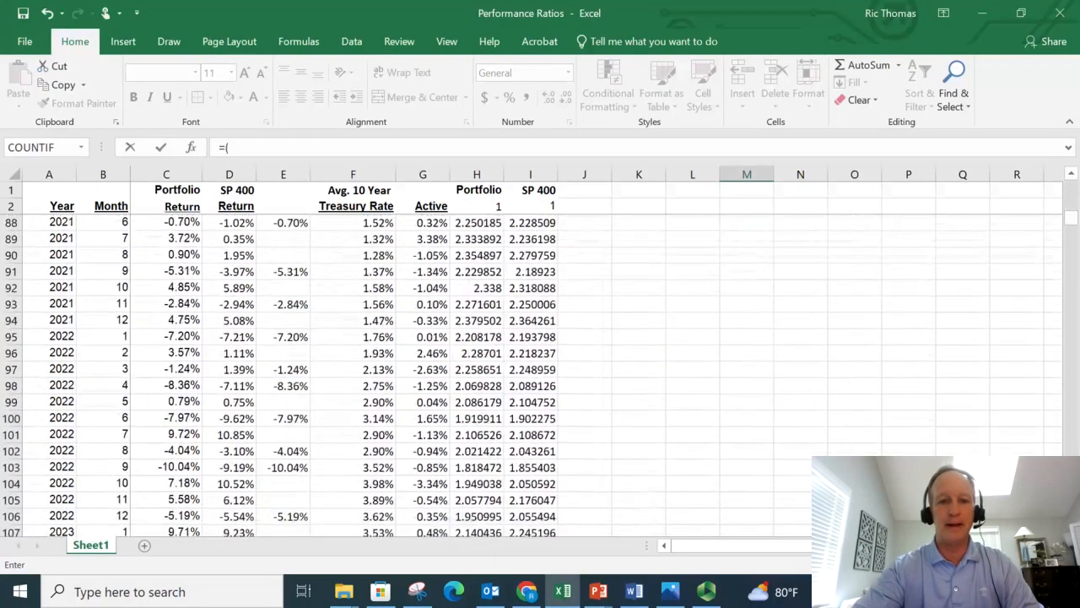
pyautogui.click(478, 321)
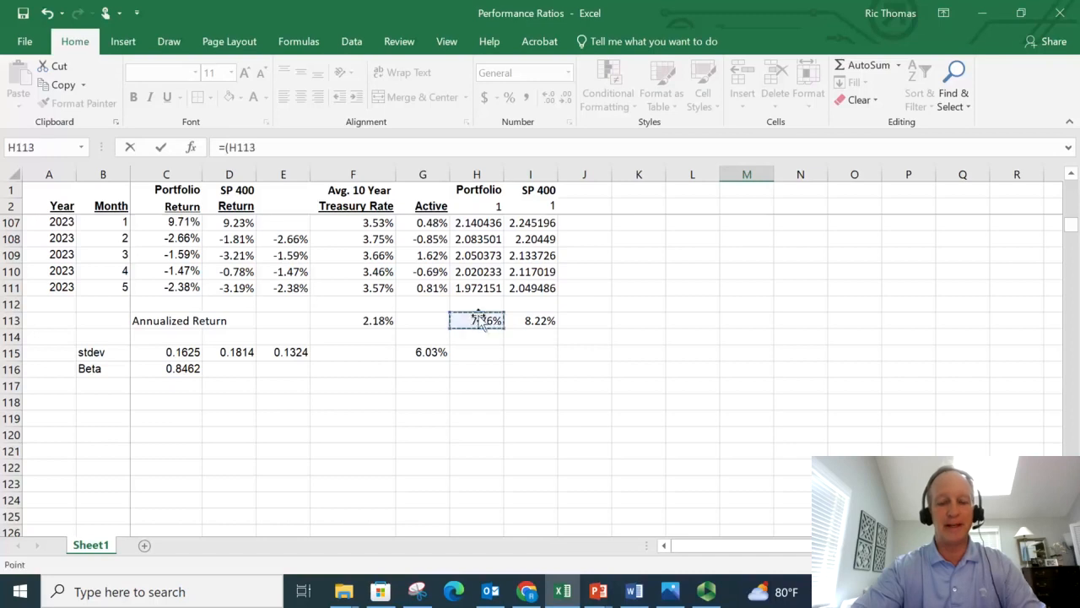
# Step: Subtract the SP 400 annualized return in I113 and divide by the active standard deviation in G115, completing =(H113-I113)/G115 in M25
pyautogui.write('-')
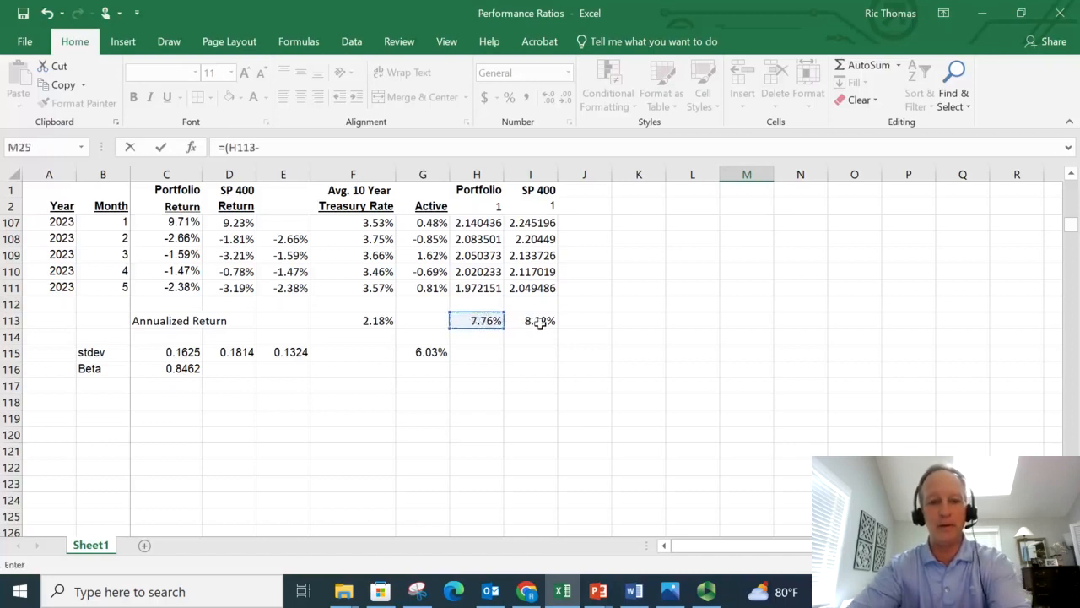
pyautogui.click(542, 322)
pyautogui.click(344, 149)
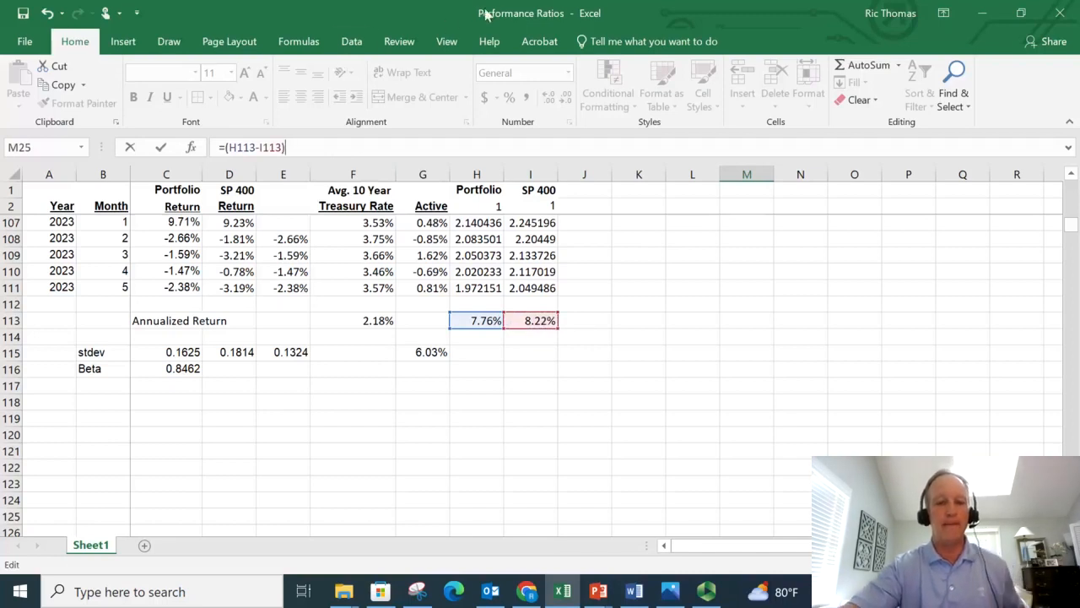
pyautogui.write(')')
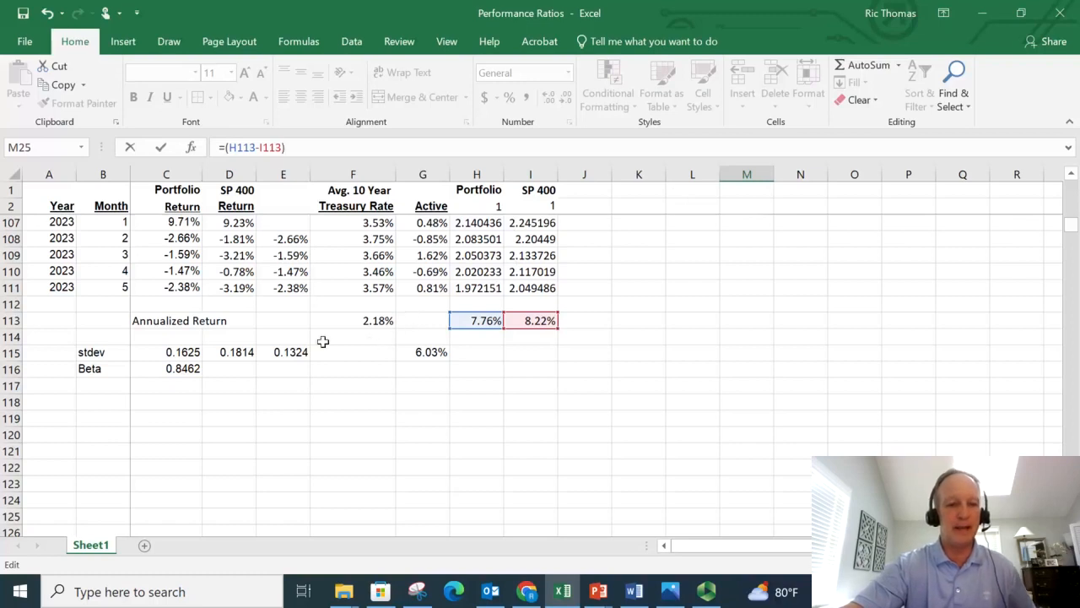
pyautogui.write('/')
pyautogui.click(427, 353)
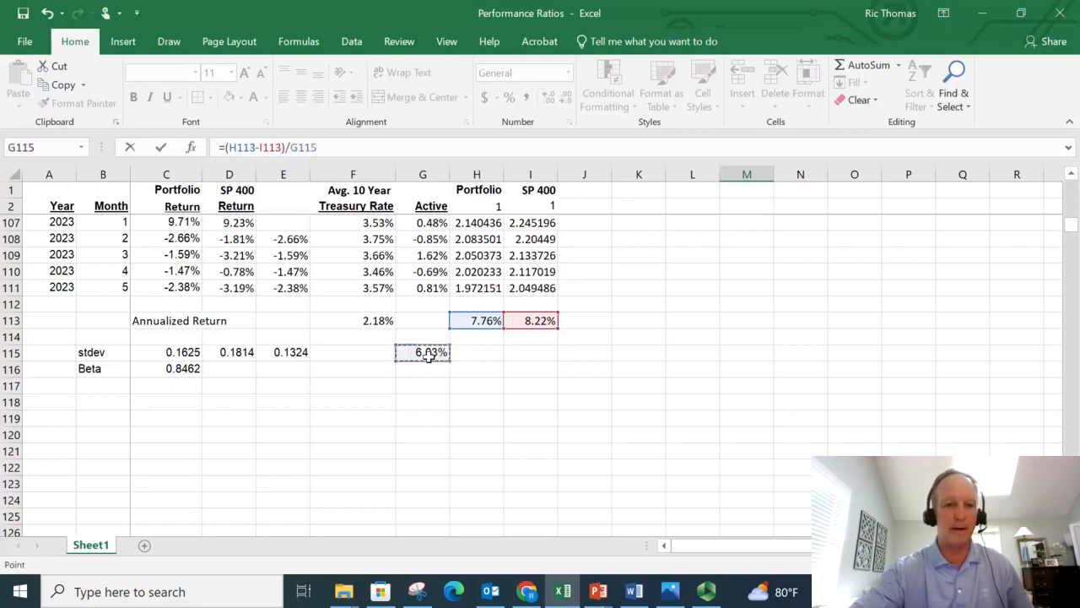
pyautogui.press('Return')
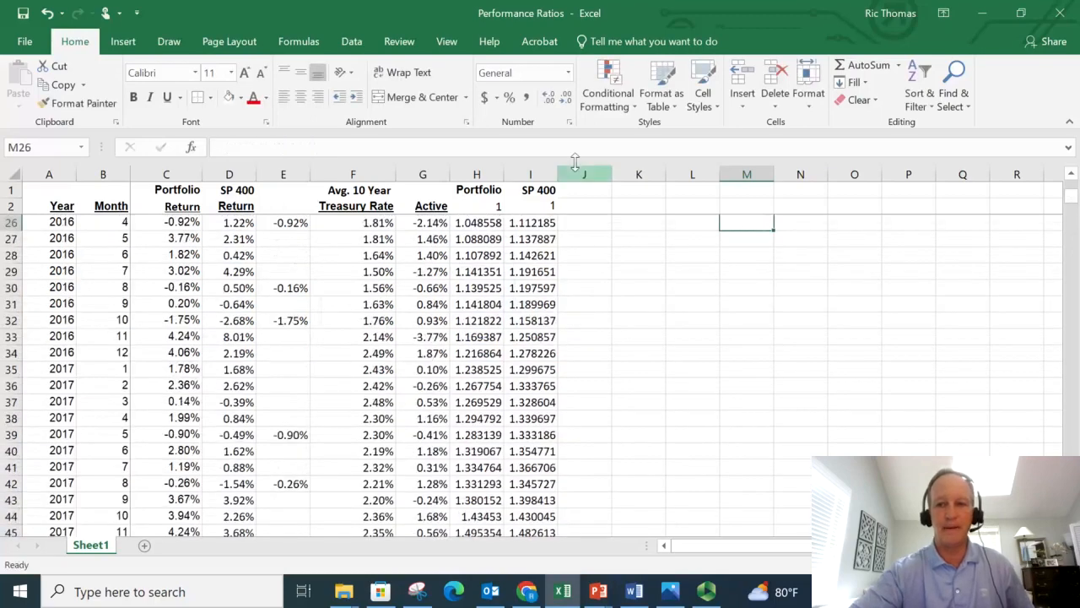
# Step: Review the information ratio in M25 together with the Sharpe ratio in M19 and the Sortino ratio in M21
pyautogui.click(1072, 175)
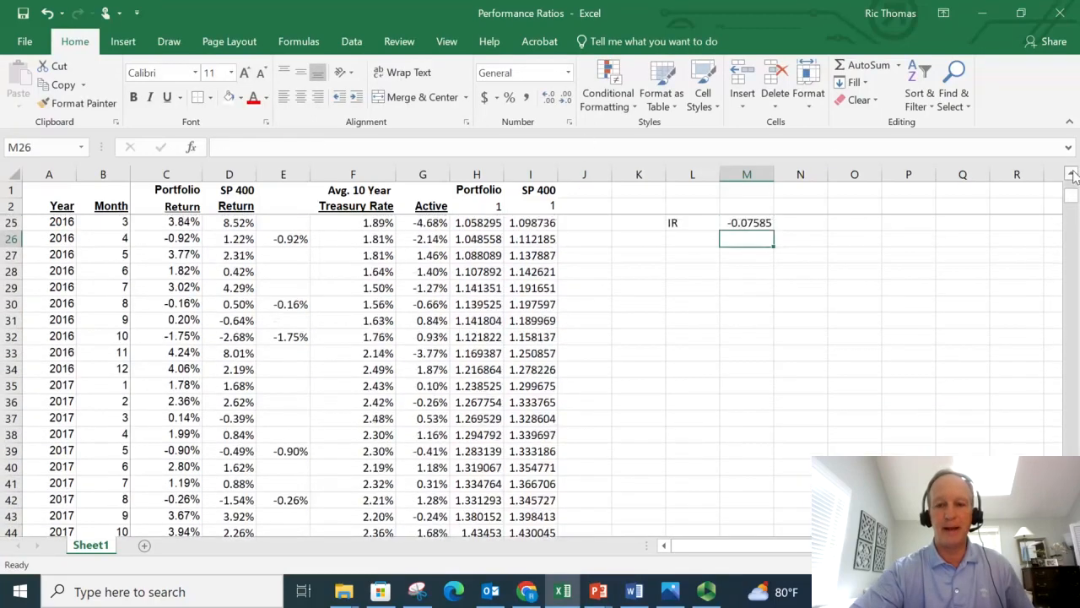
pyautogui.click(1072, 175)
pyautogui.click(1072, 174)
pyautogui.click(1072, 175)
pyautogui.click(1072, 179)
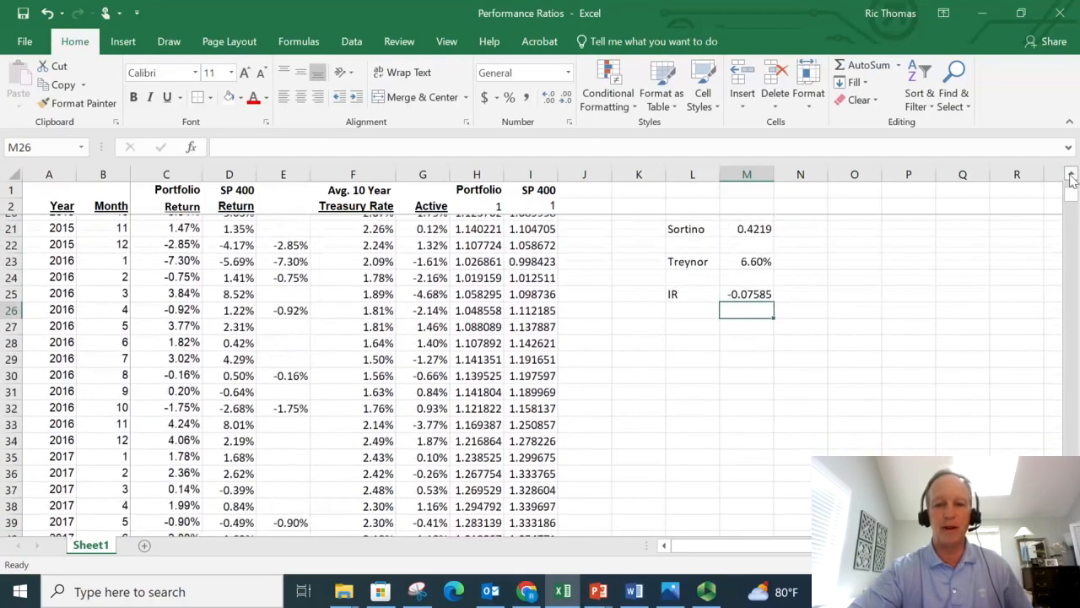
pyautogui.click(1071, 179)
pyautogui.click(1072, 179)
pyautogui.click(1071, 179)
pyautogui.click(1072, 179)
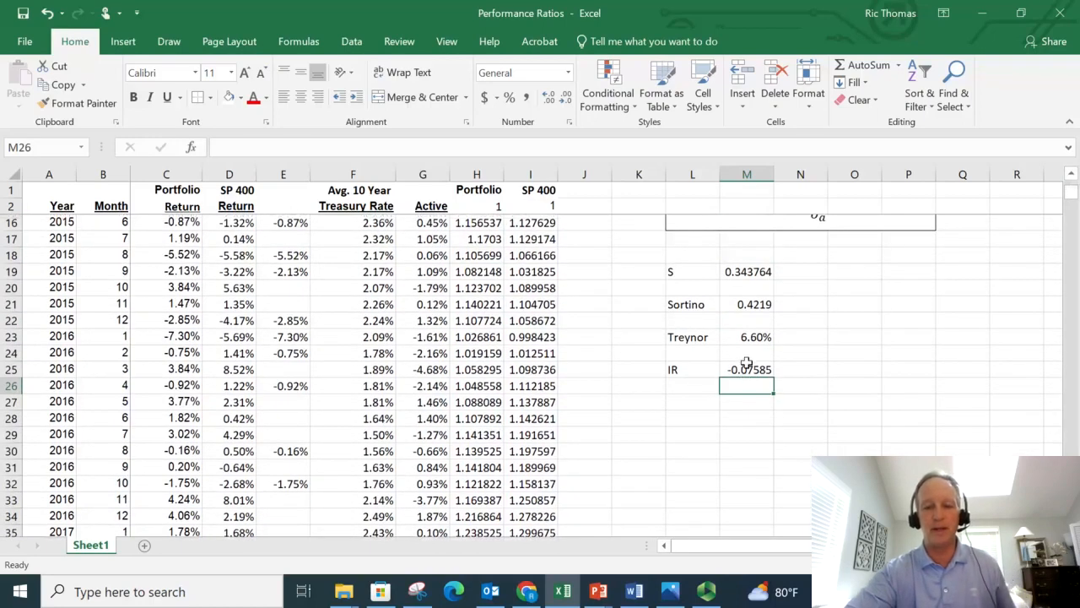
pyautogui.click(747, 365)
pyautogui.click(743, 277)
pyautogui.click(746, 307)
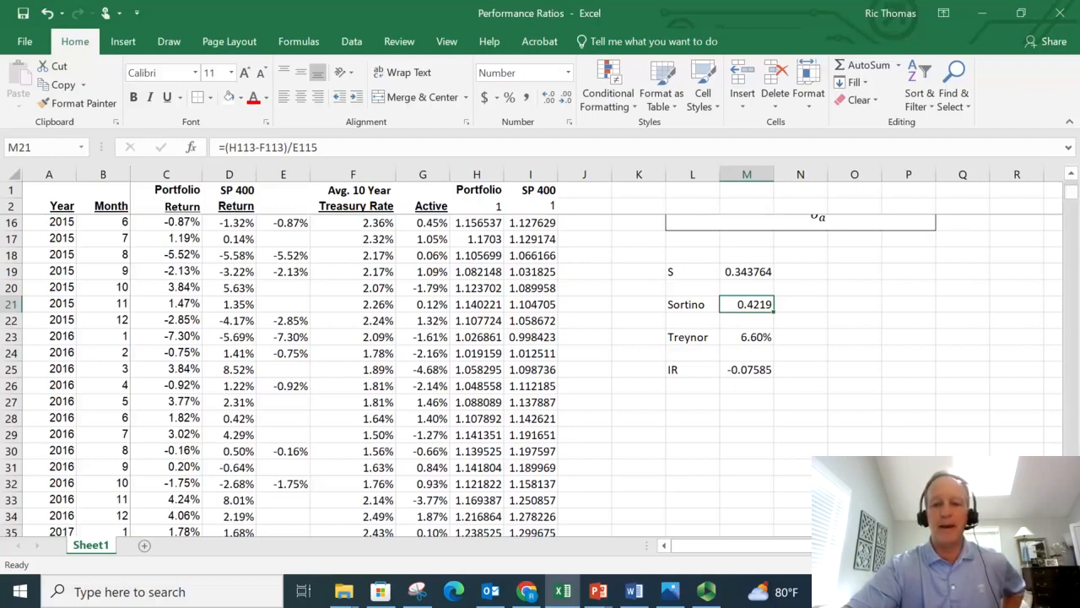
# Step: Compare the Sharpe, Sortino, Treynor and IR cells in column M with the ratio definitions in the box above them
pyautogui.click(1070, 176)
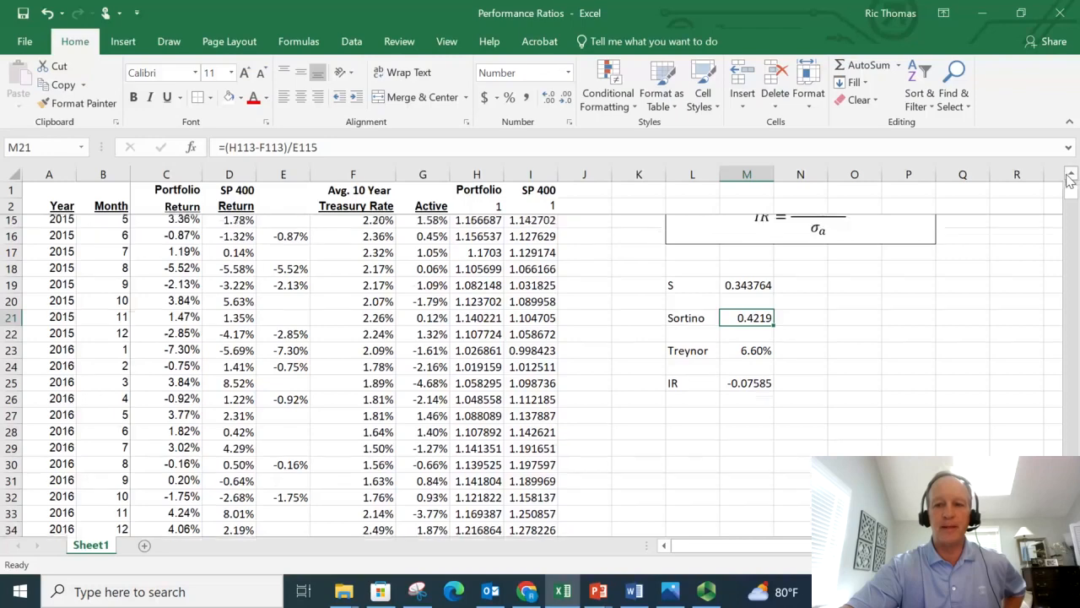
pyautogui.click(1070, 175)
pyautogui.click(734, 320)
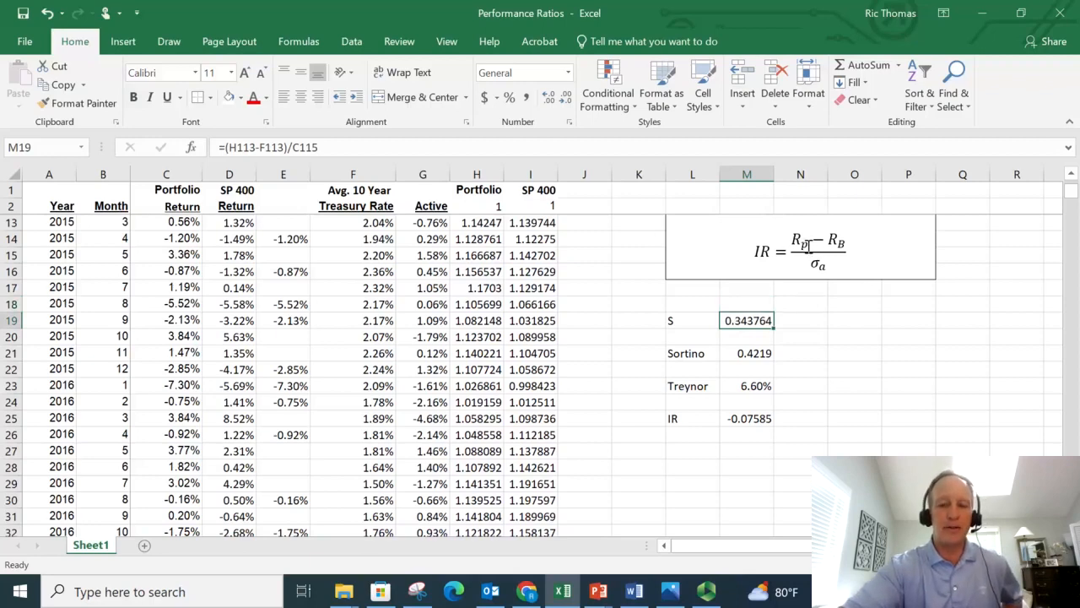
pyautogui.click(1072, 175)
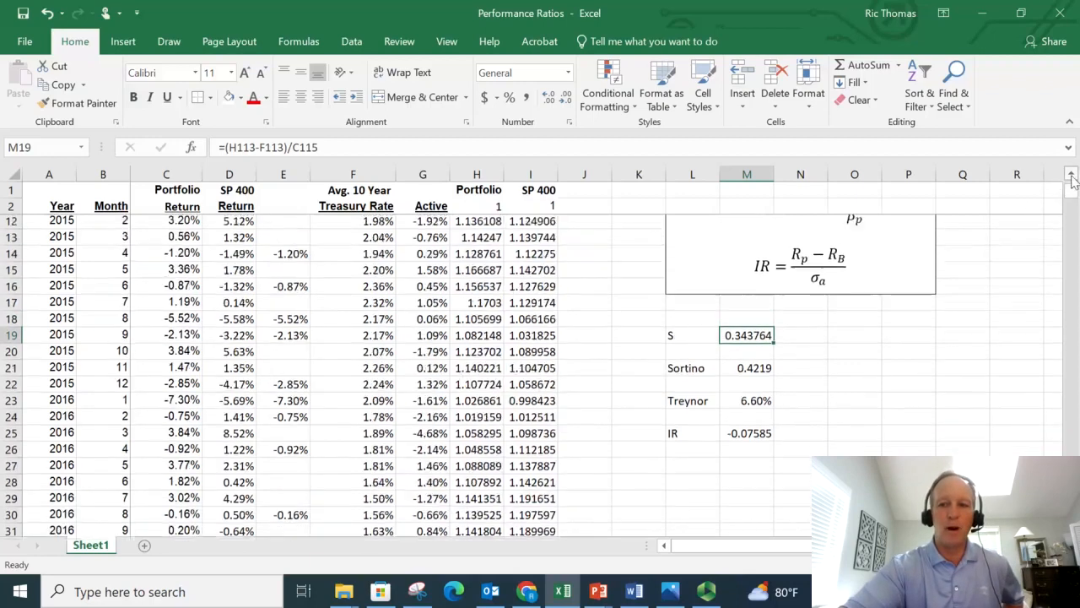
pyautogui.click(1071, 178)
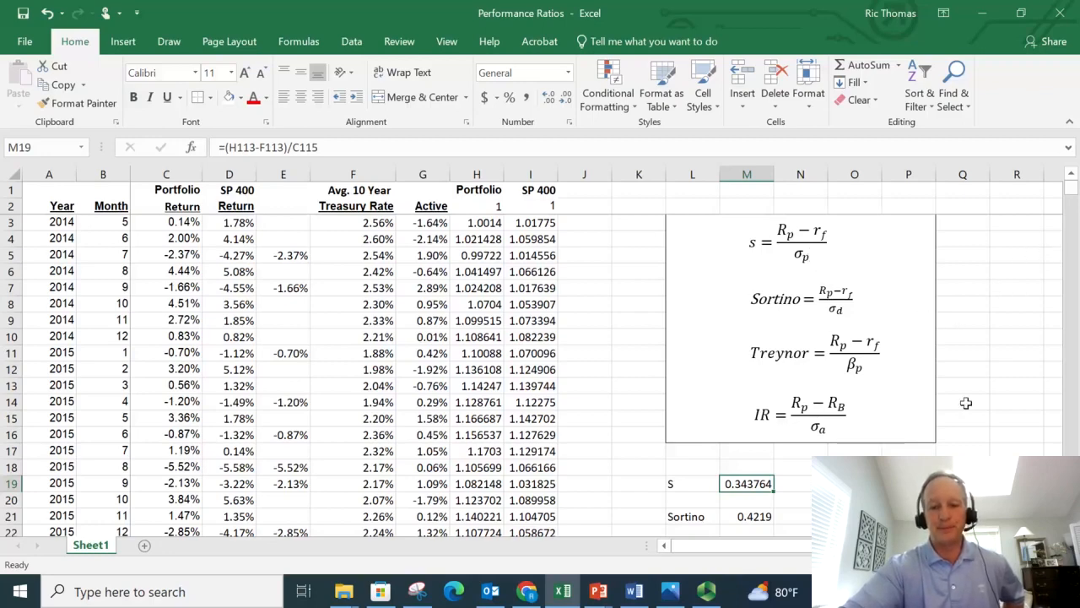
pyautogui.click(755, 516)
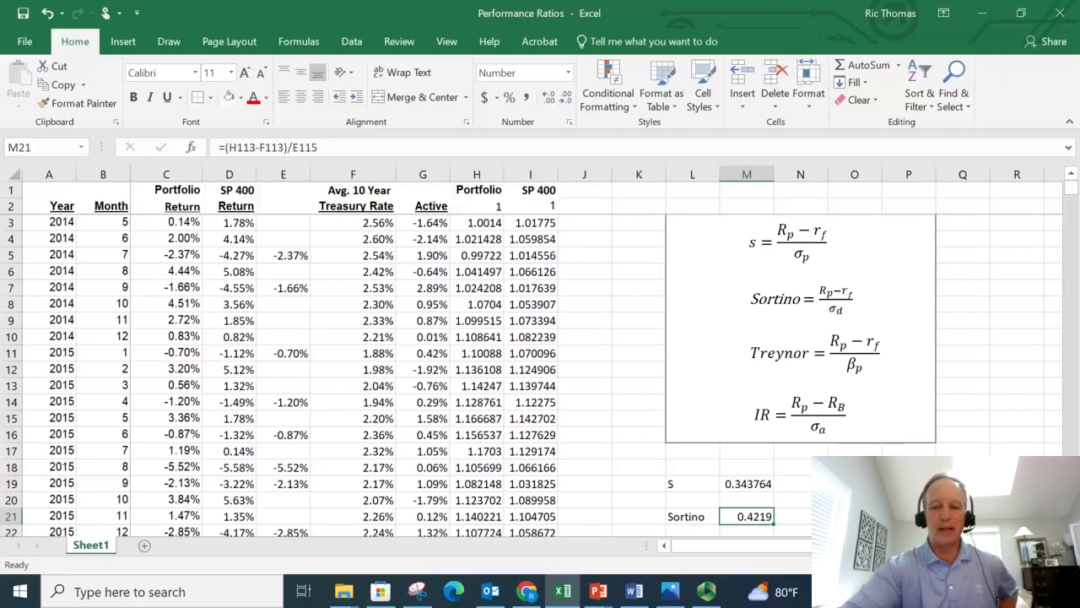
pyautogui.scroll(-2, 744, 483)
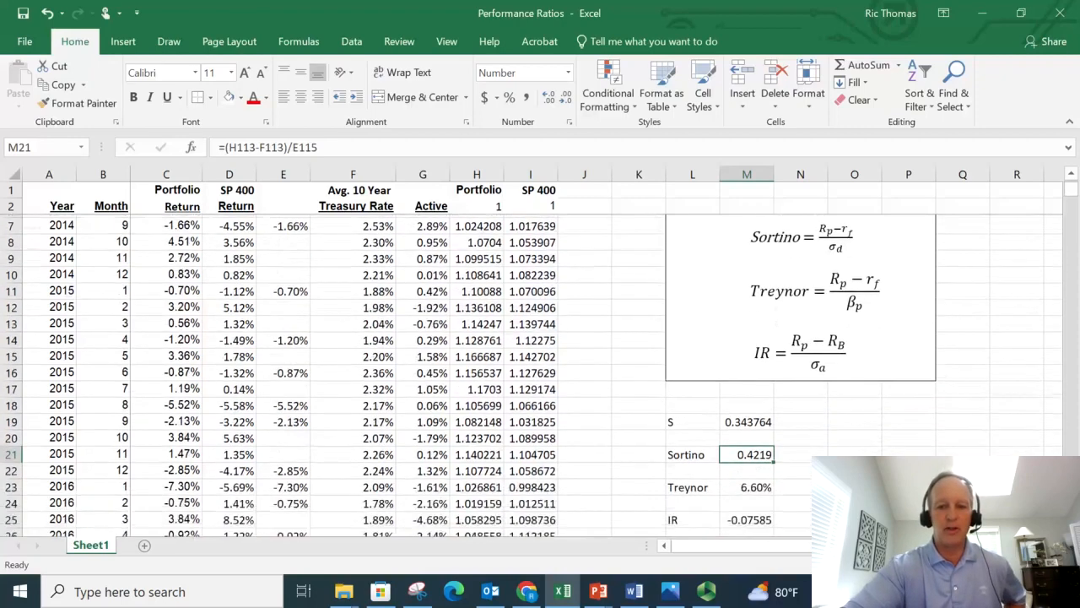
pyautogui.click(745, 482)
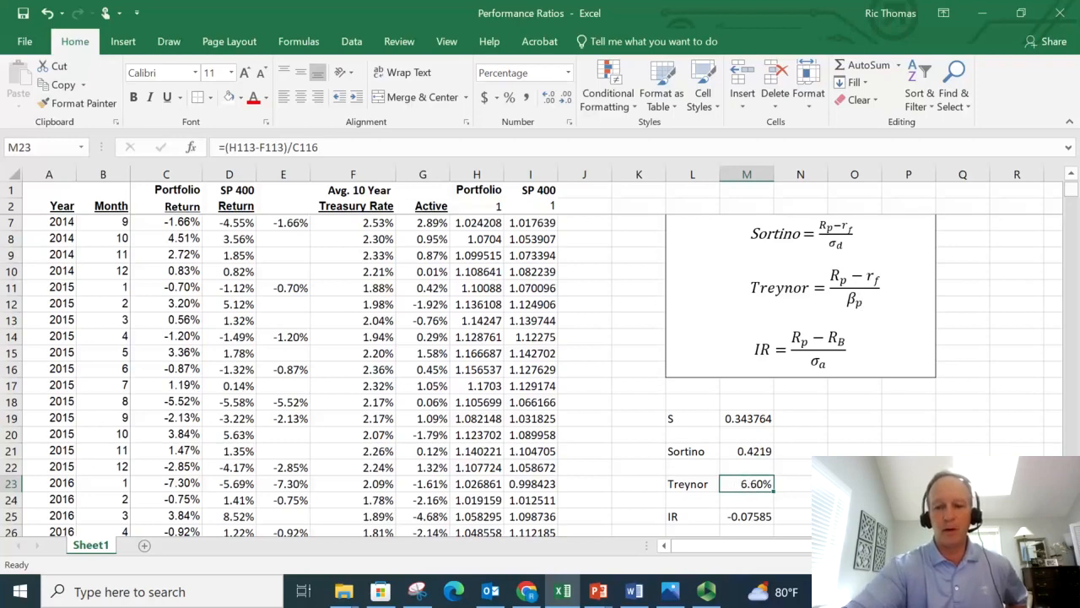
pyautogui.scroll(-1, 760, 422)
pyautogui.click(748, 483)
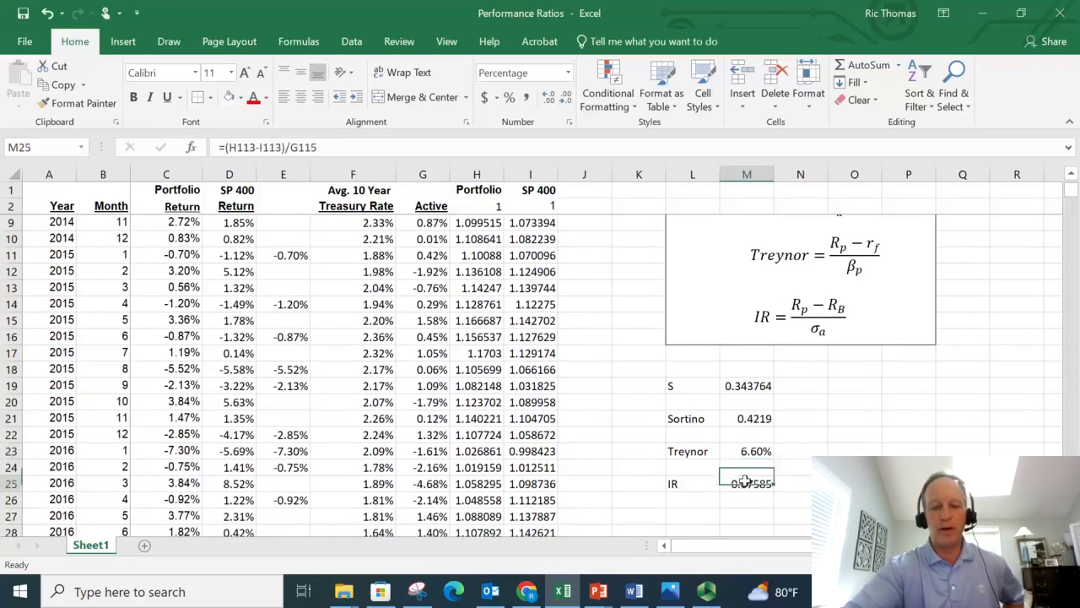